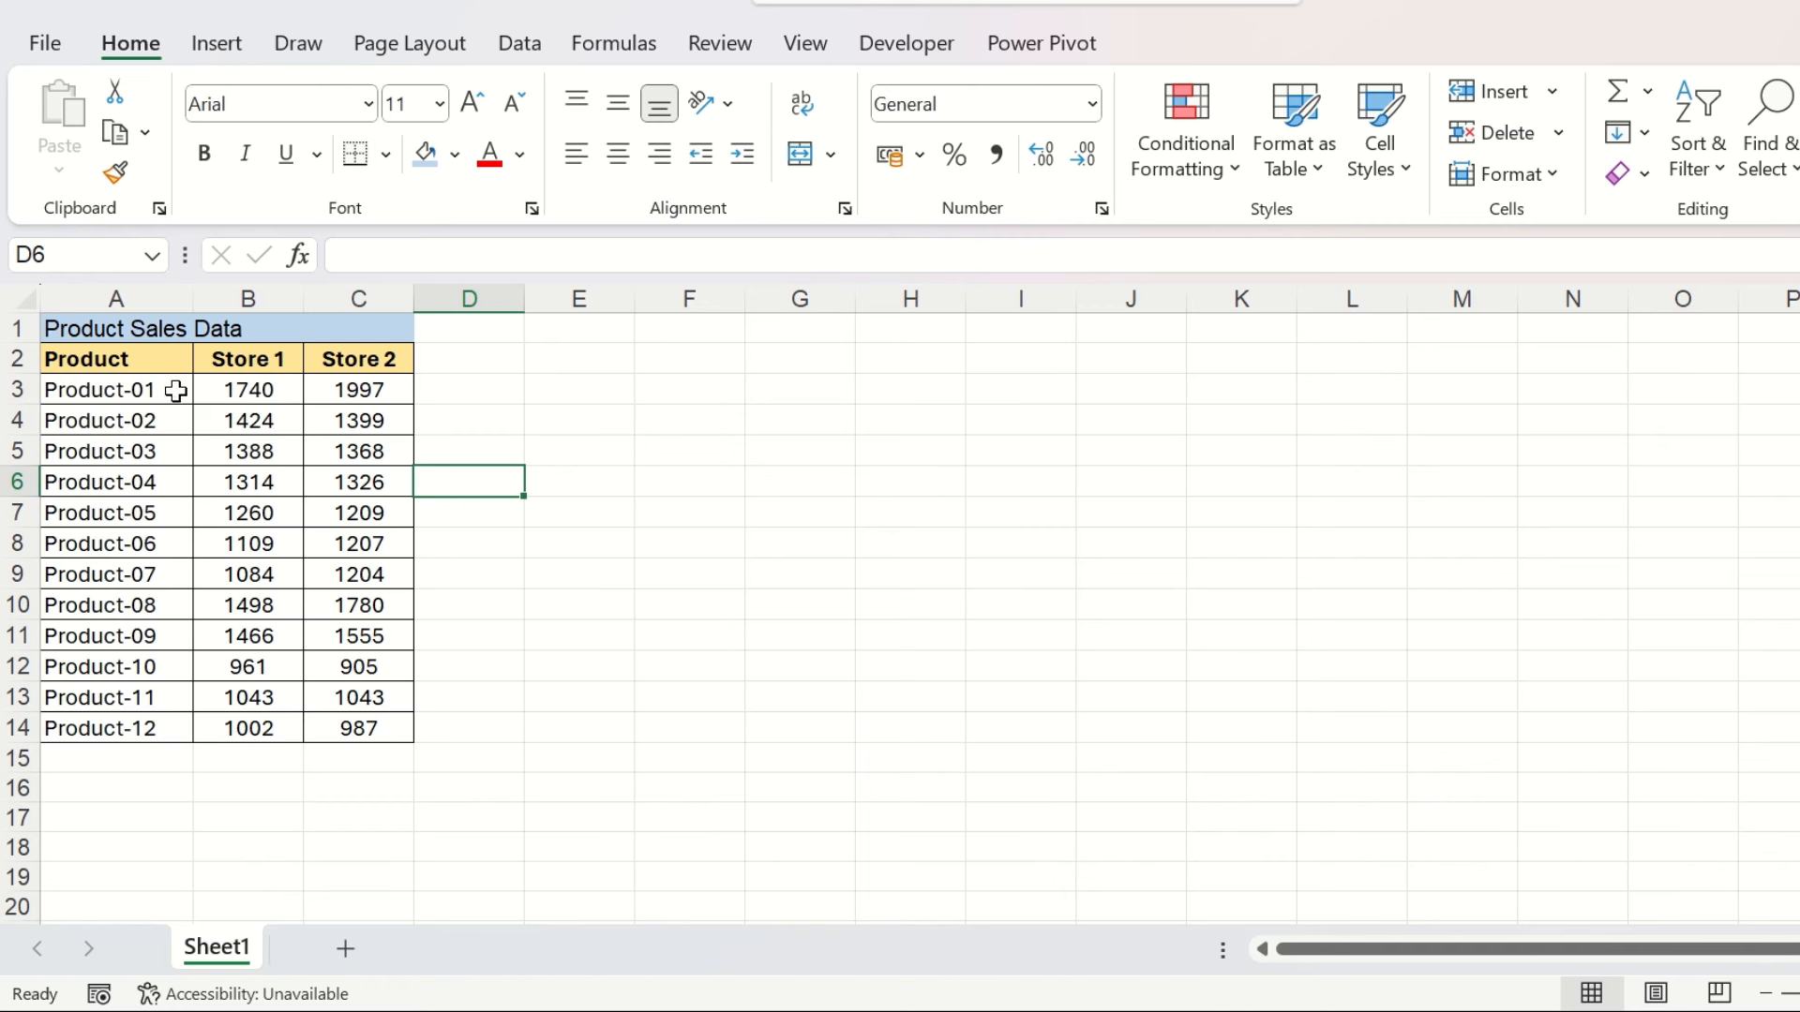
{"action": "left_click_drag", "start_coordinate": [177, 385], "coordinate": [169, 716]}
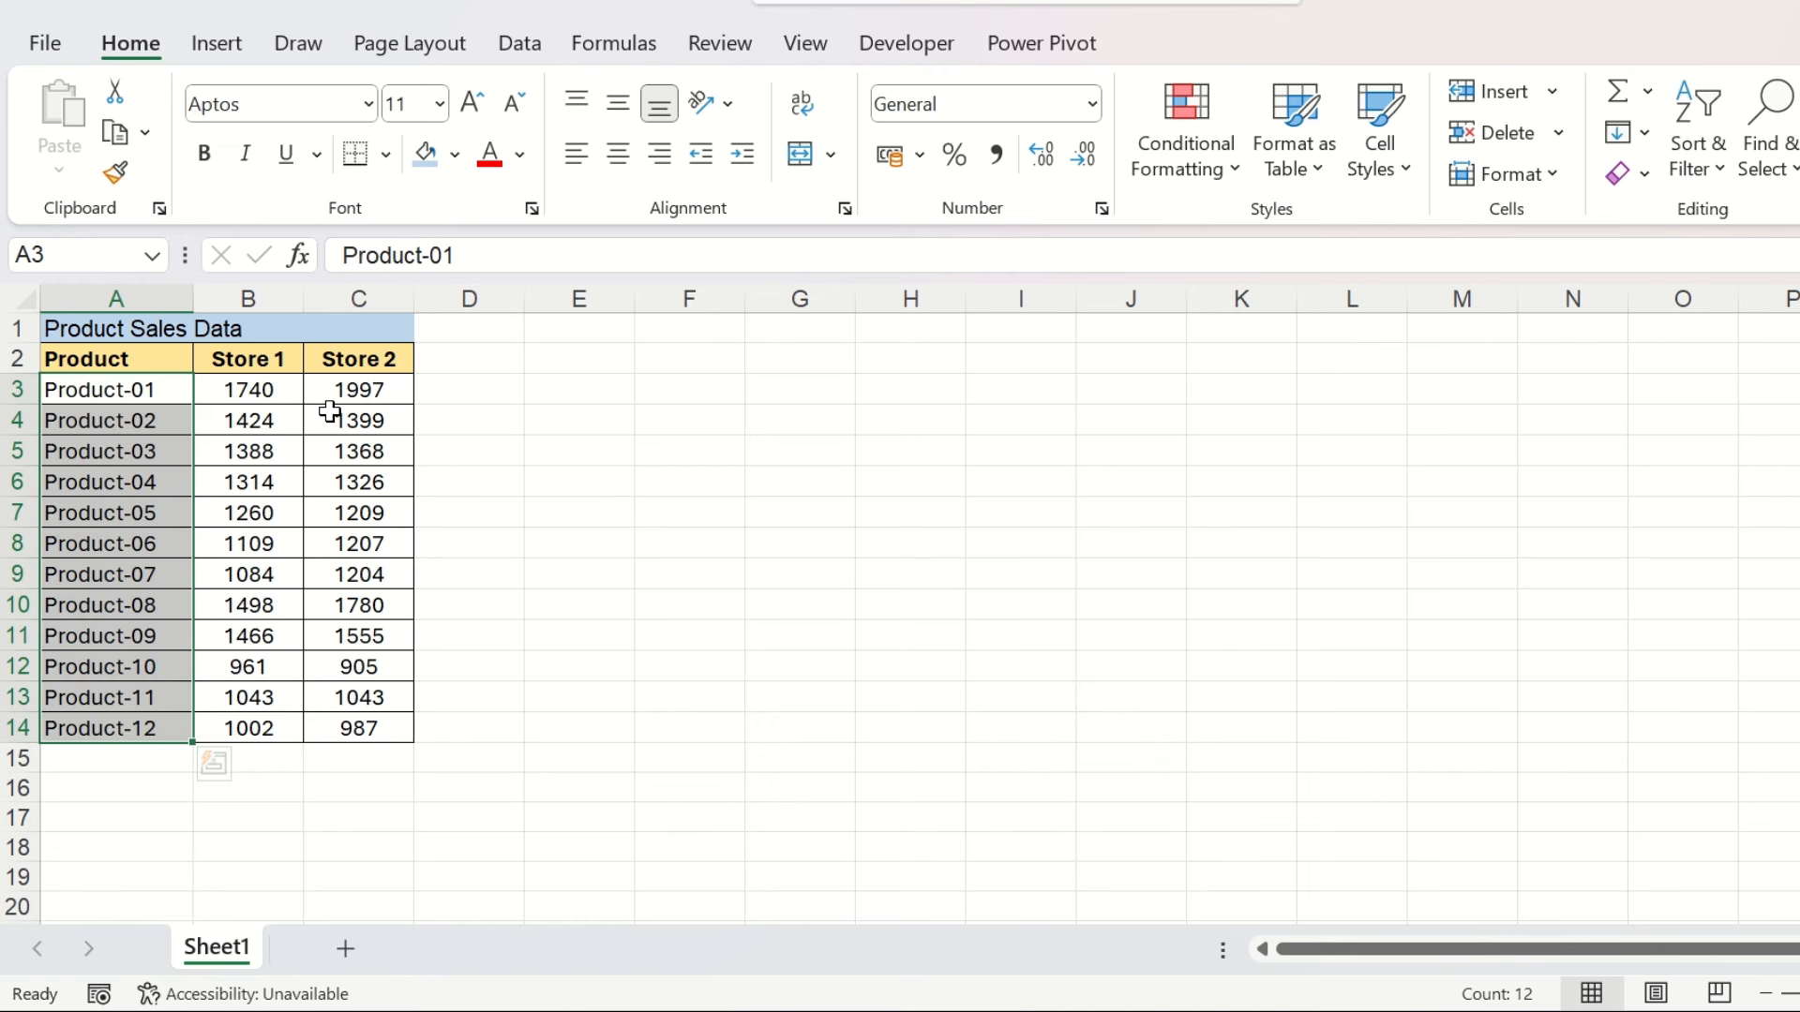
{"action": "left_click", "coordinate": [286, 361]}
{"action": "left_click", "coordinate": [361, 362]}
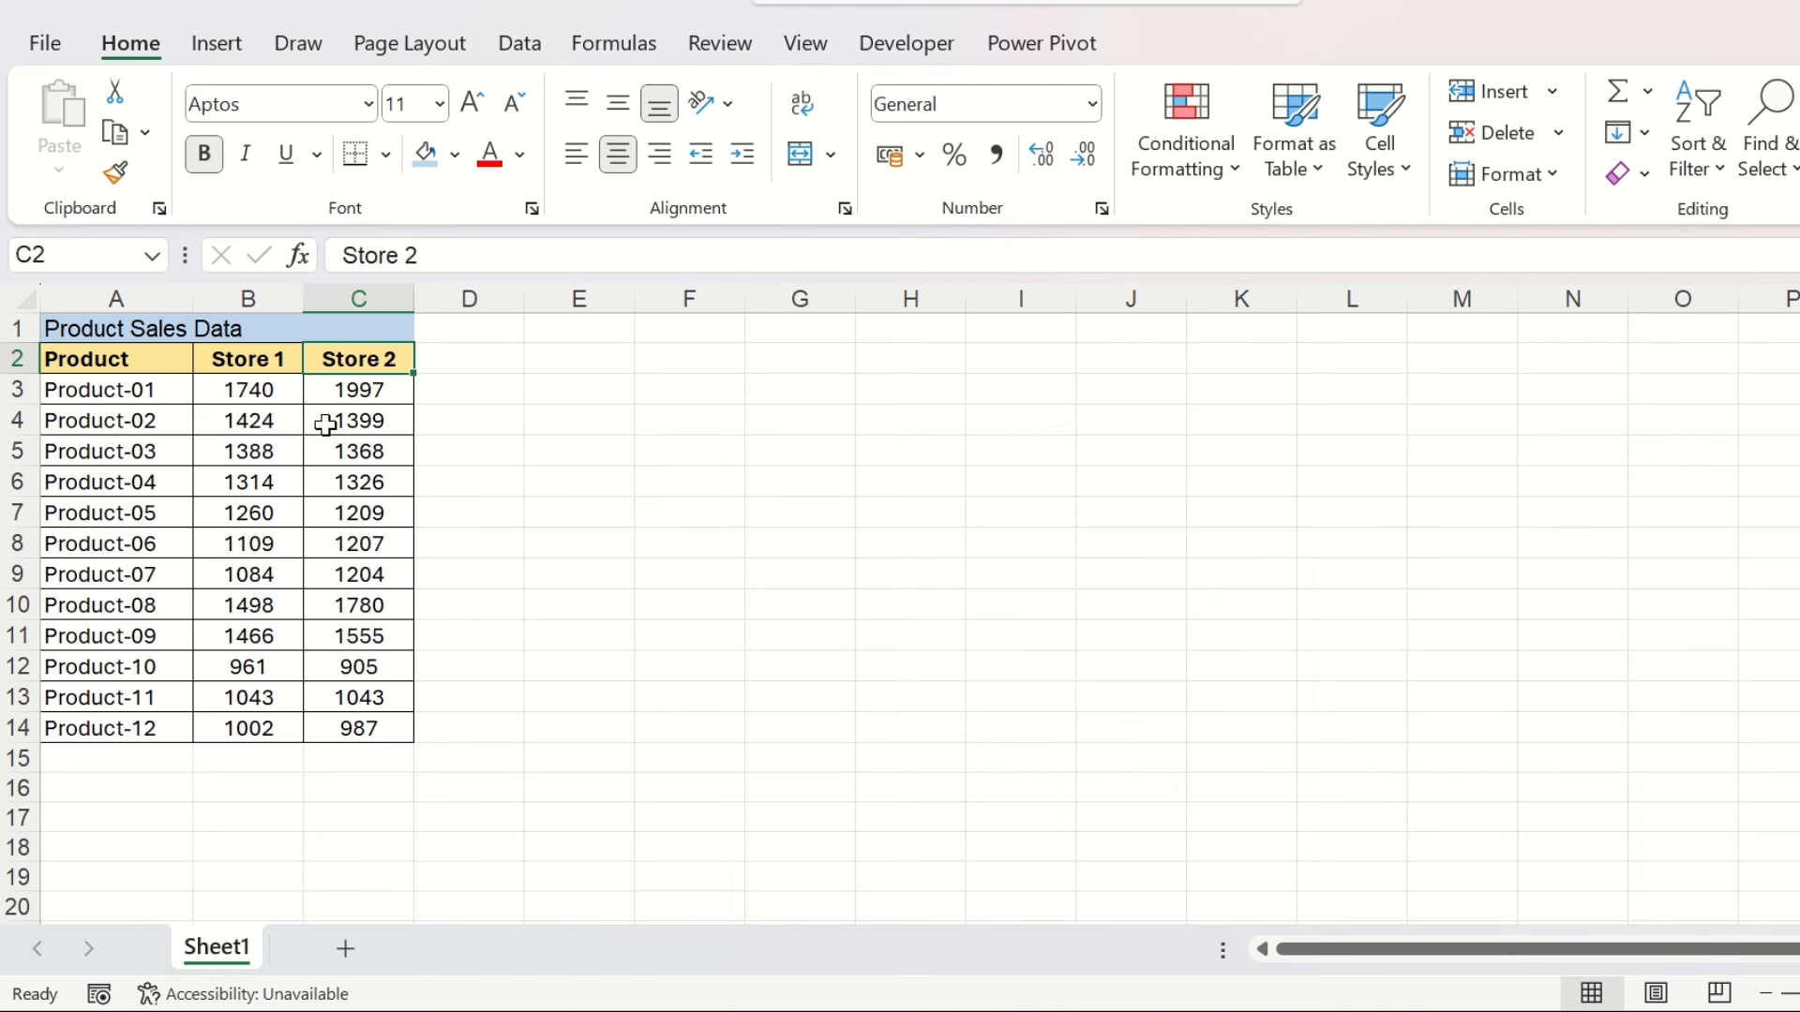
{"action": "left_click", "coordinate": [221, 45]}
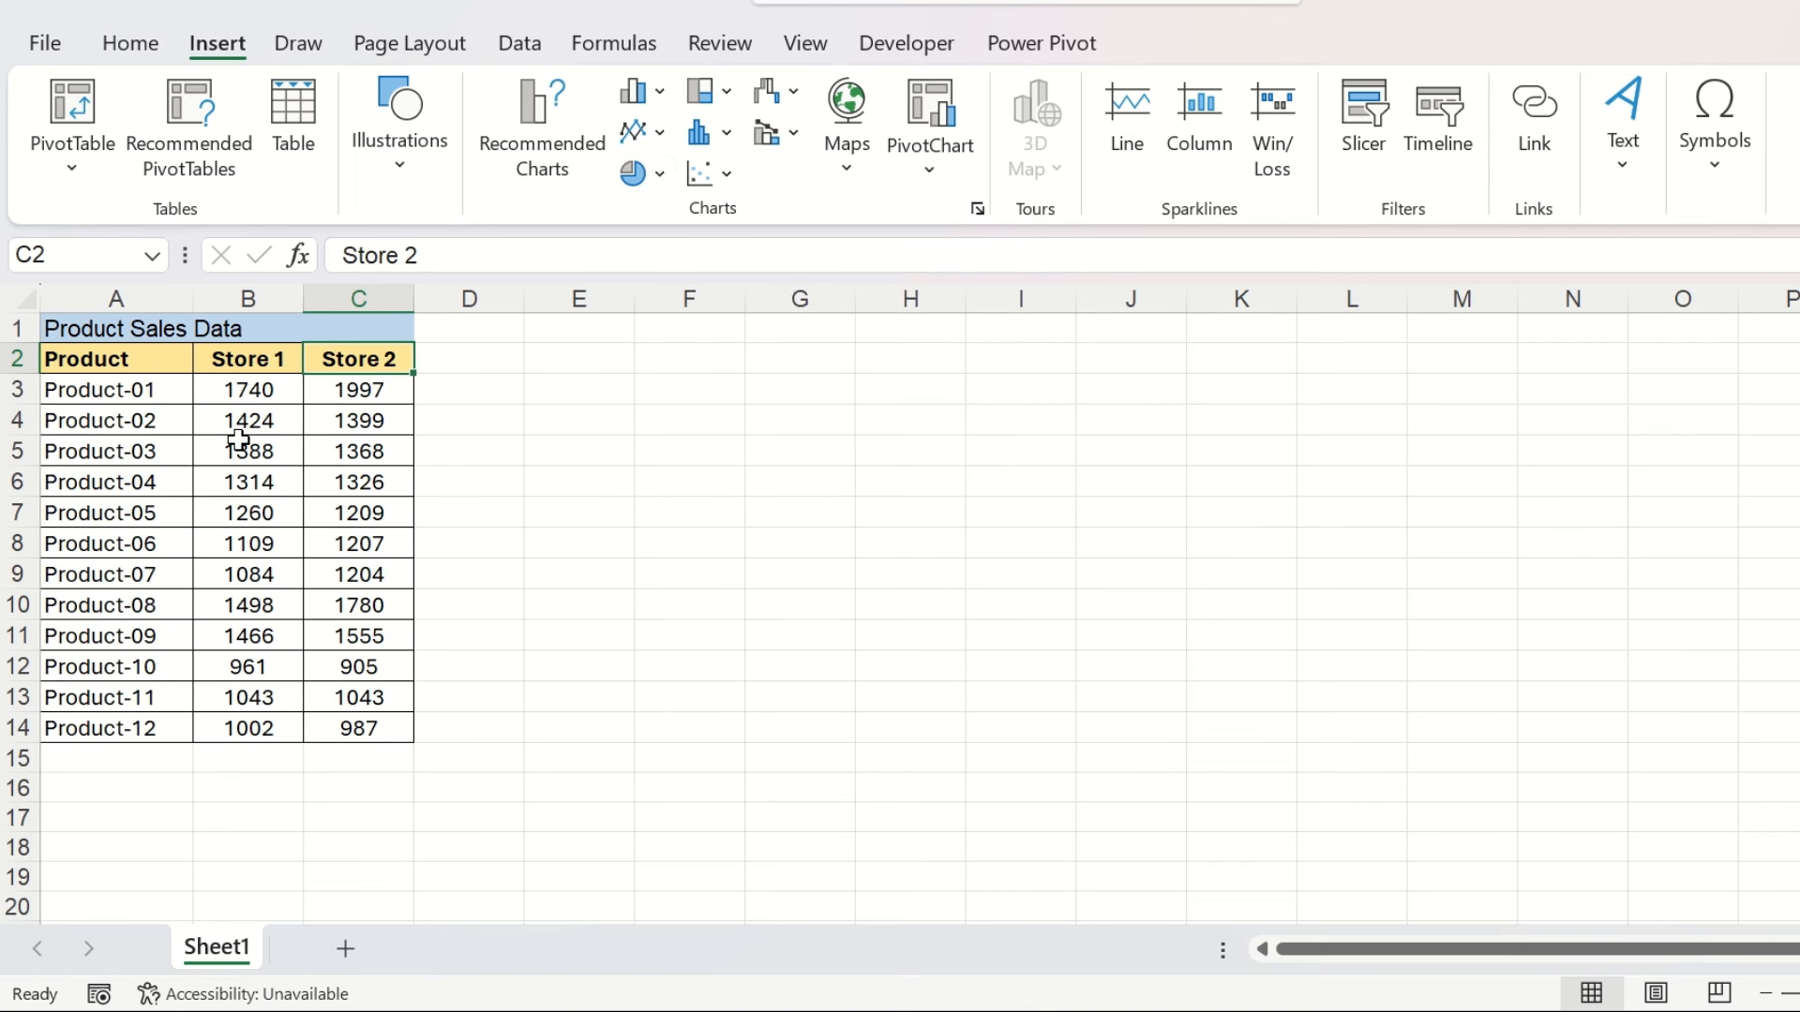
{"action": "left_click", "coordinate": [315, 459]}
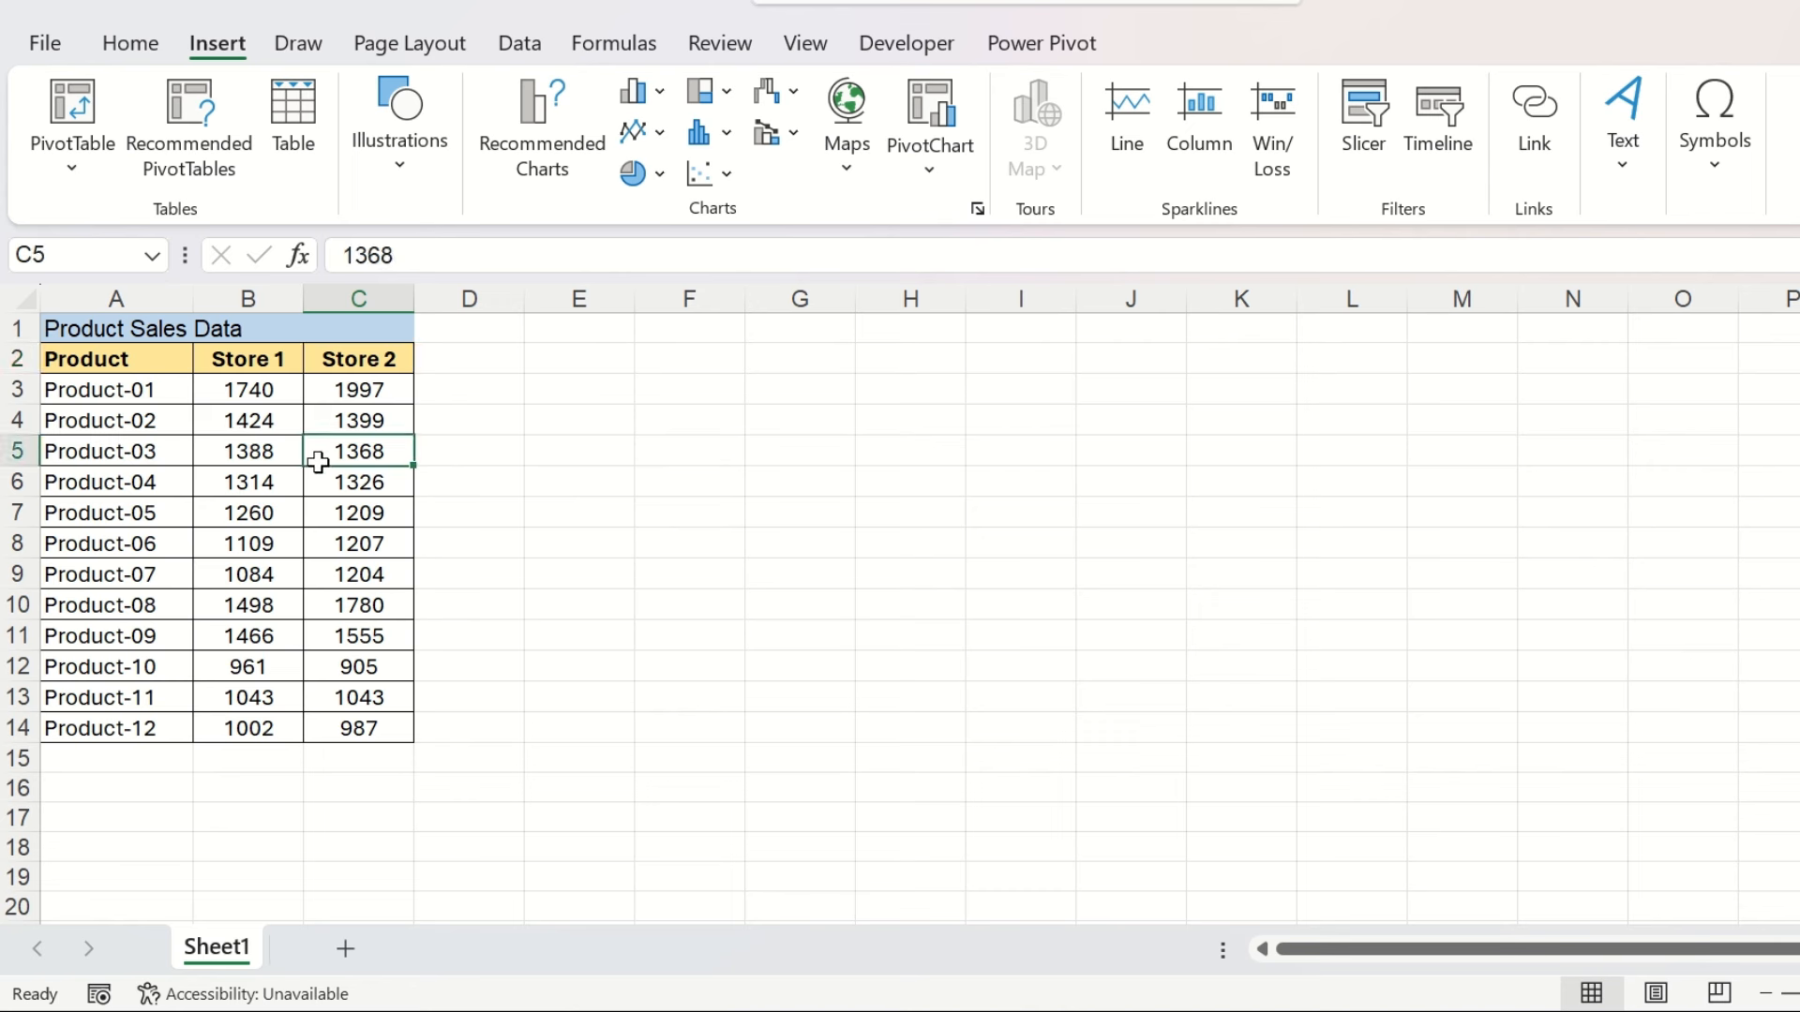
Enter =B3+C3 in D3 to add both stores' sales and fill the formula down to D14
{"action": "left_click", "coordinate": [465, 390]}
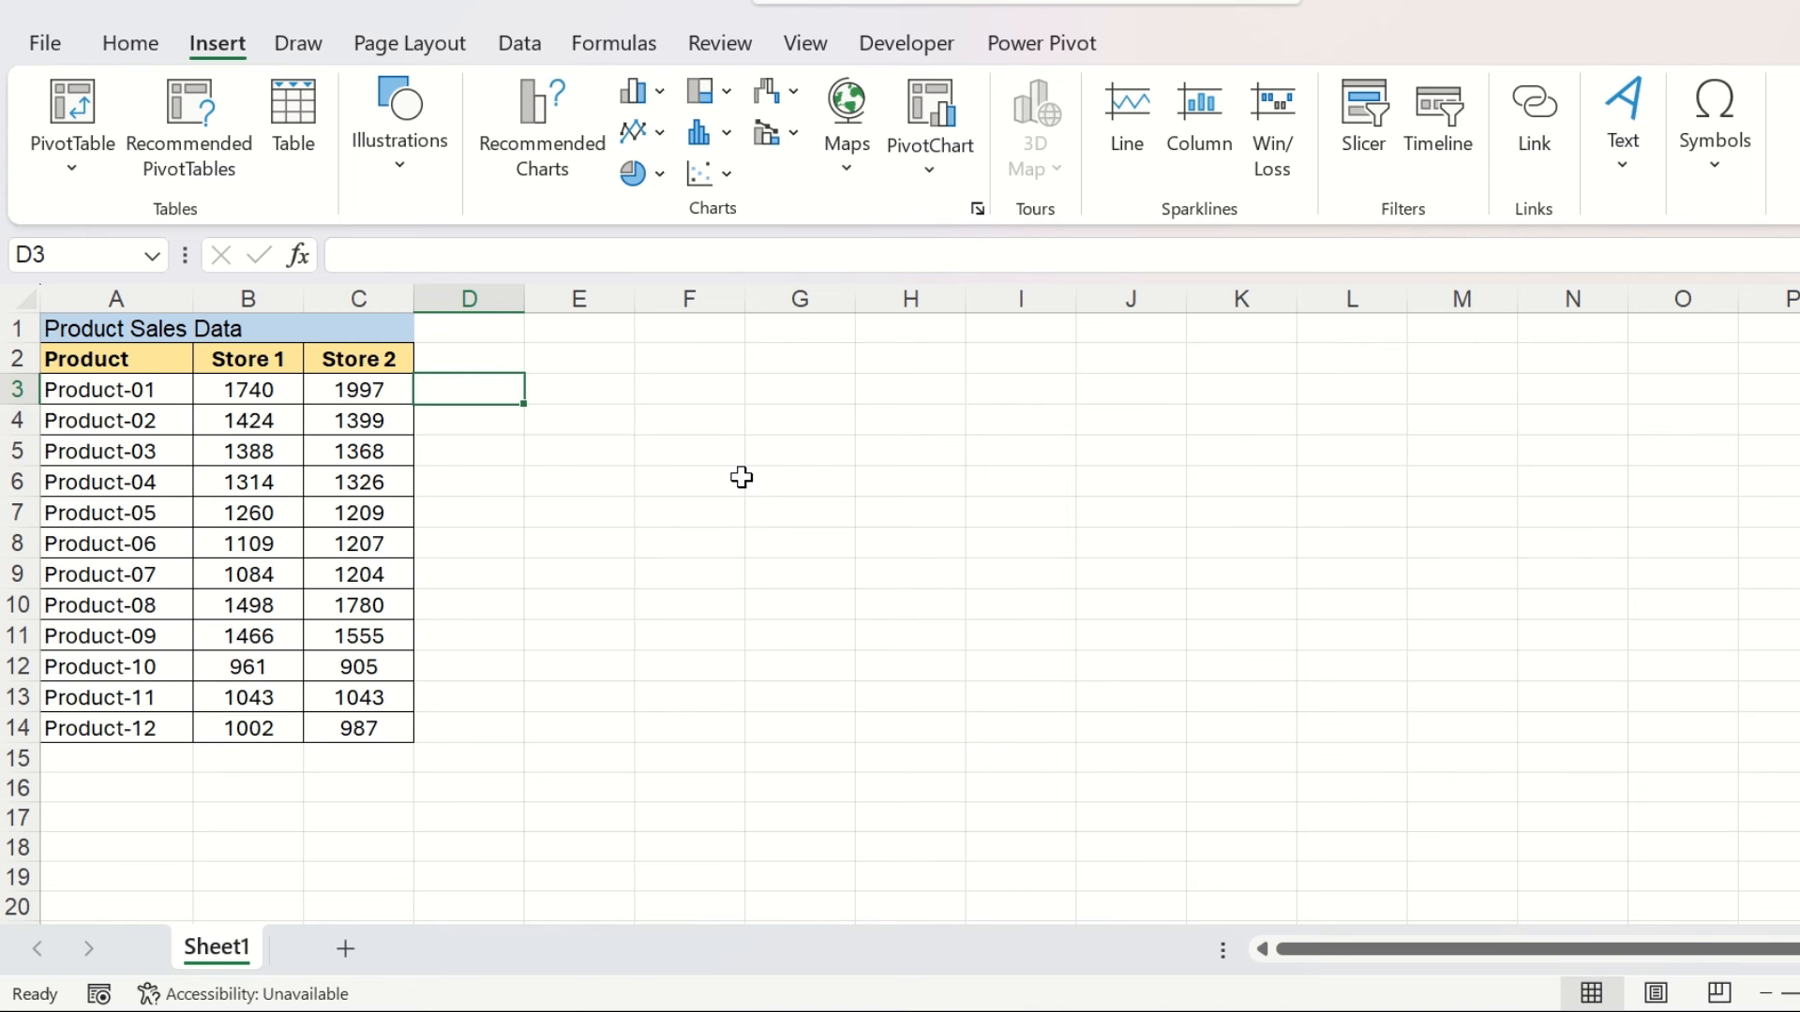
{"action": "type", "text": "="}
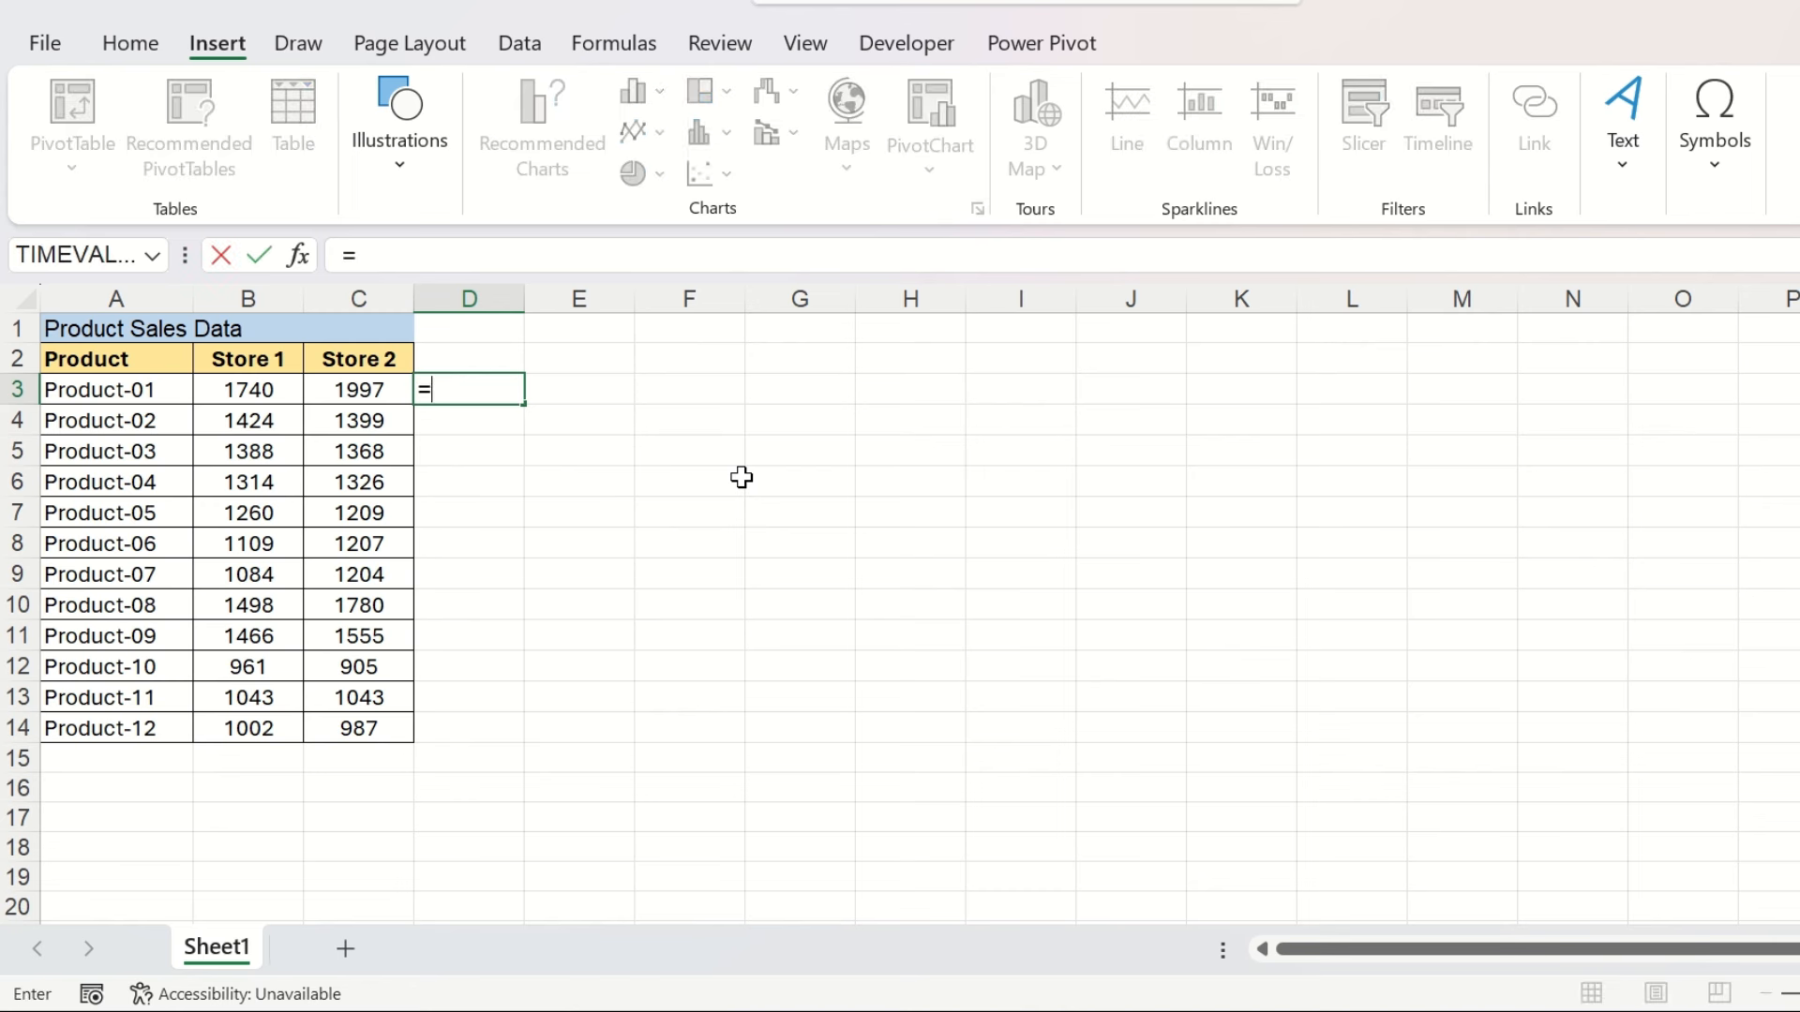
{"action": "left_click", "coordinate": [261, 385]}
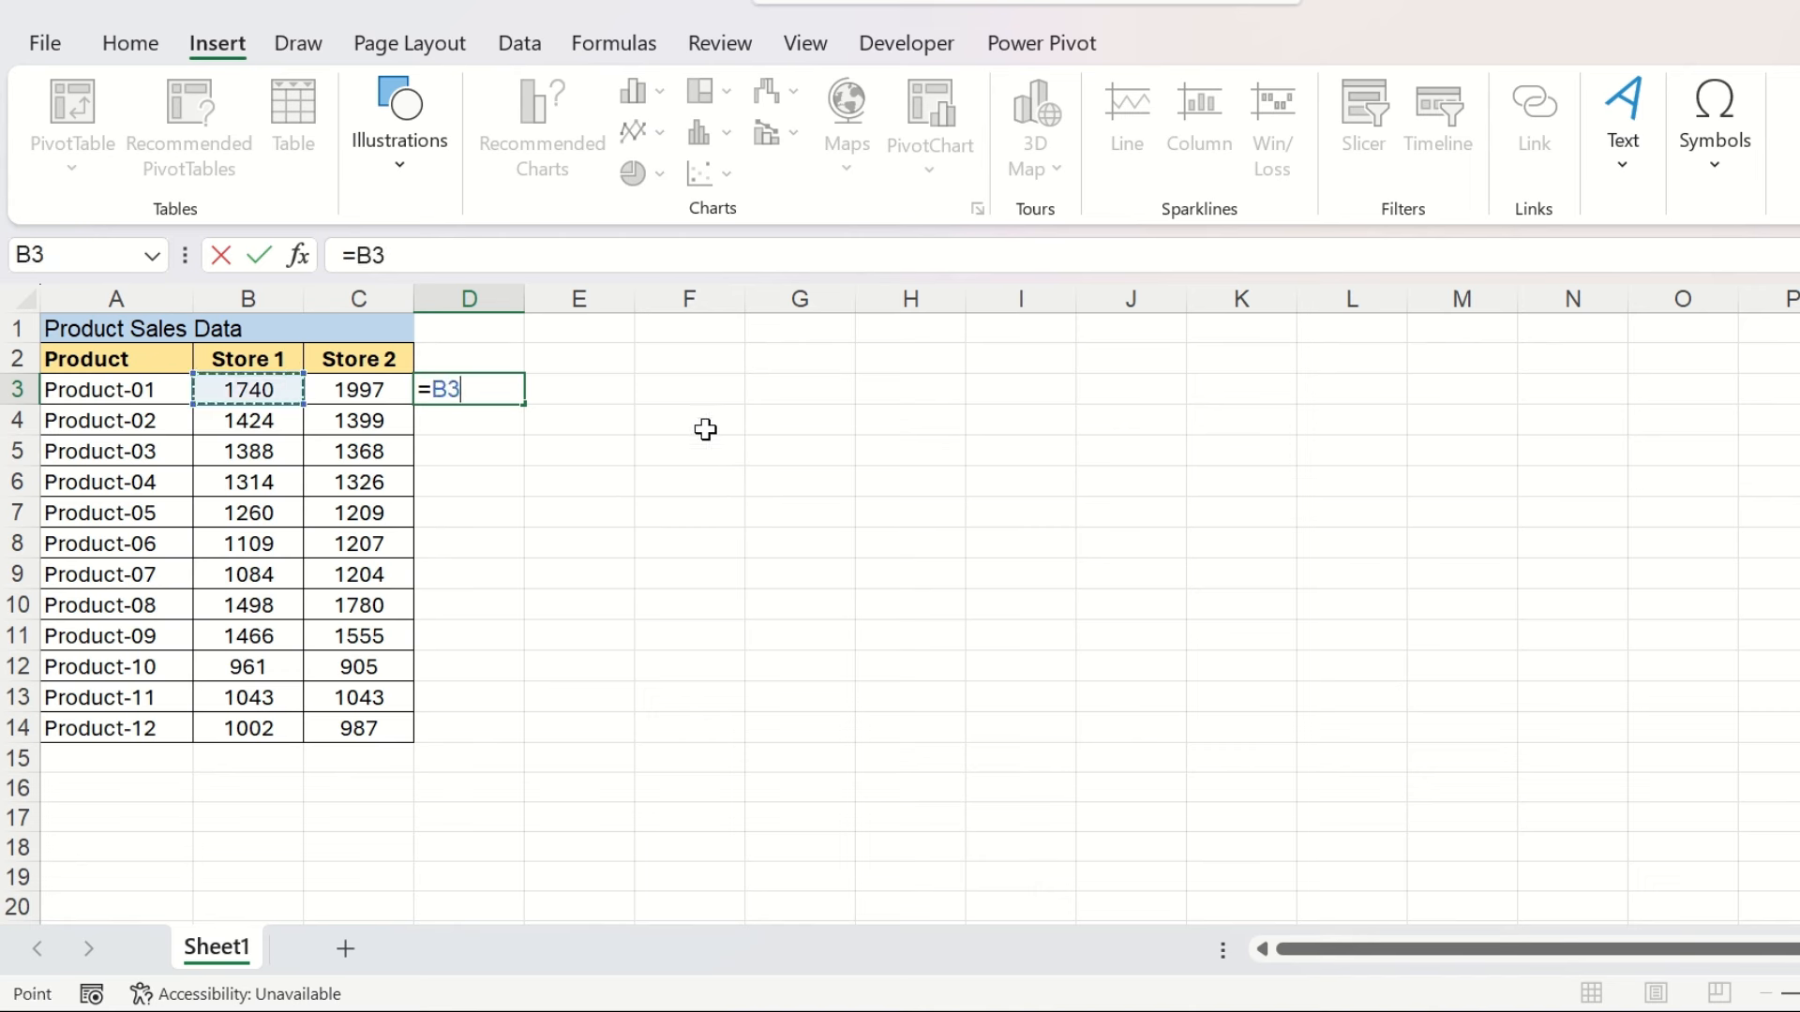
{"action": "type", "text": "+"}
{"action": "left_click", "coordinate": [337, 393]}
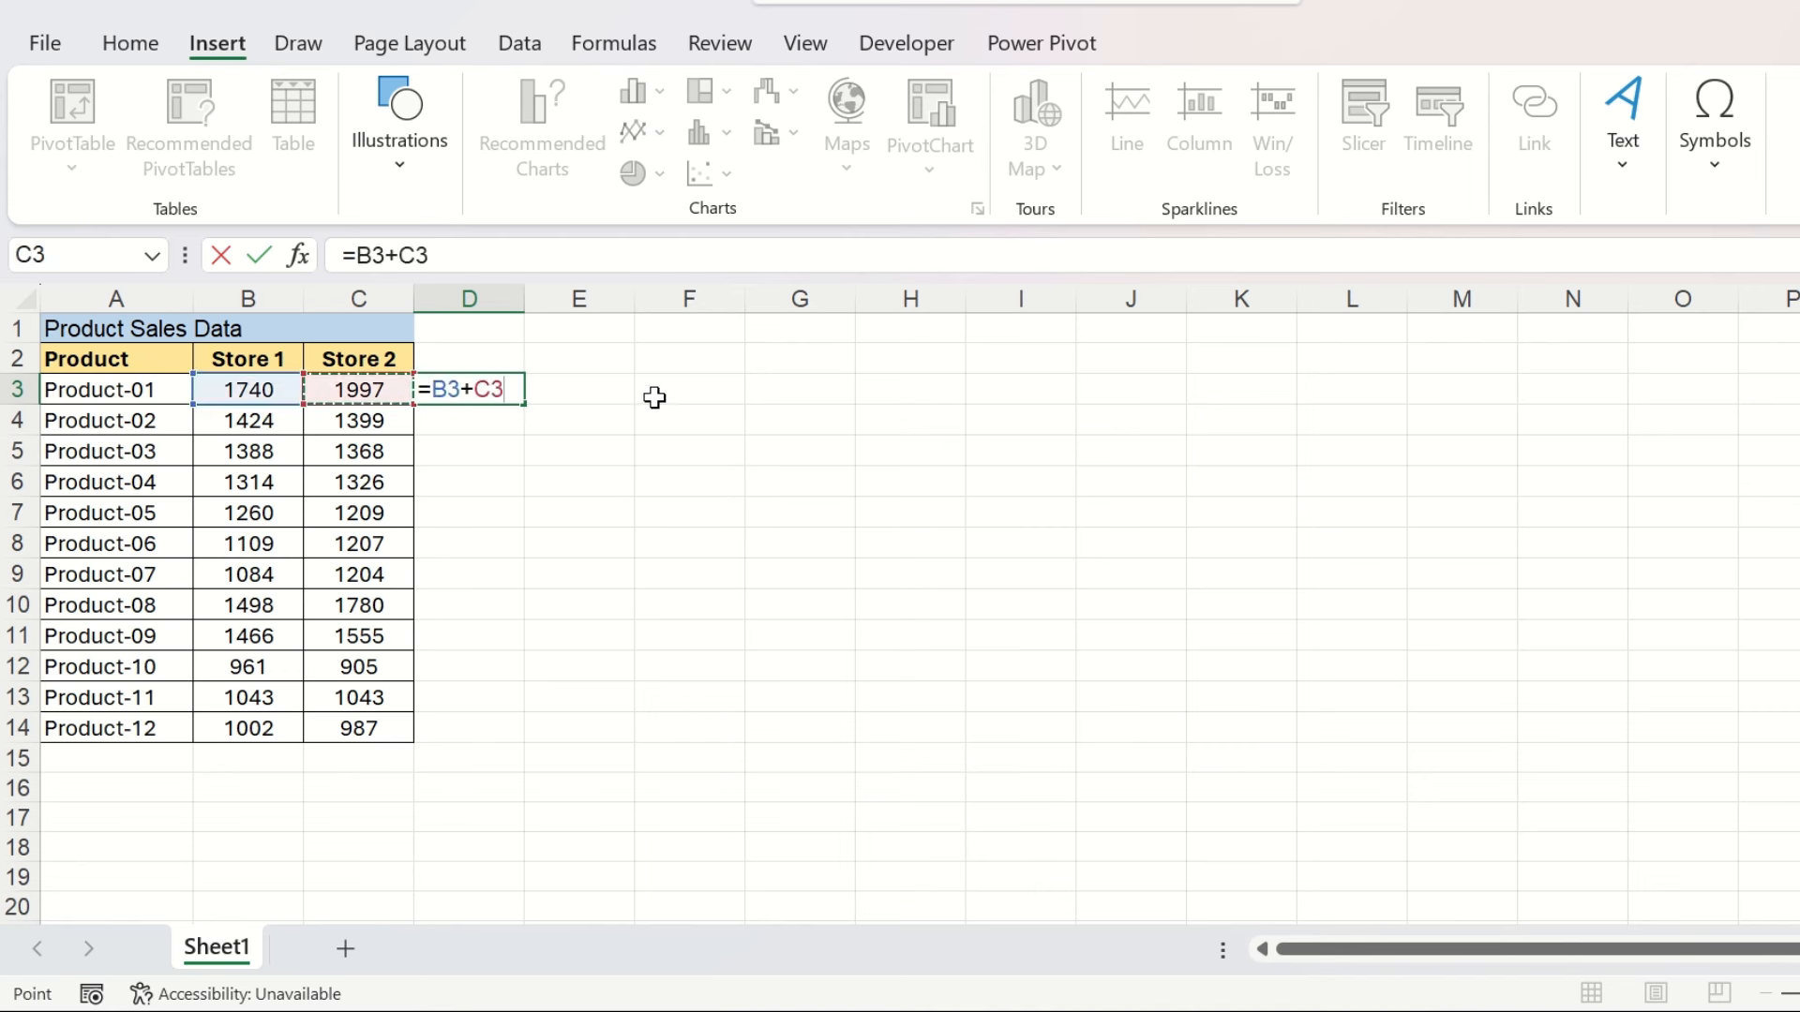
{"action": "key", "text": "Return"}
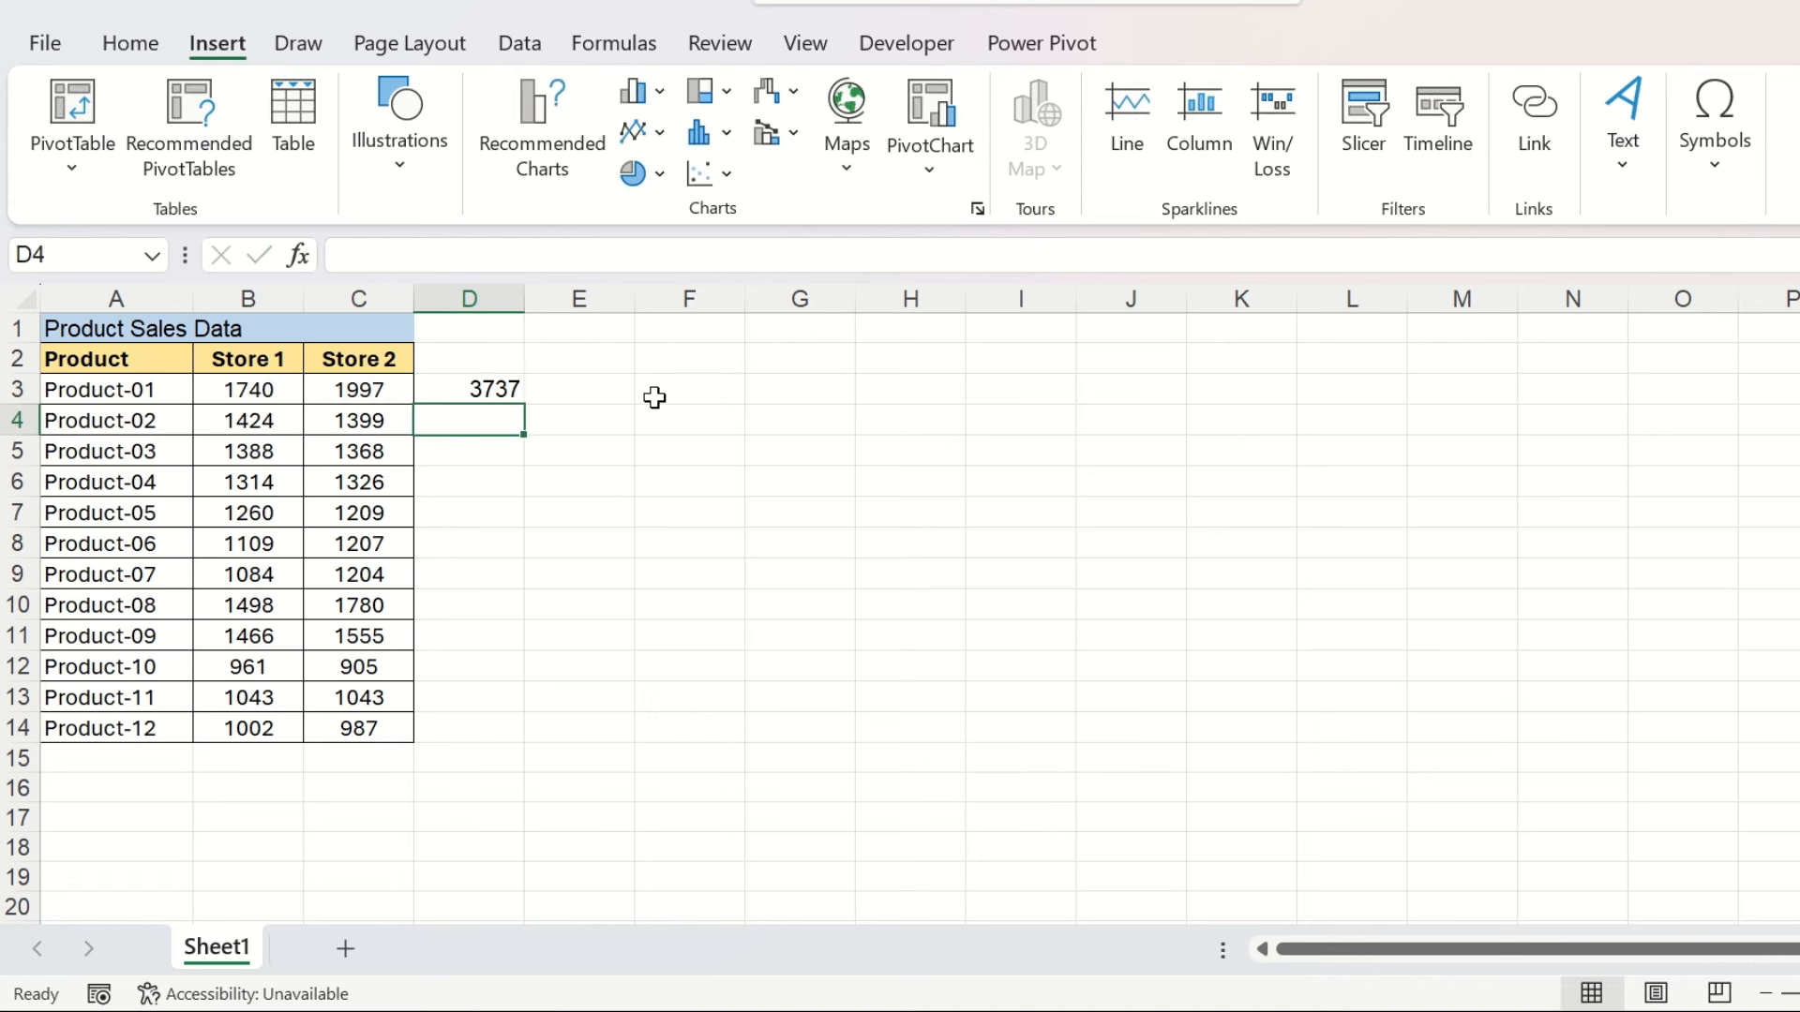
{"action": "left_click", "coordinate": [506, 394]}
{"action": "left_click_drag", "start_coordinate": [523, 409], "coordinate": [515, 737]}
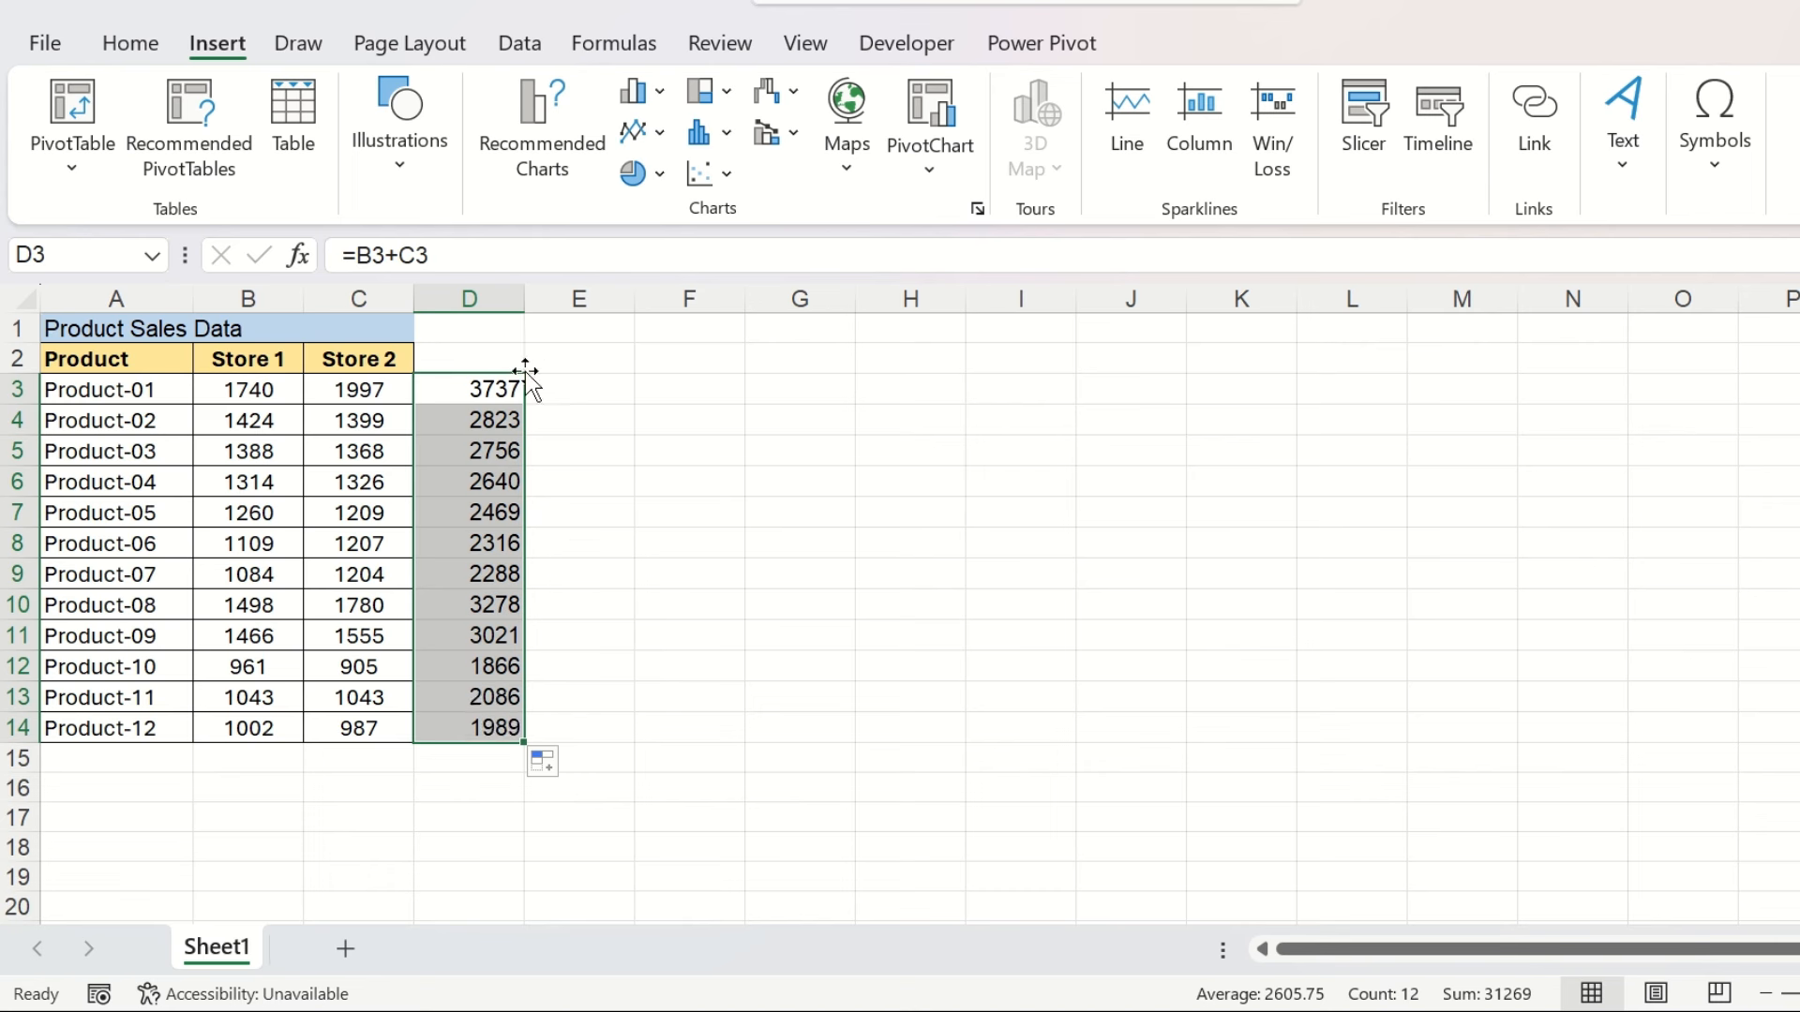
Label D2 as Total and copy the header row A2:D2 to a second table starting at A17
{"action": "left_click", "coordinate": [485, 359]}
{"action": "type", "text": "Total"}
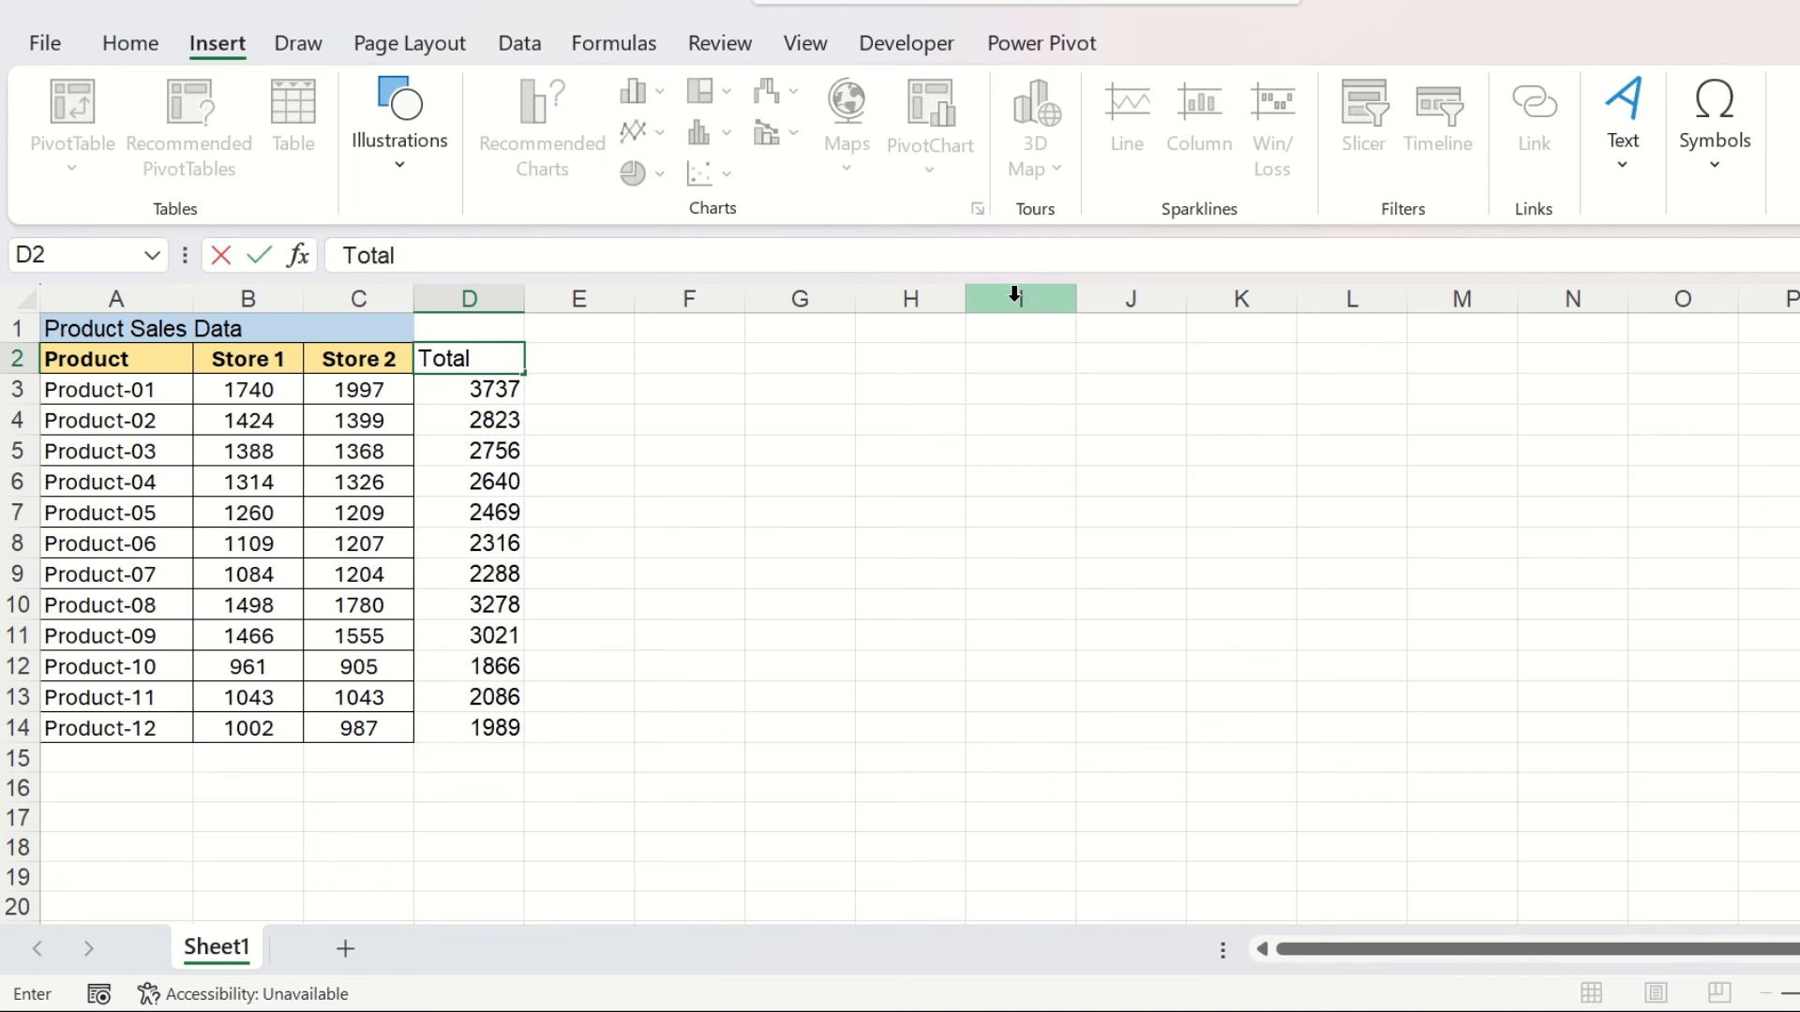
{"action": "key", "text": "Tab"}
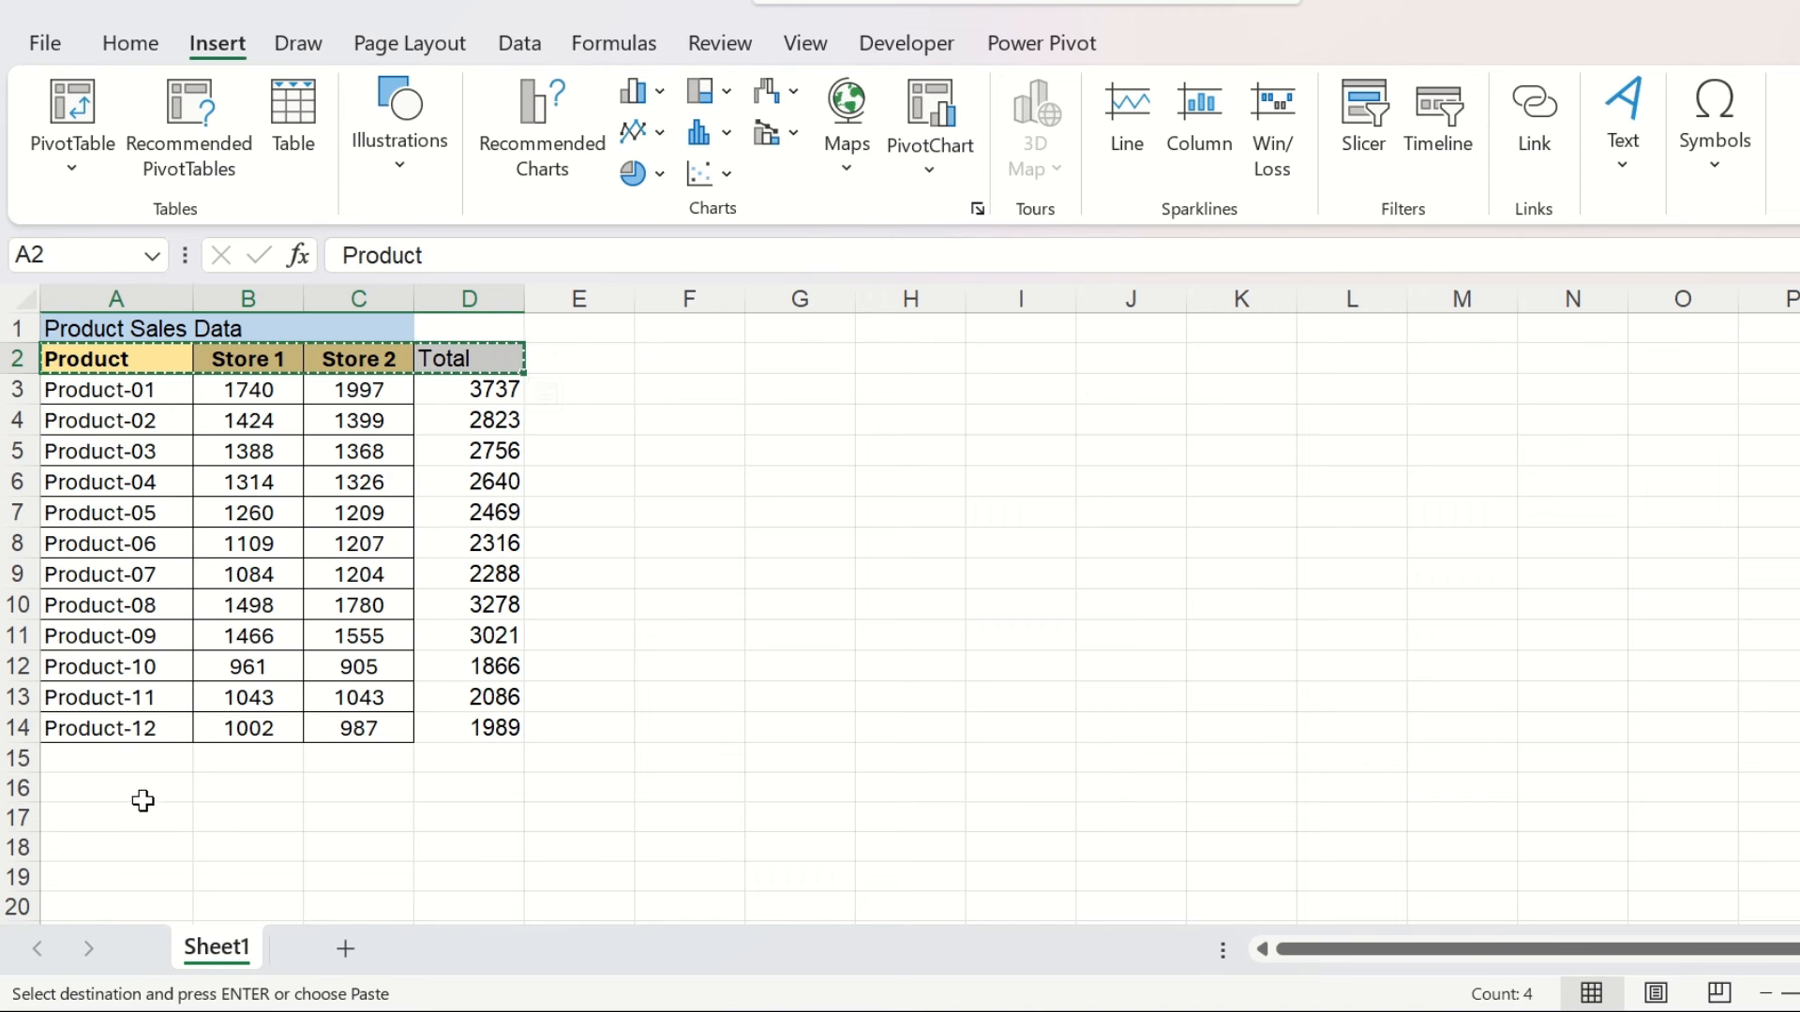
{"action": "left_click", "coordinate": [143, 808]}
{"action": "key", "text": "ctrl+v"}
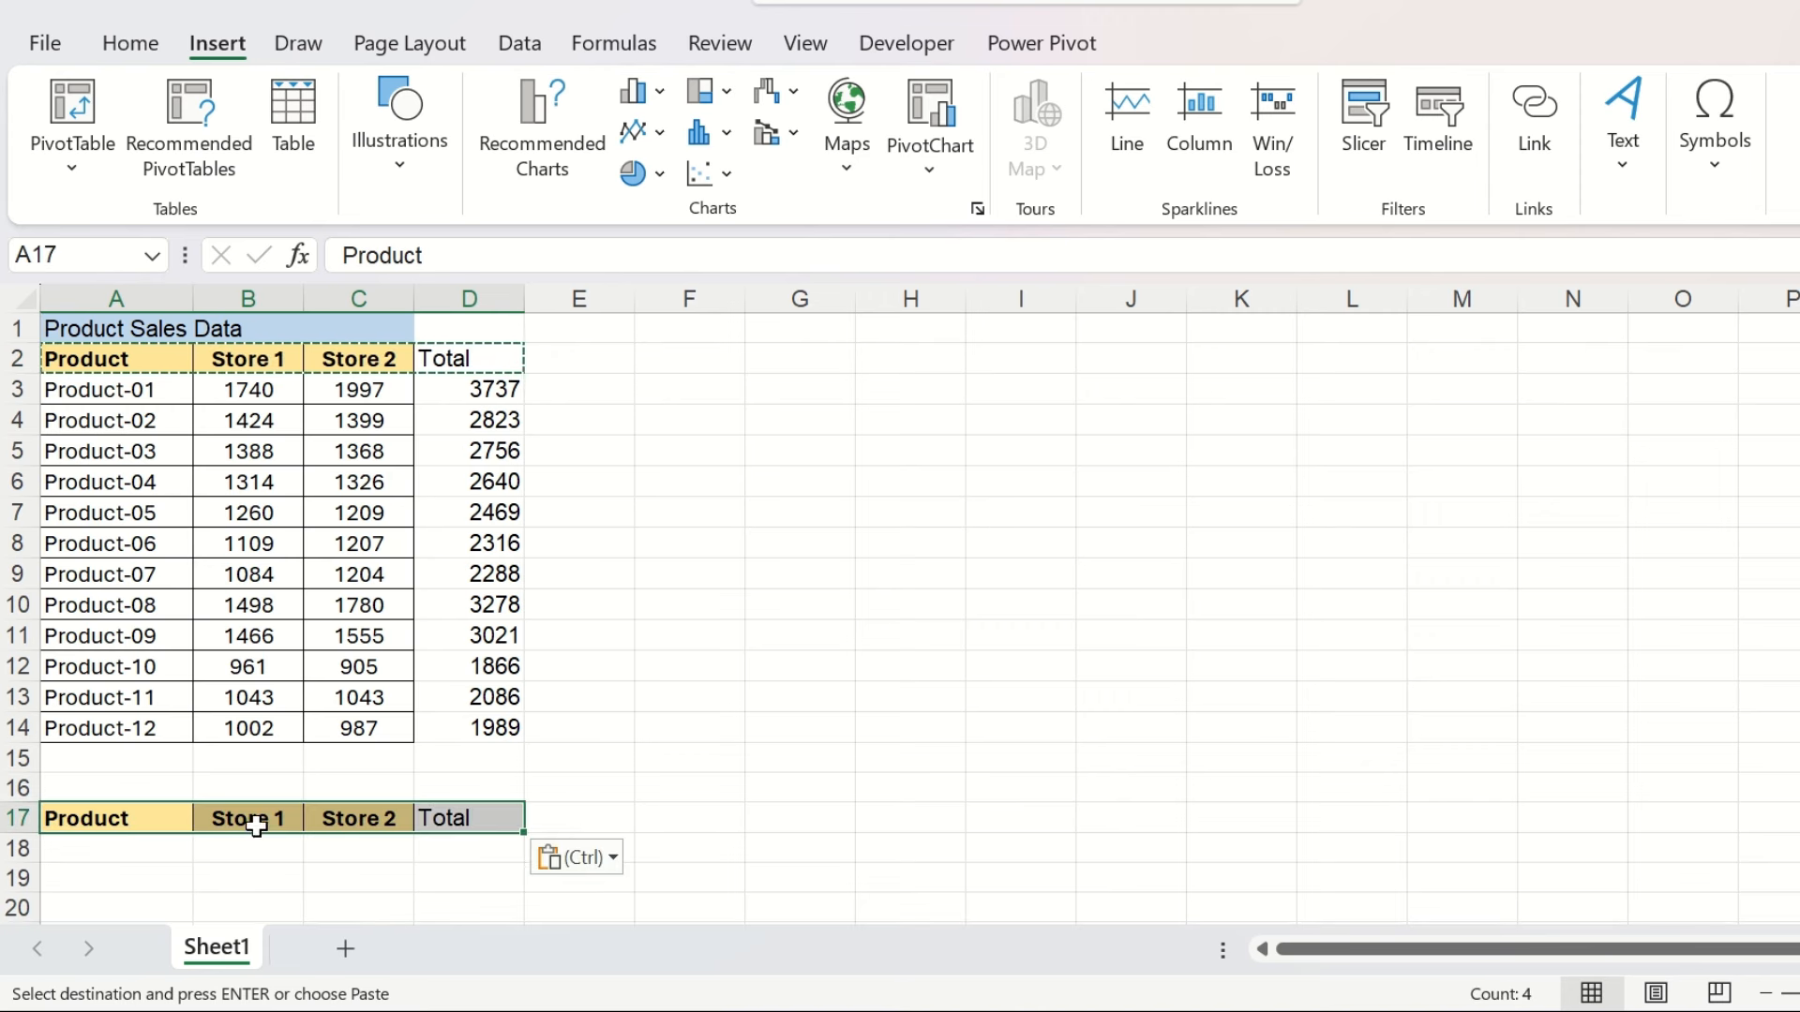
Enter =SORT(A3:D14,4,-1) in A18 to list the products by total sales in descending order
{"action": "key", "text": "Down"}
{"action": "type", "text": "="}
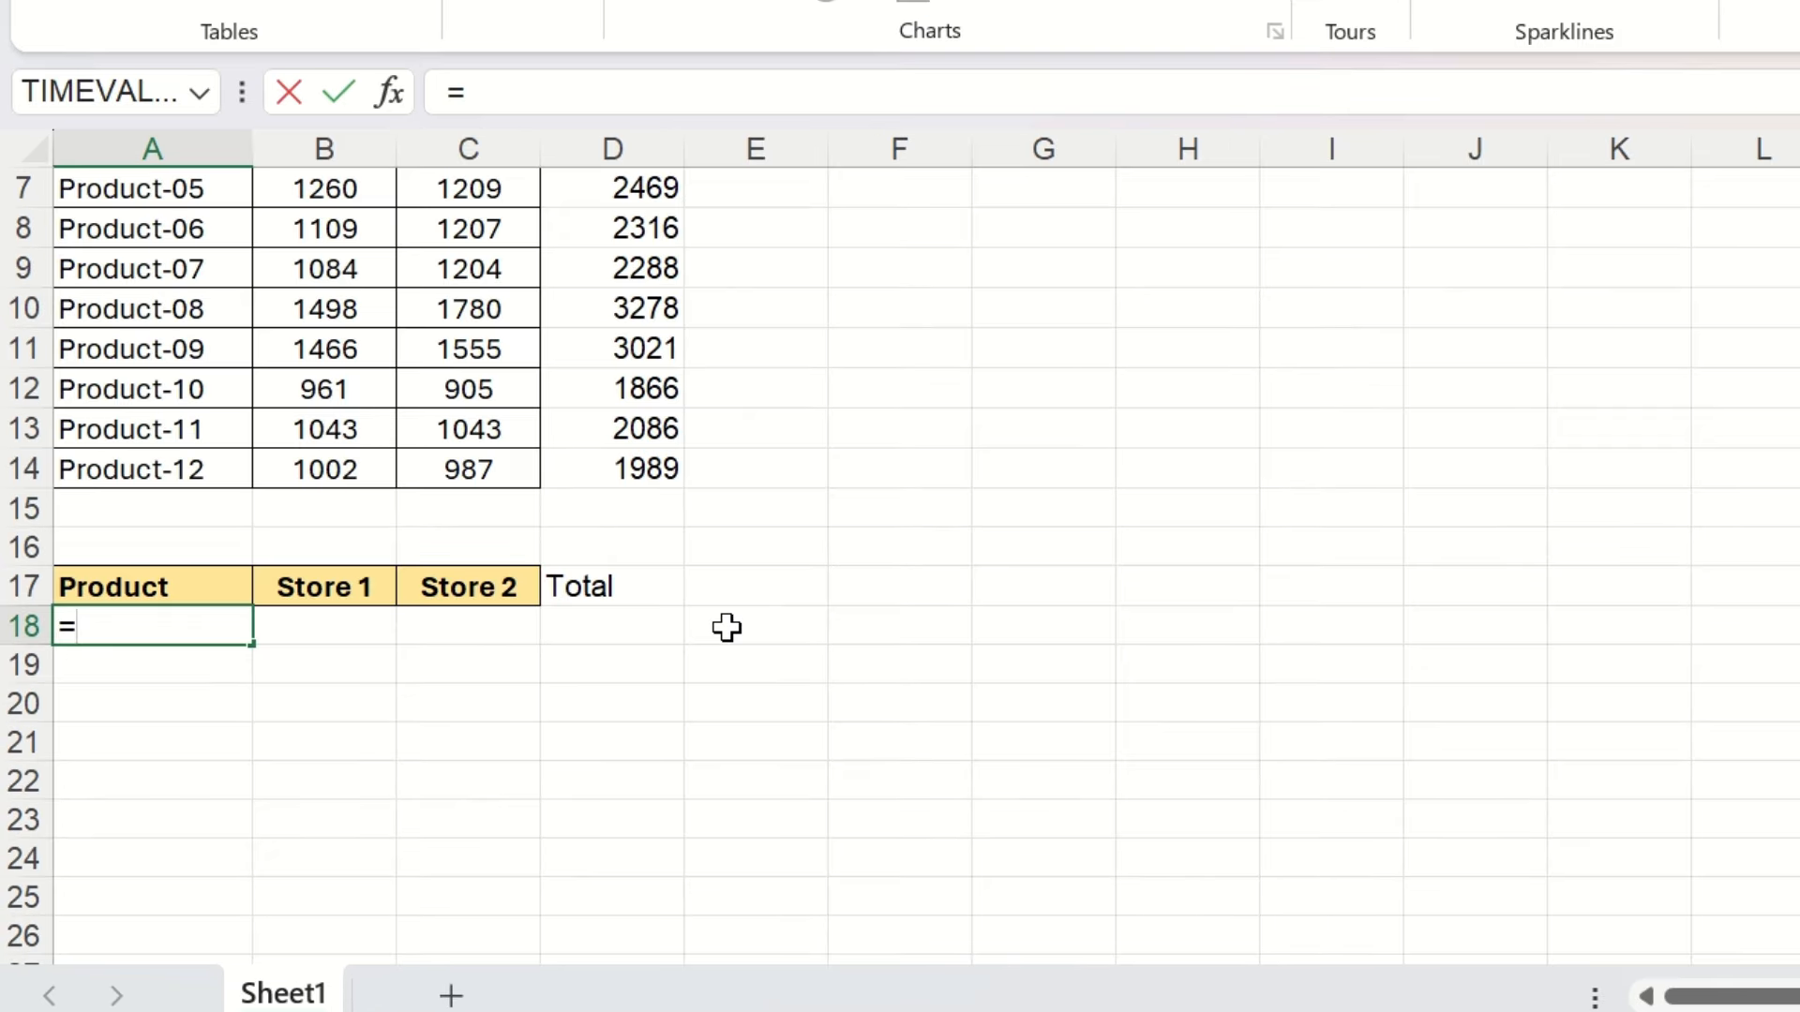
{"action": "type", "text": "SORT"}
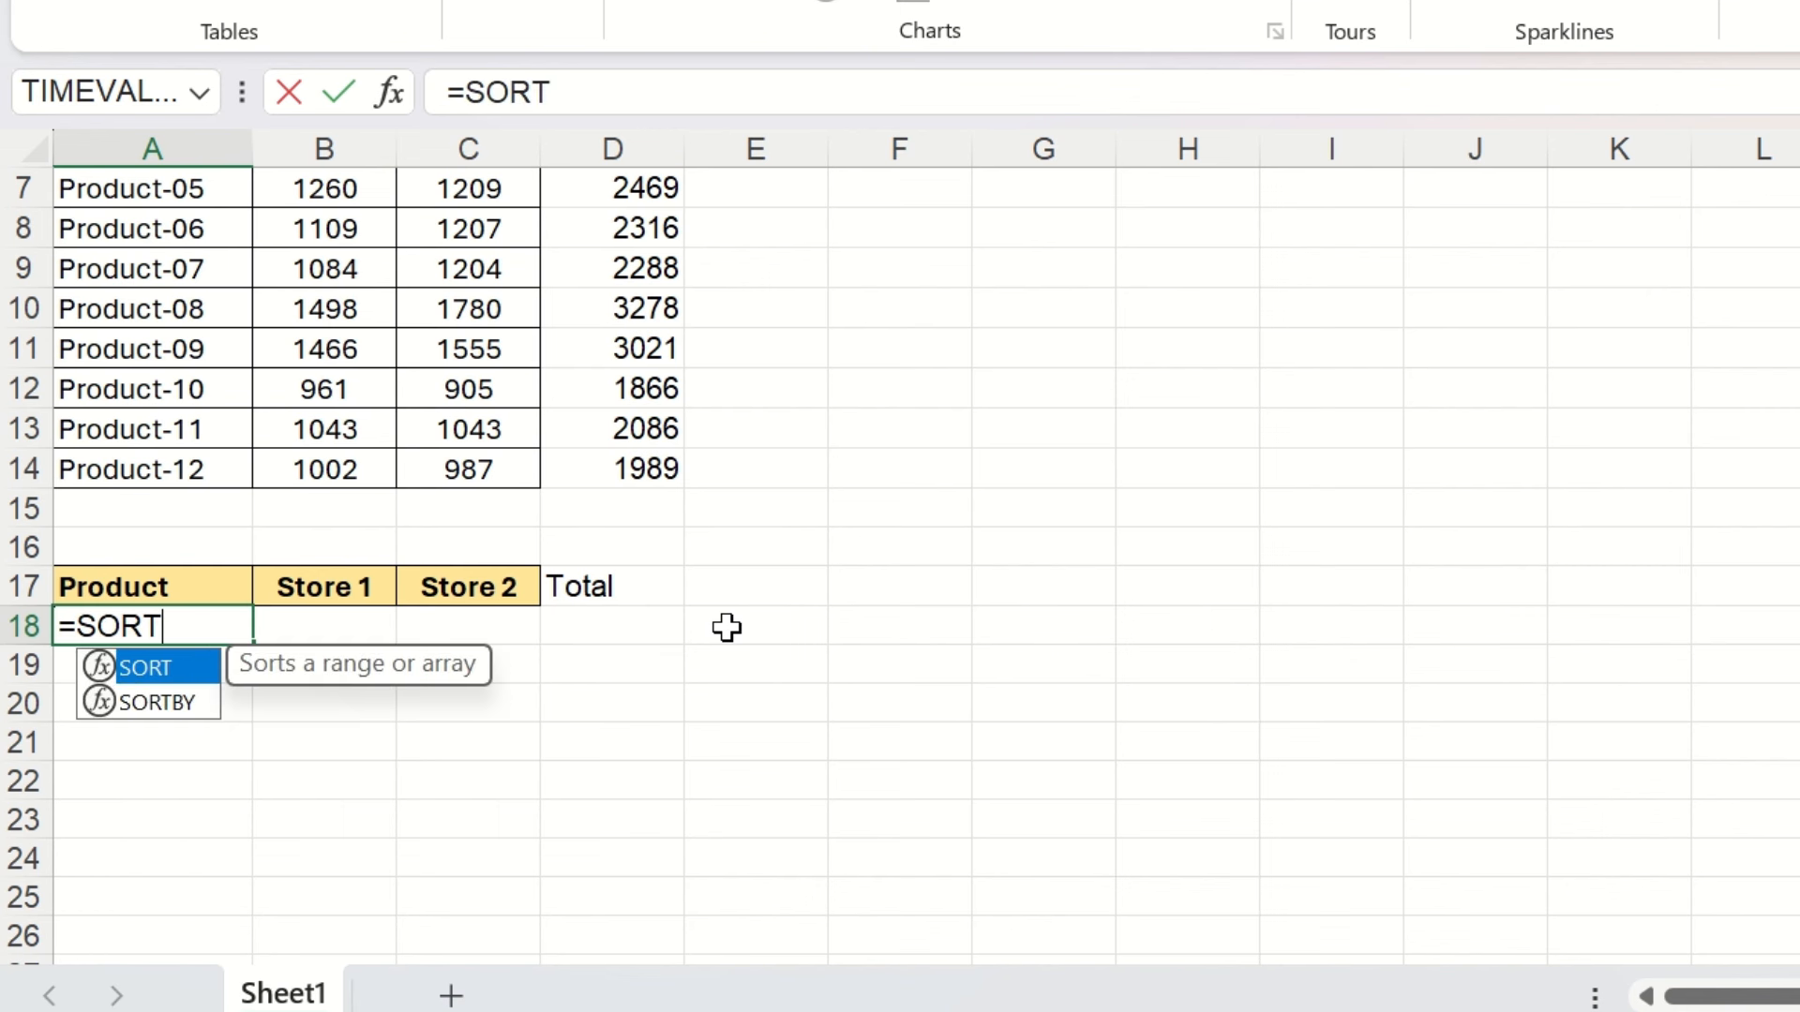
{"action": "type", "text": "("}
{"action": "scroll", "coordinate": [691, 490], "scroll_direction": "up", "scroll_amount": 2}
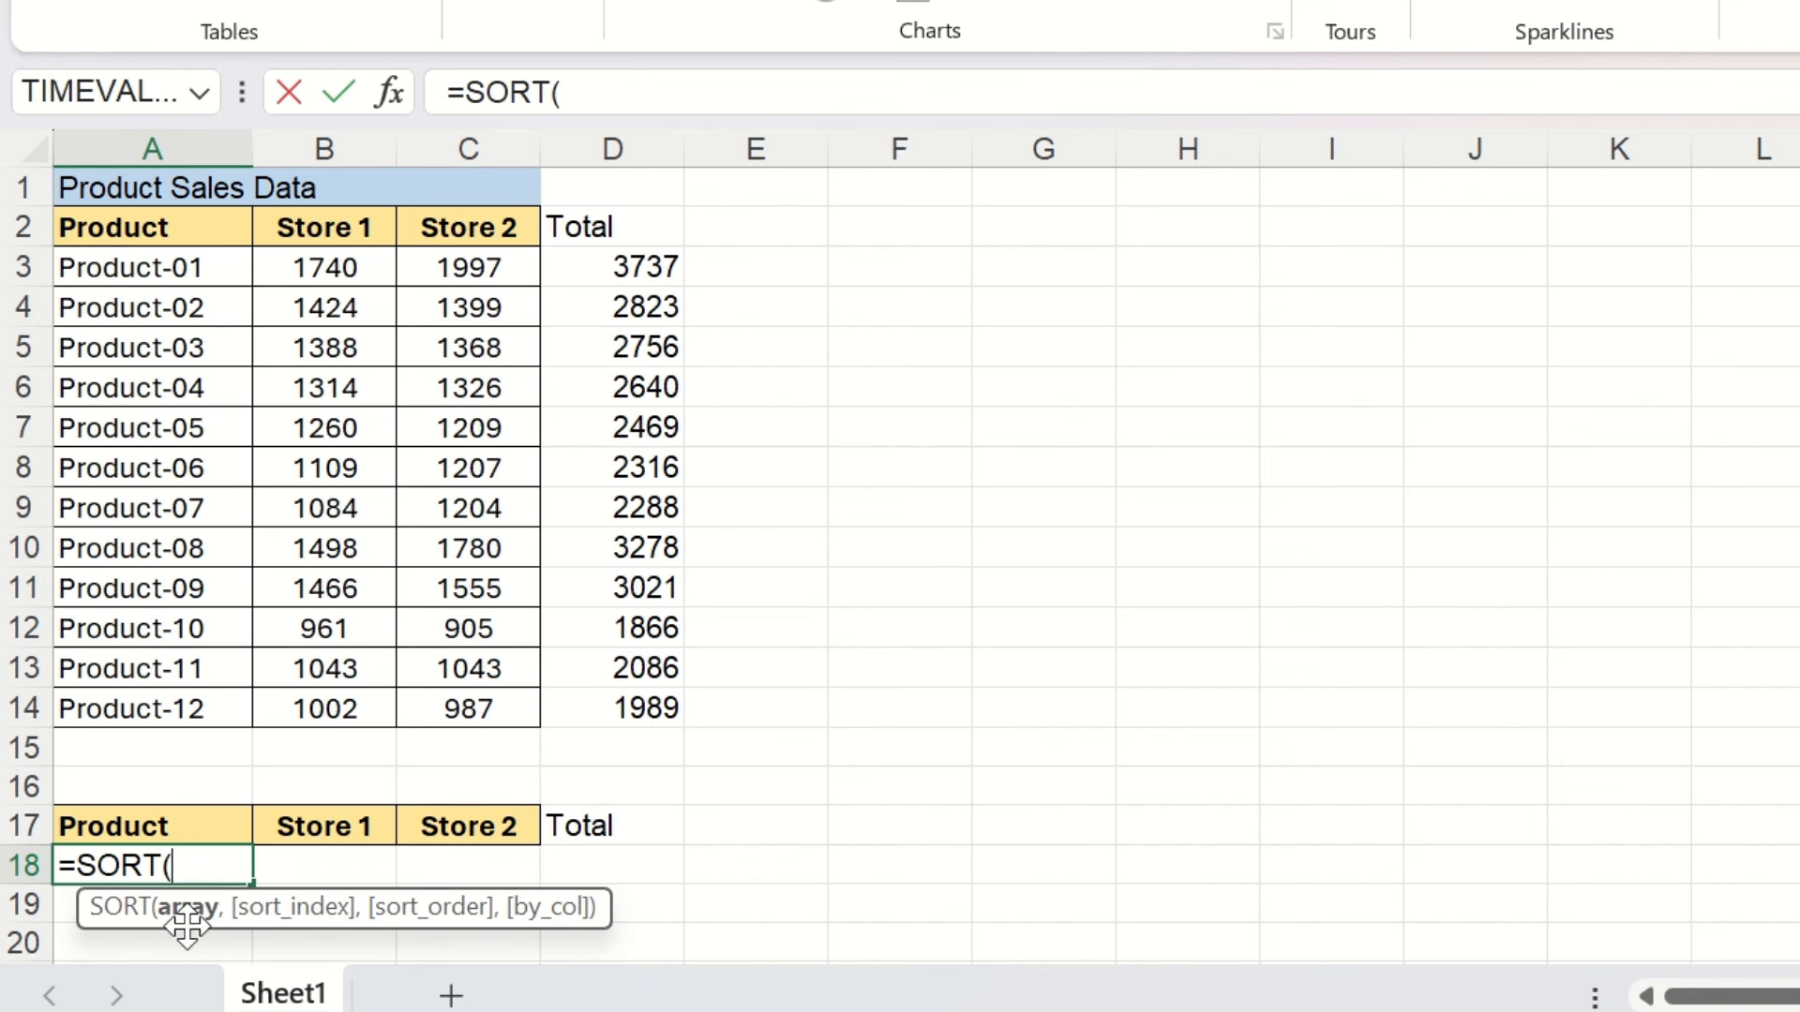
{"action": "left_click", "coordinate": [225, 270]}
{"action": "left_click_drag", "start_coordinate": [250, 341], "coordinate": [603, 699]}
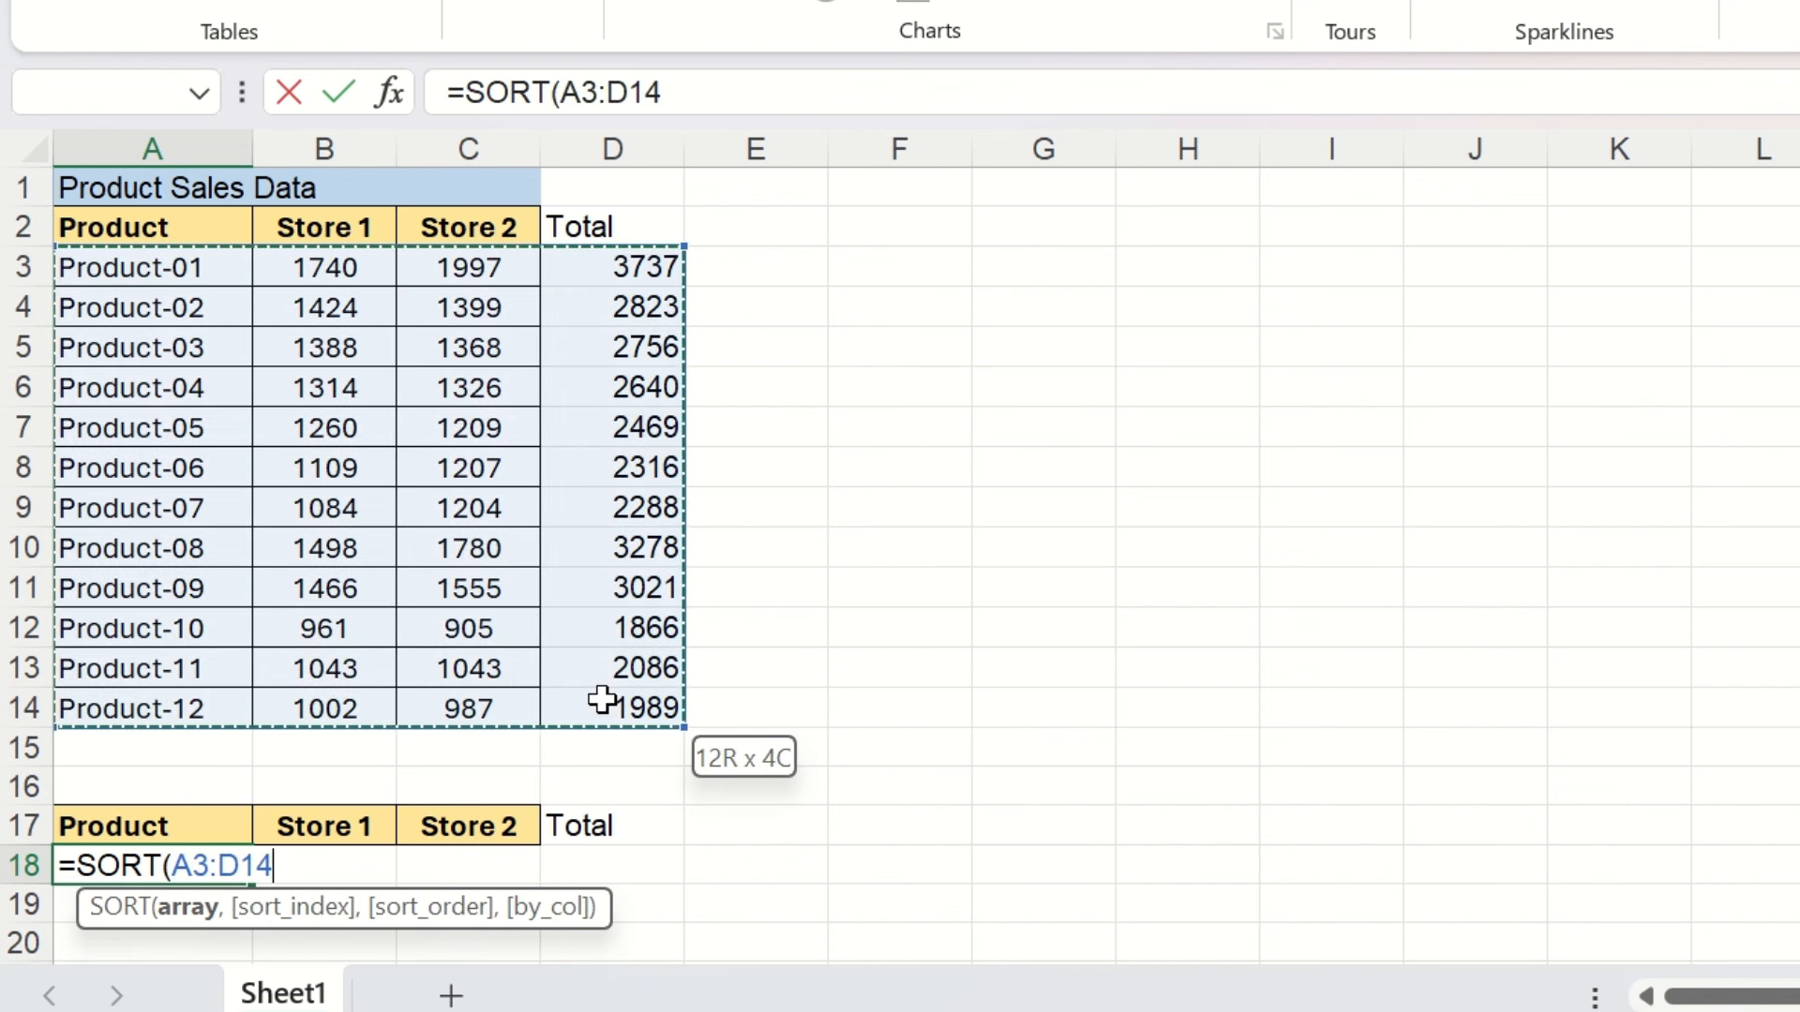
{"action": "type", "text": ","}
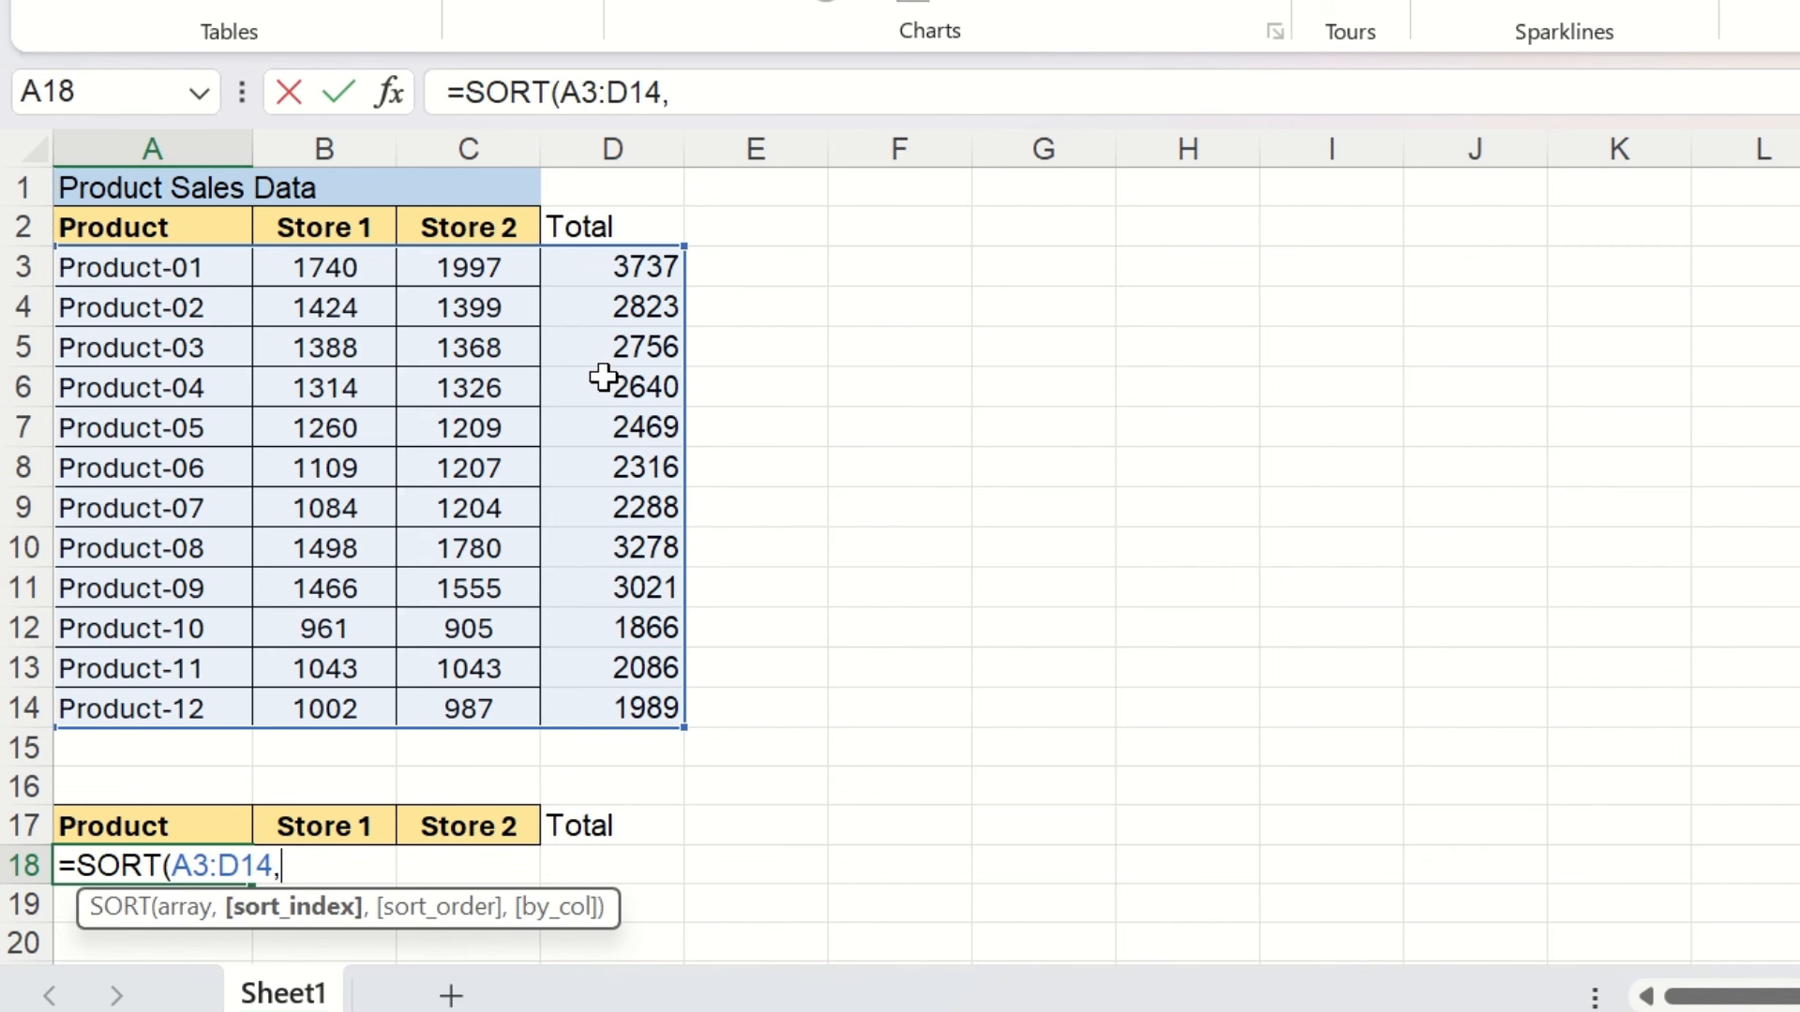
{"action": "type", "text": "4,-"}
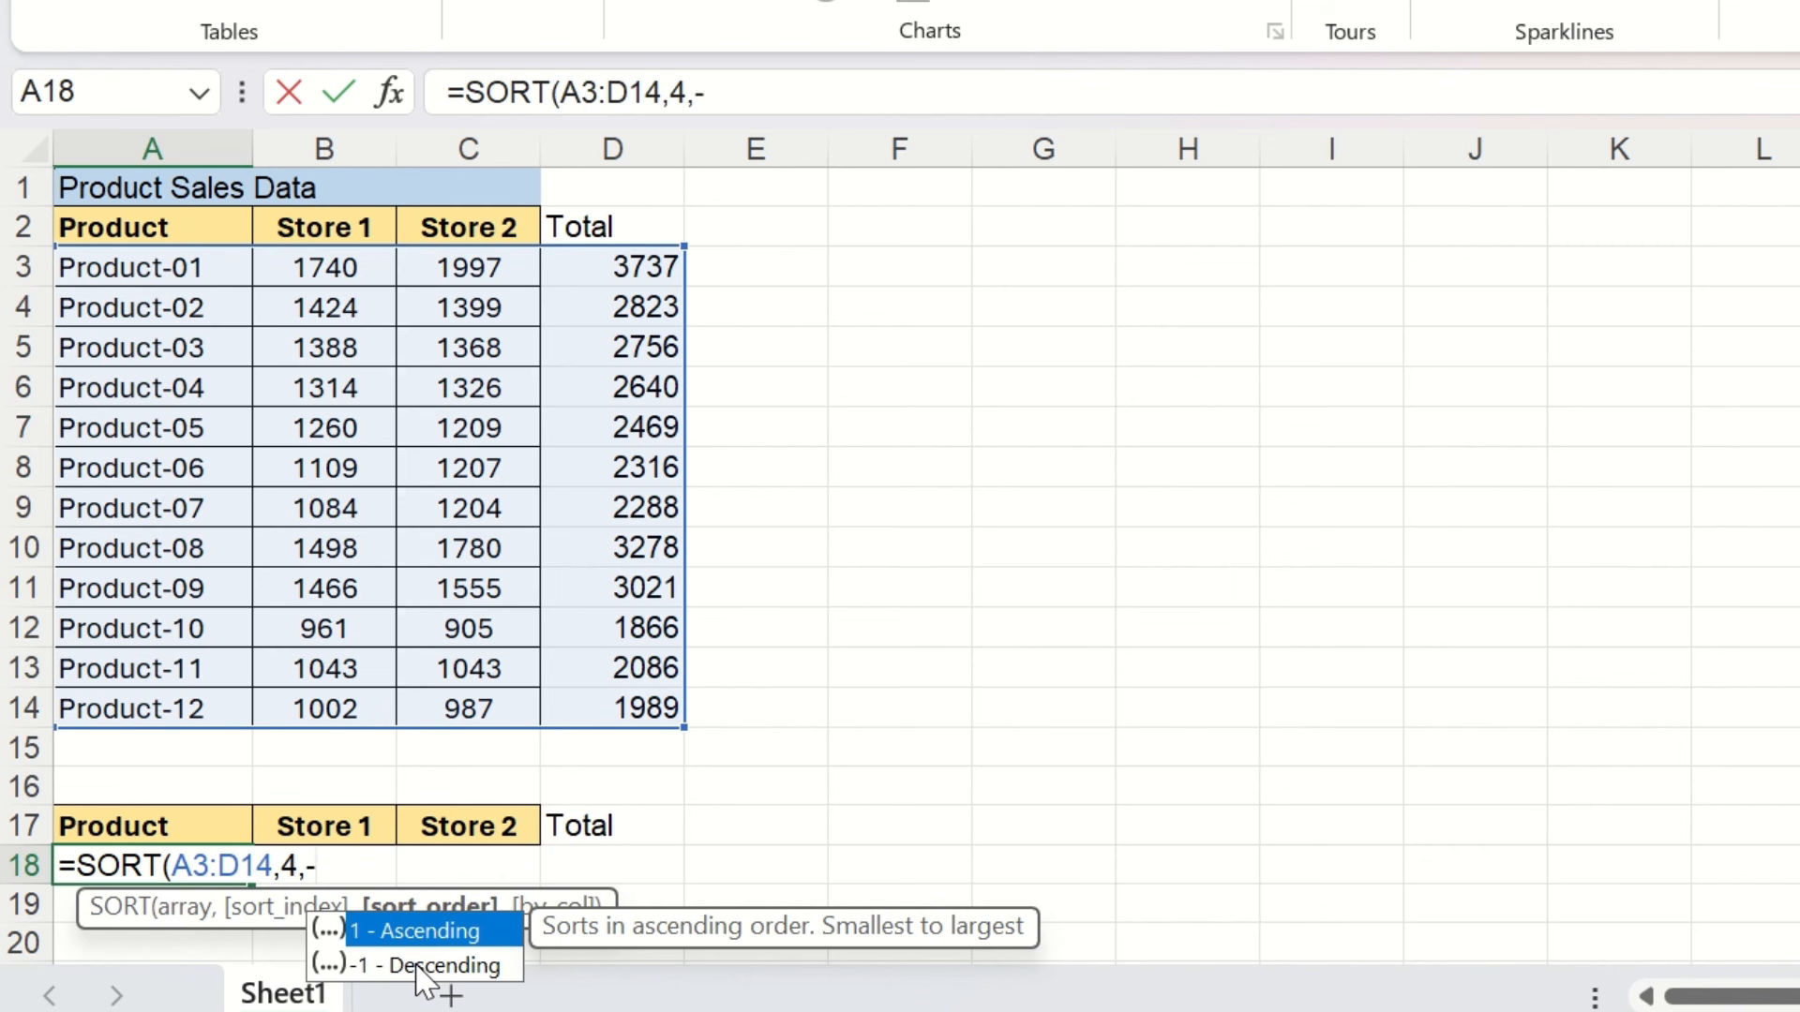
{"action": "type", "text": "1)"}
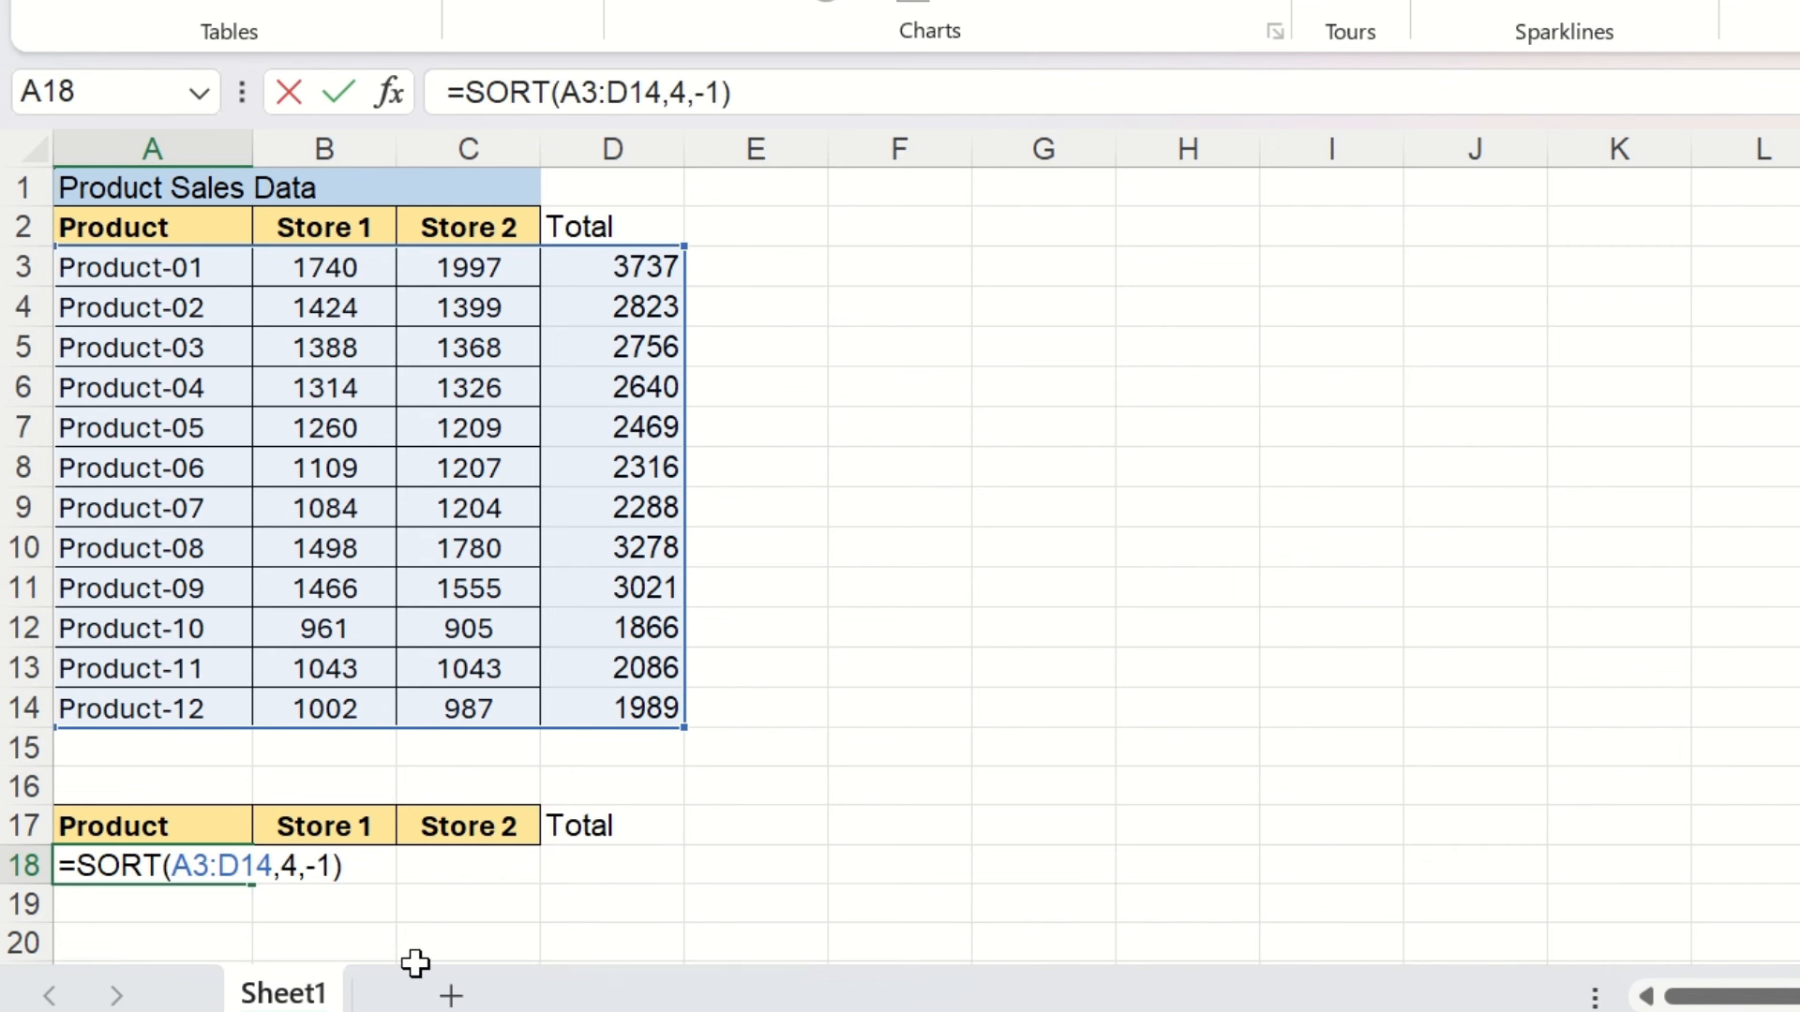
{"action": "key", "text": "Return"}
{"action": "scroll", "coordinate": [506, 431], "scroll_direction": "down", "scroll_amount": 5}
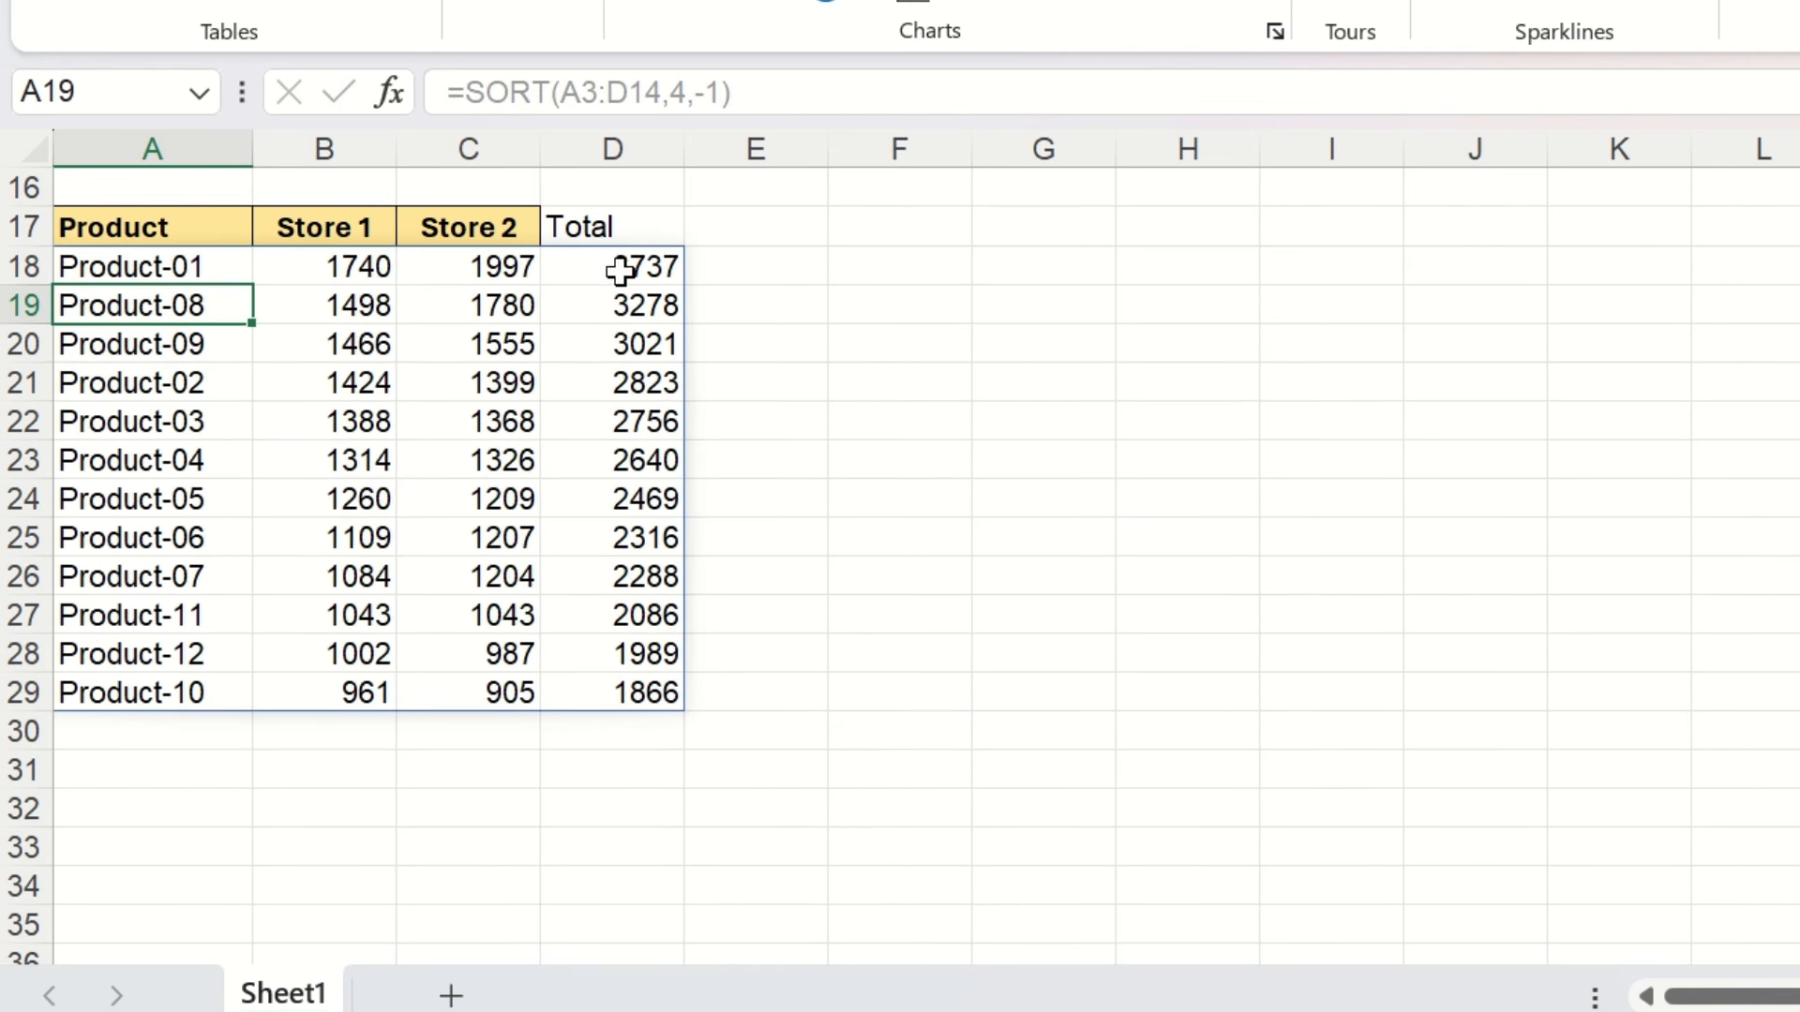
{"action": "left_click", "coordinate": [667, 265]}
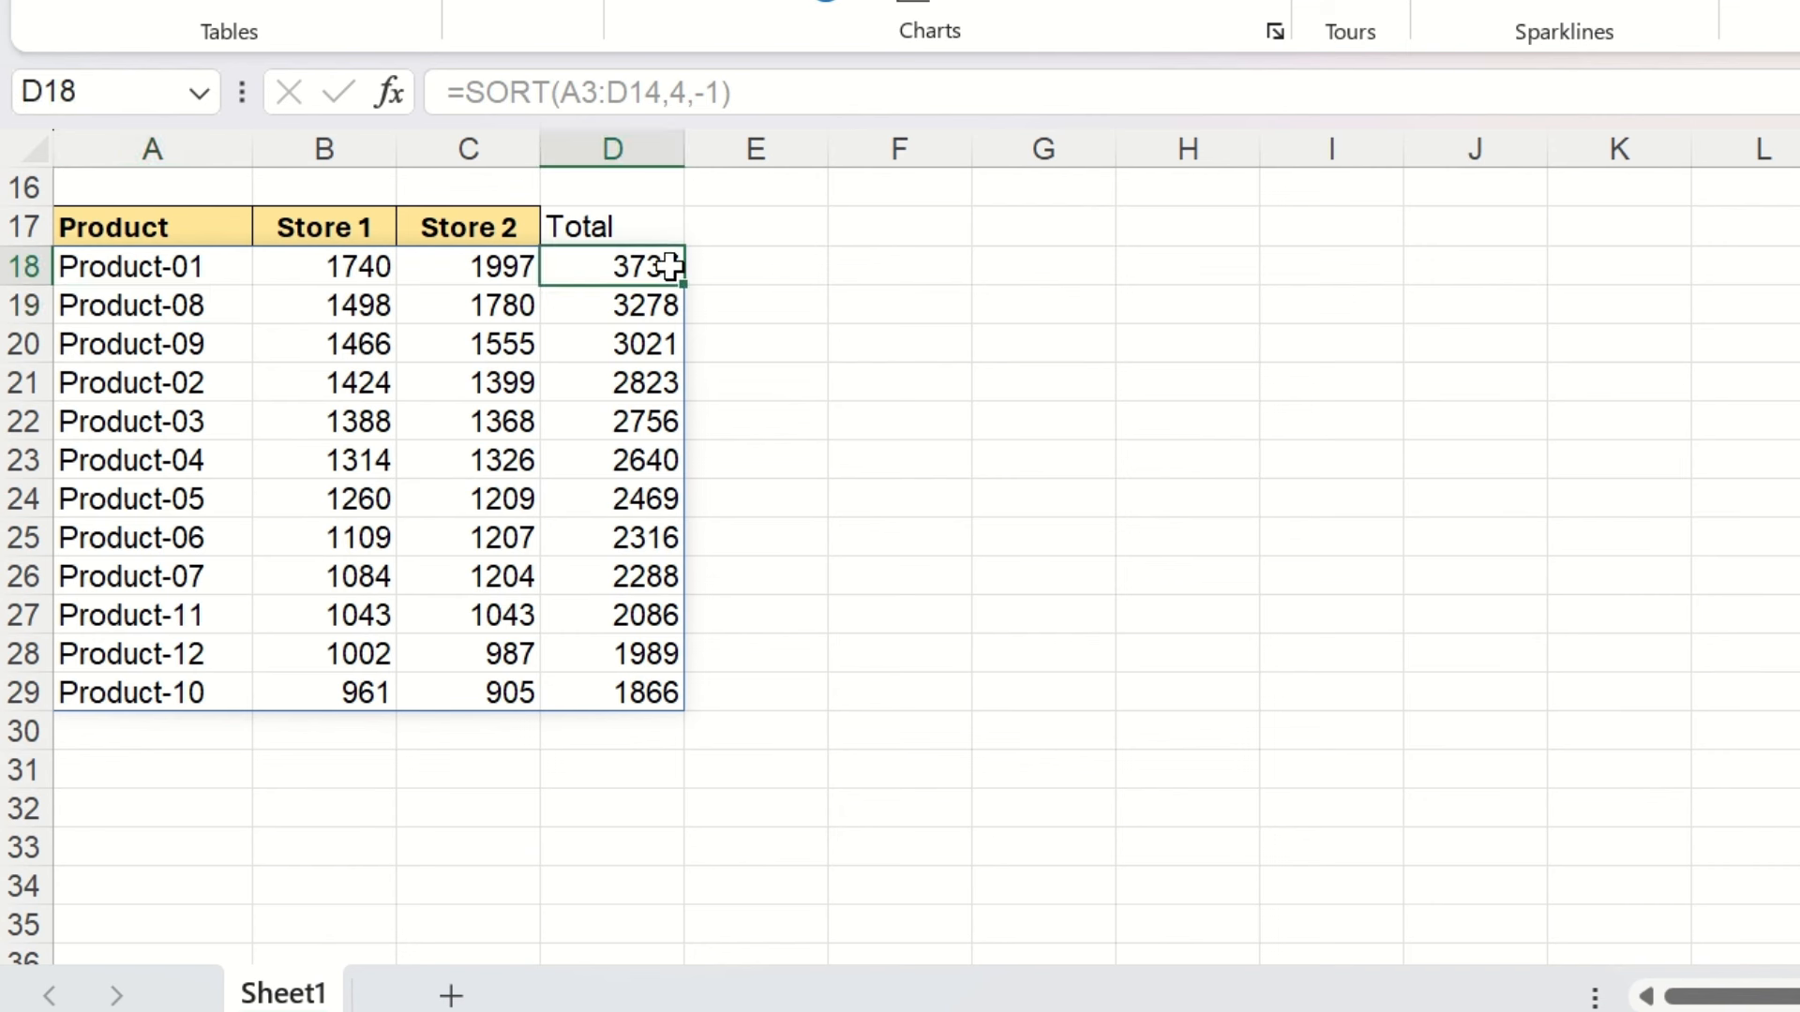
{"action": "left_click", "coordinate": [658, 692]}
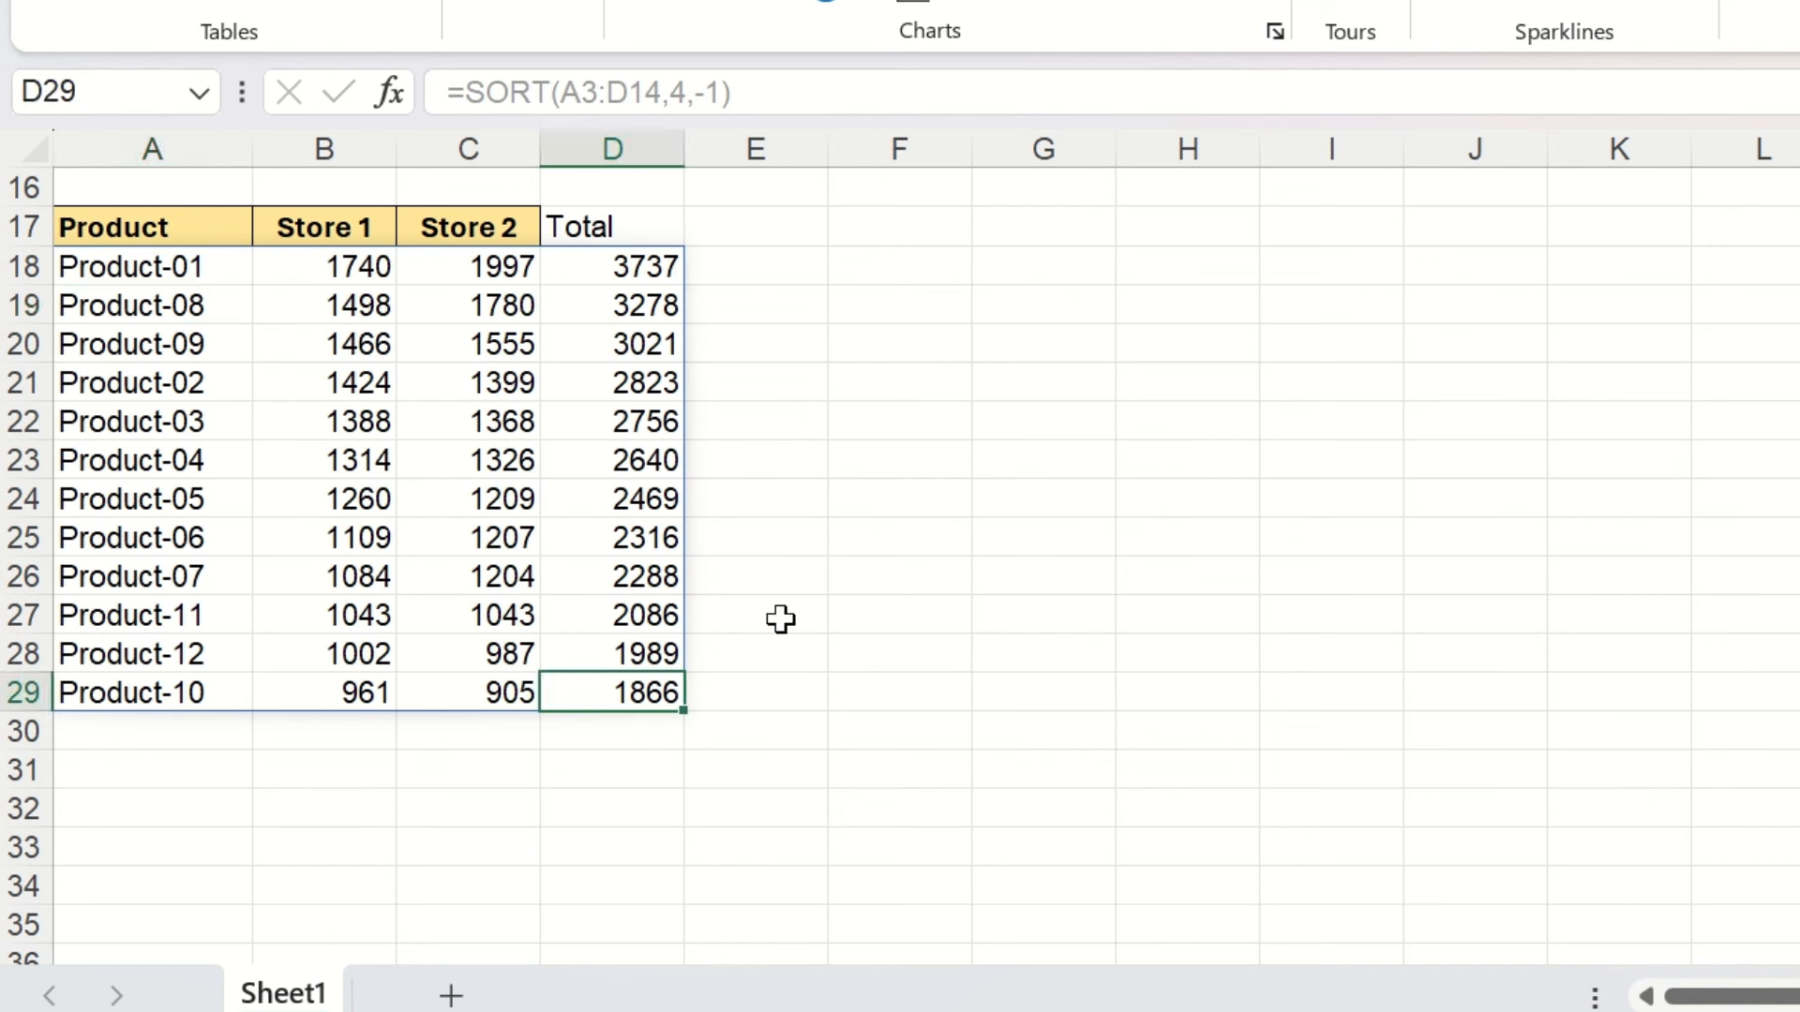
Enter =-B18 in E18 to turn the Store 1 sales negative and fill it down to E29
{"action": "left_click", "coordinate": [775, 267]}
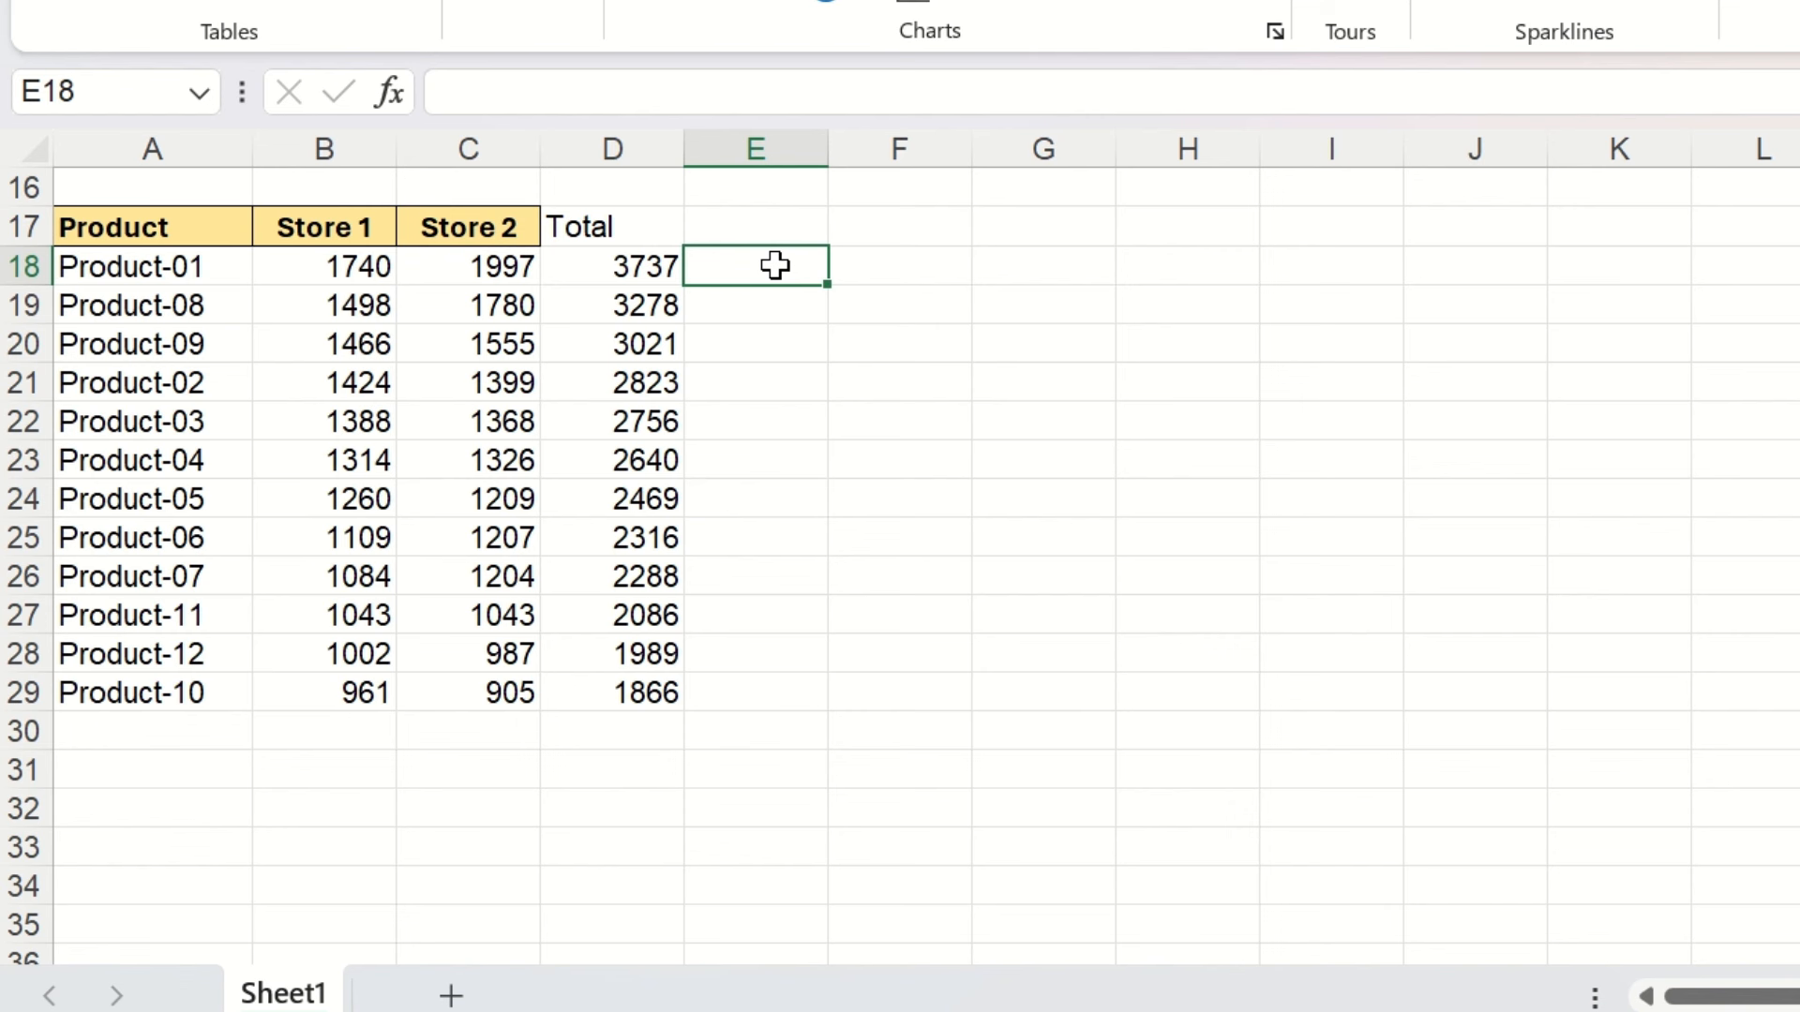
{"action": "type", "text": "="}
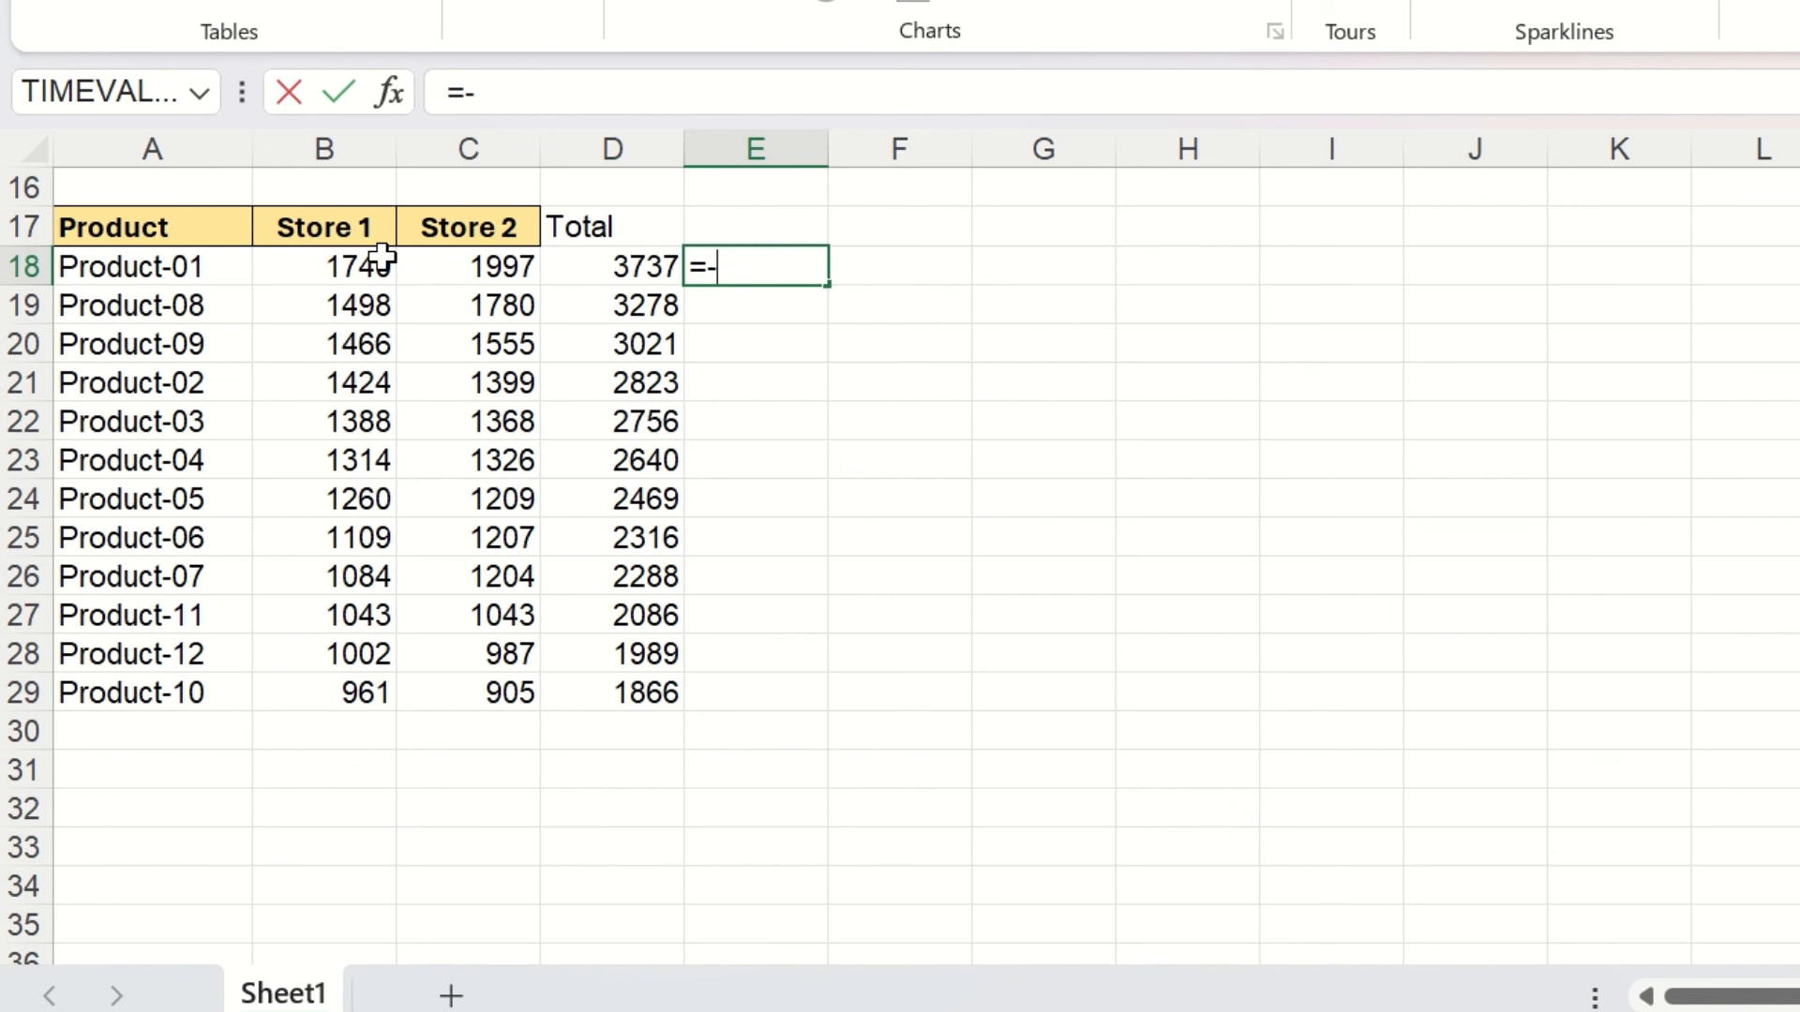
{"action": "type", "text": "-"}
{"action": "left_click", "coordinate": [382, 259]}
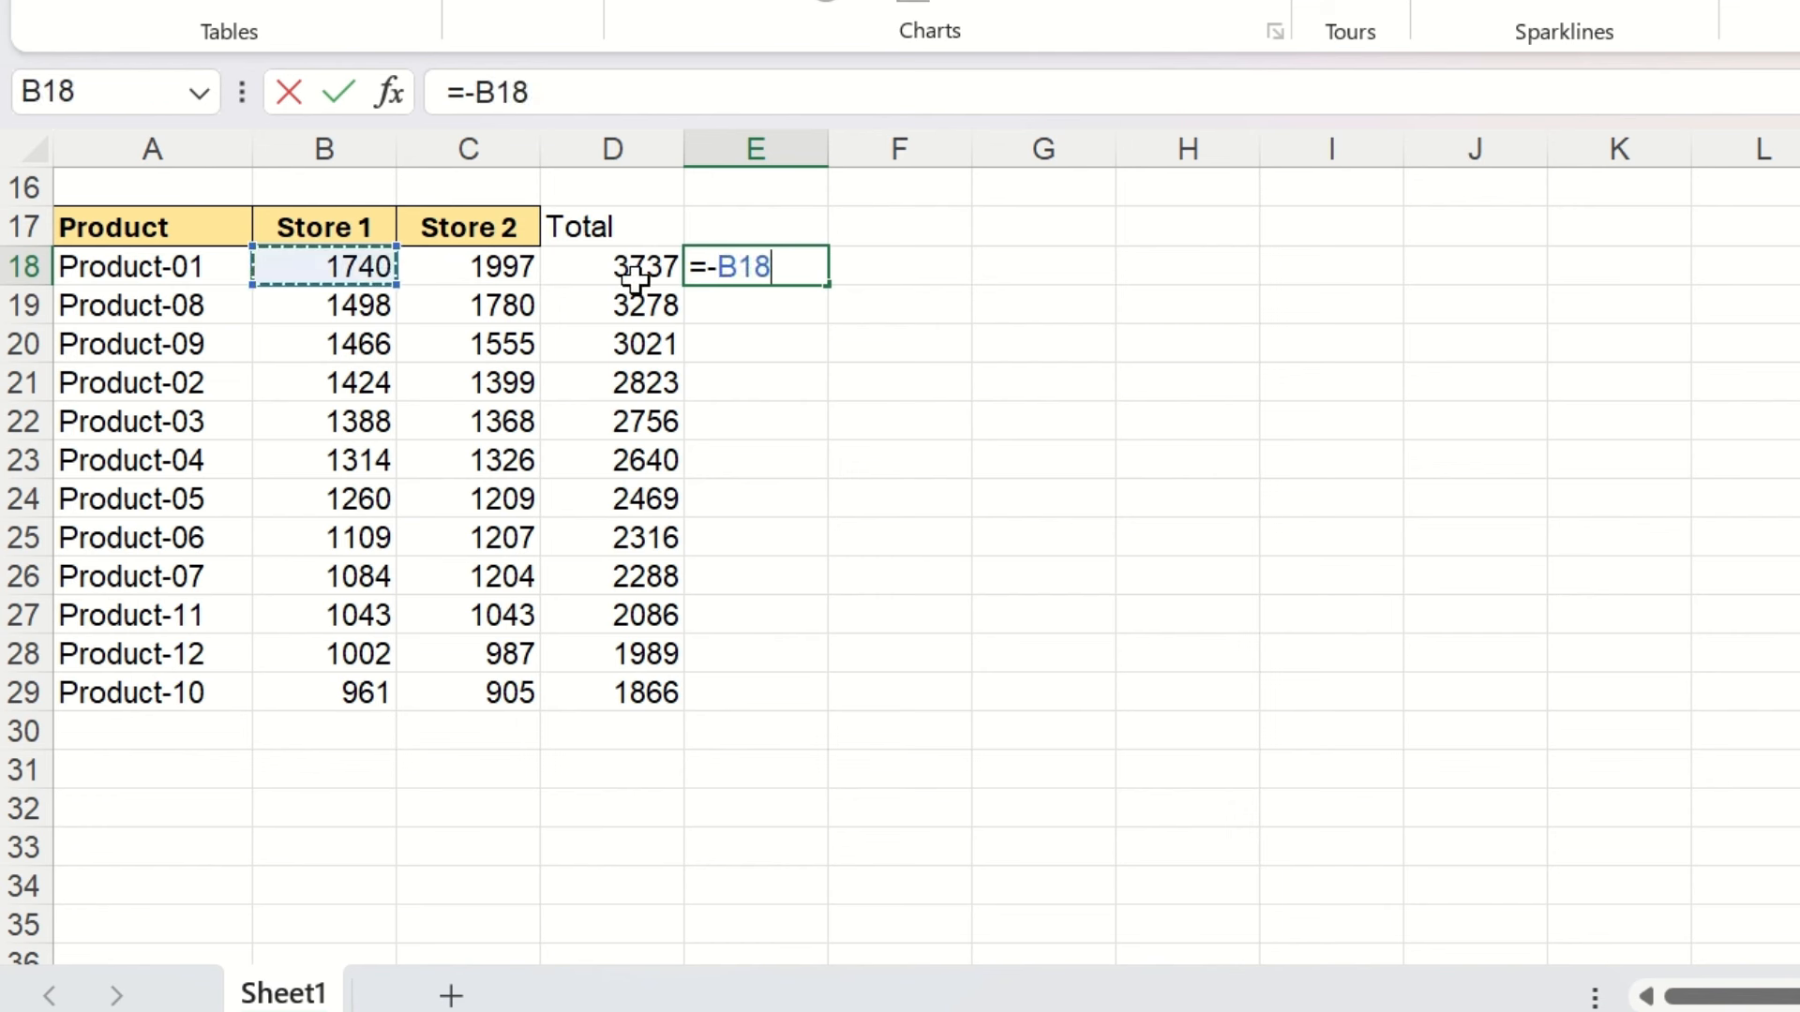
{"action": "key", "text": "Return"}
{"action": "left_click", "coordinate": [765, 266]}
{"action": "double_click", "coordinate": [829, 285]}
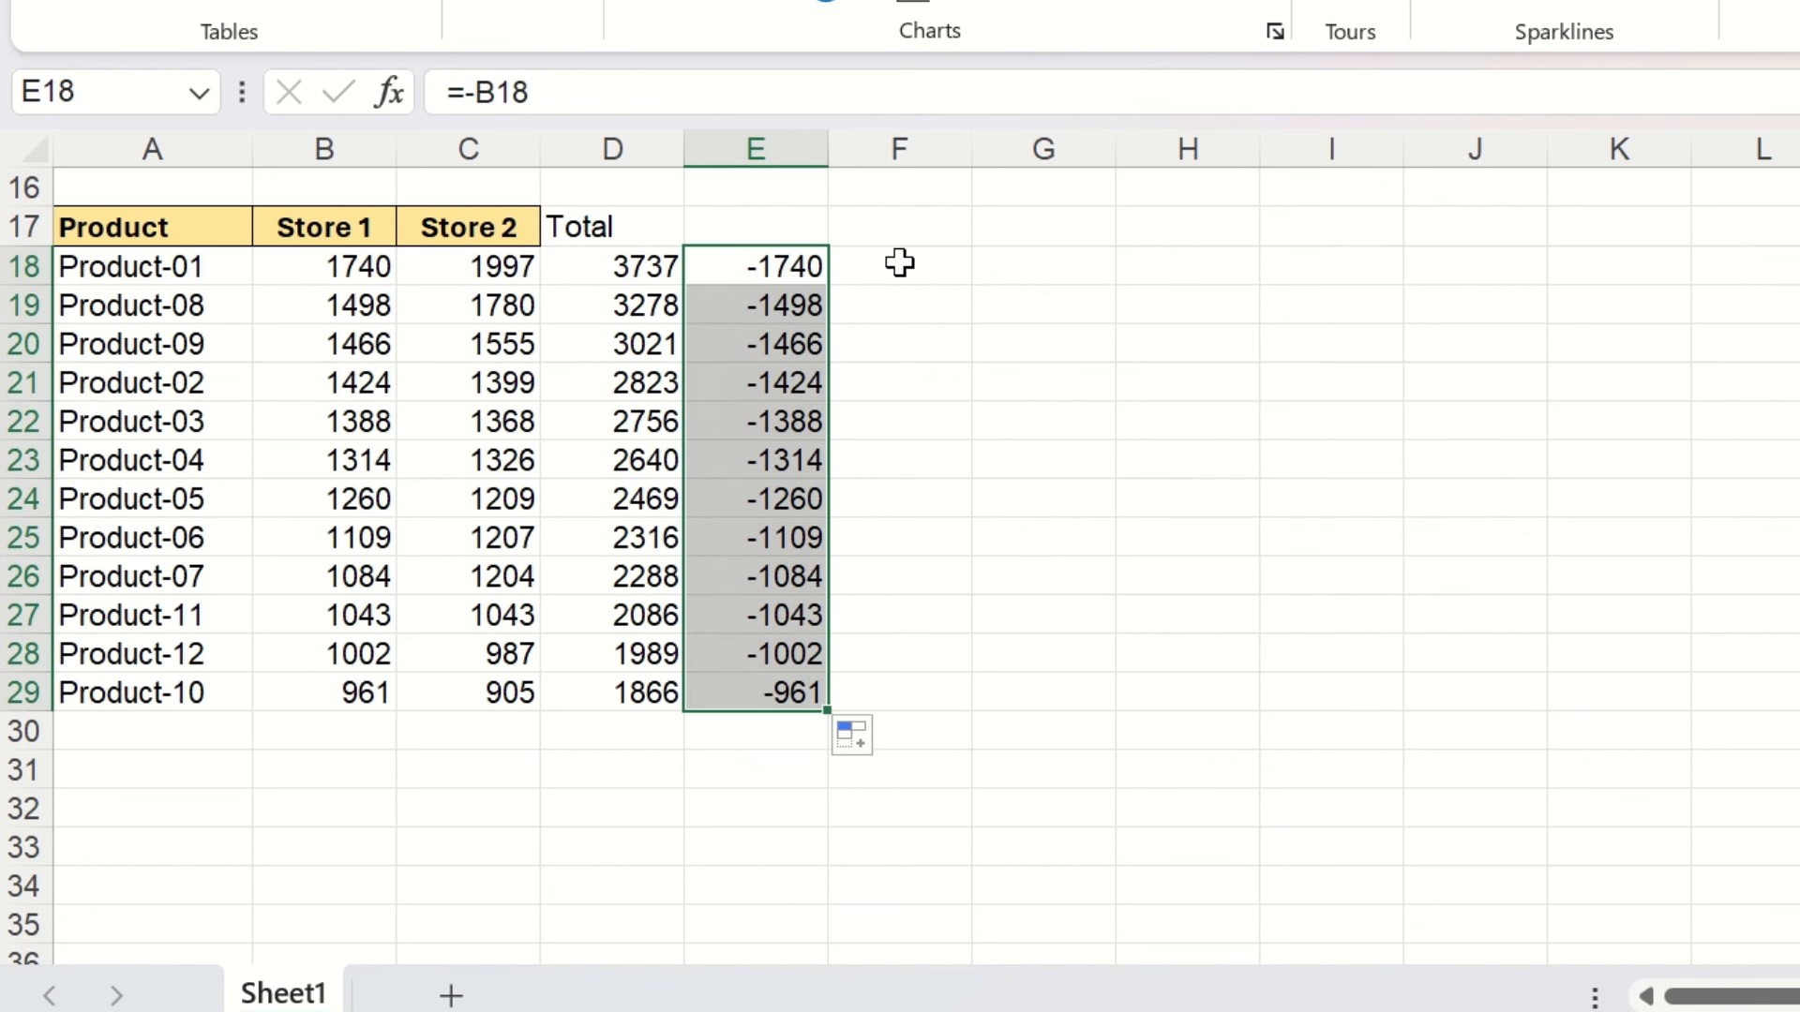
Enter =C18 in F18 to repeat the Store 2 sales and fill it down to F29
{"action": "left_click", "coordinate": [899, 263]}
{"action": "type", "text": "="}
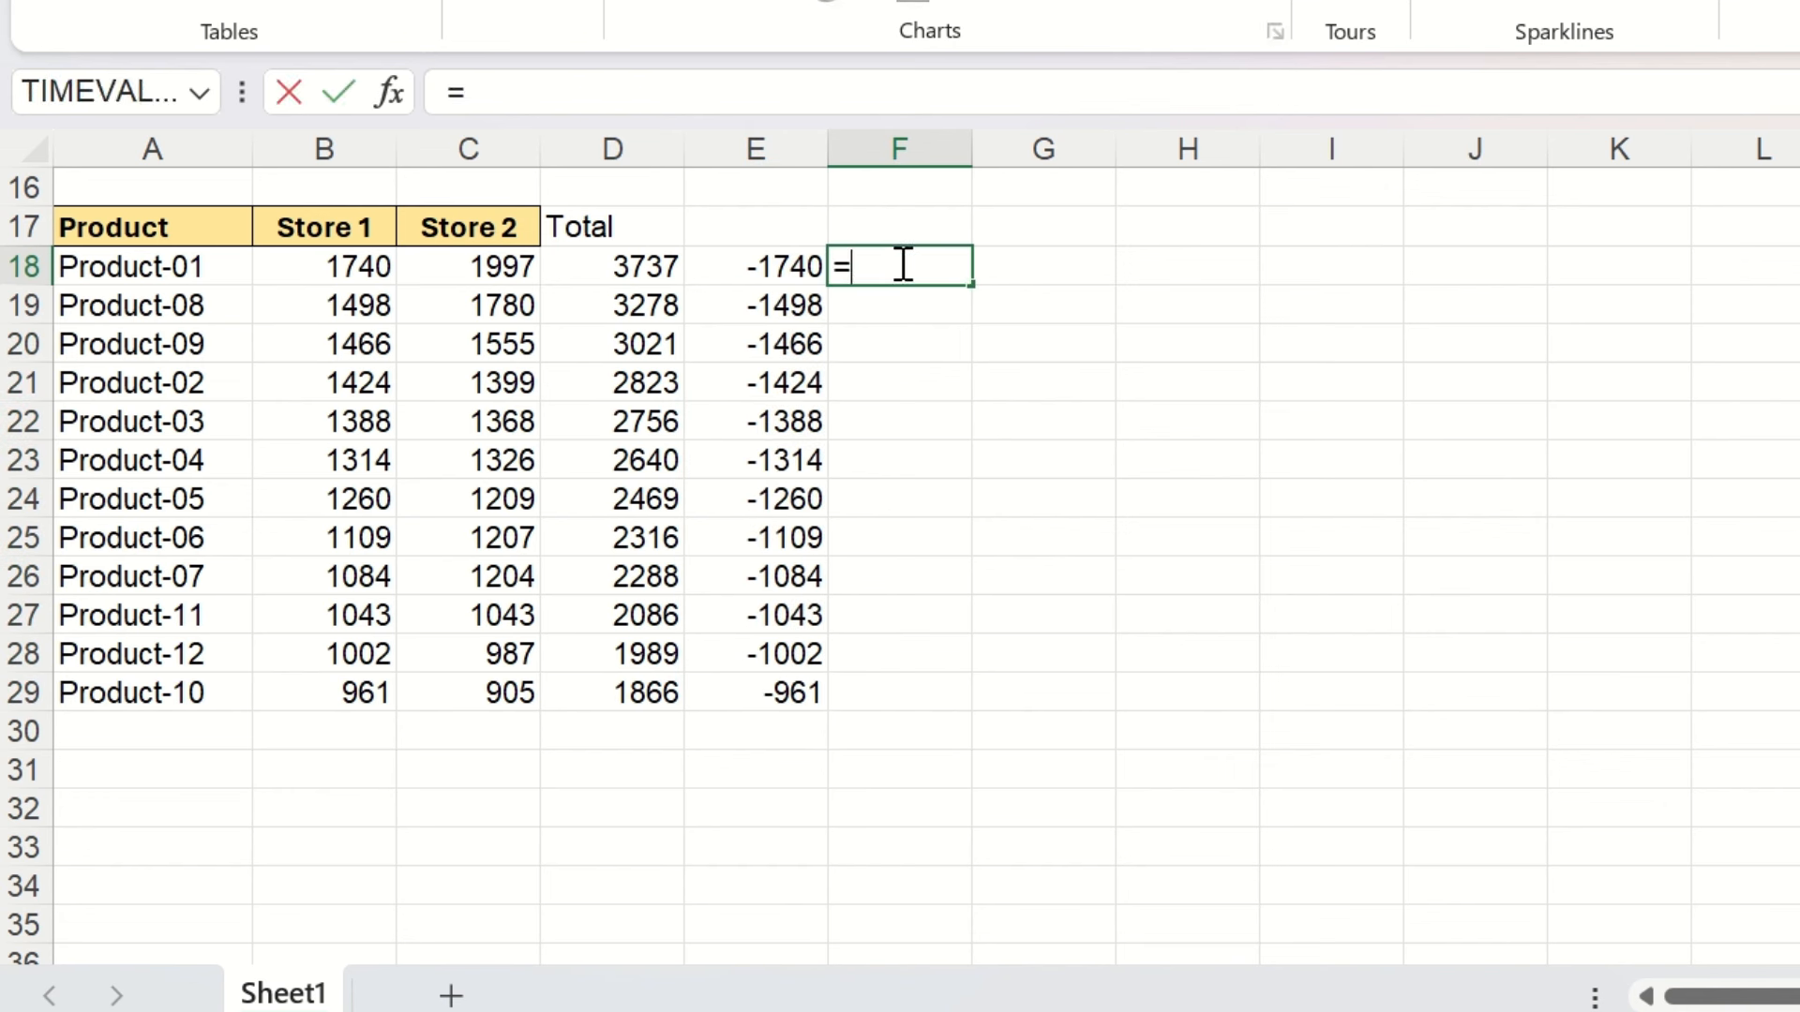
{"action": "left_click", "coordinate": [474, 263]}
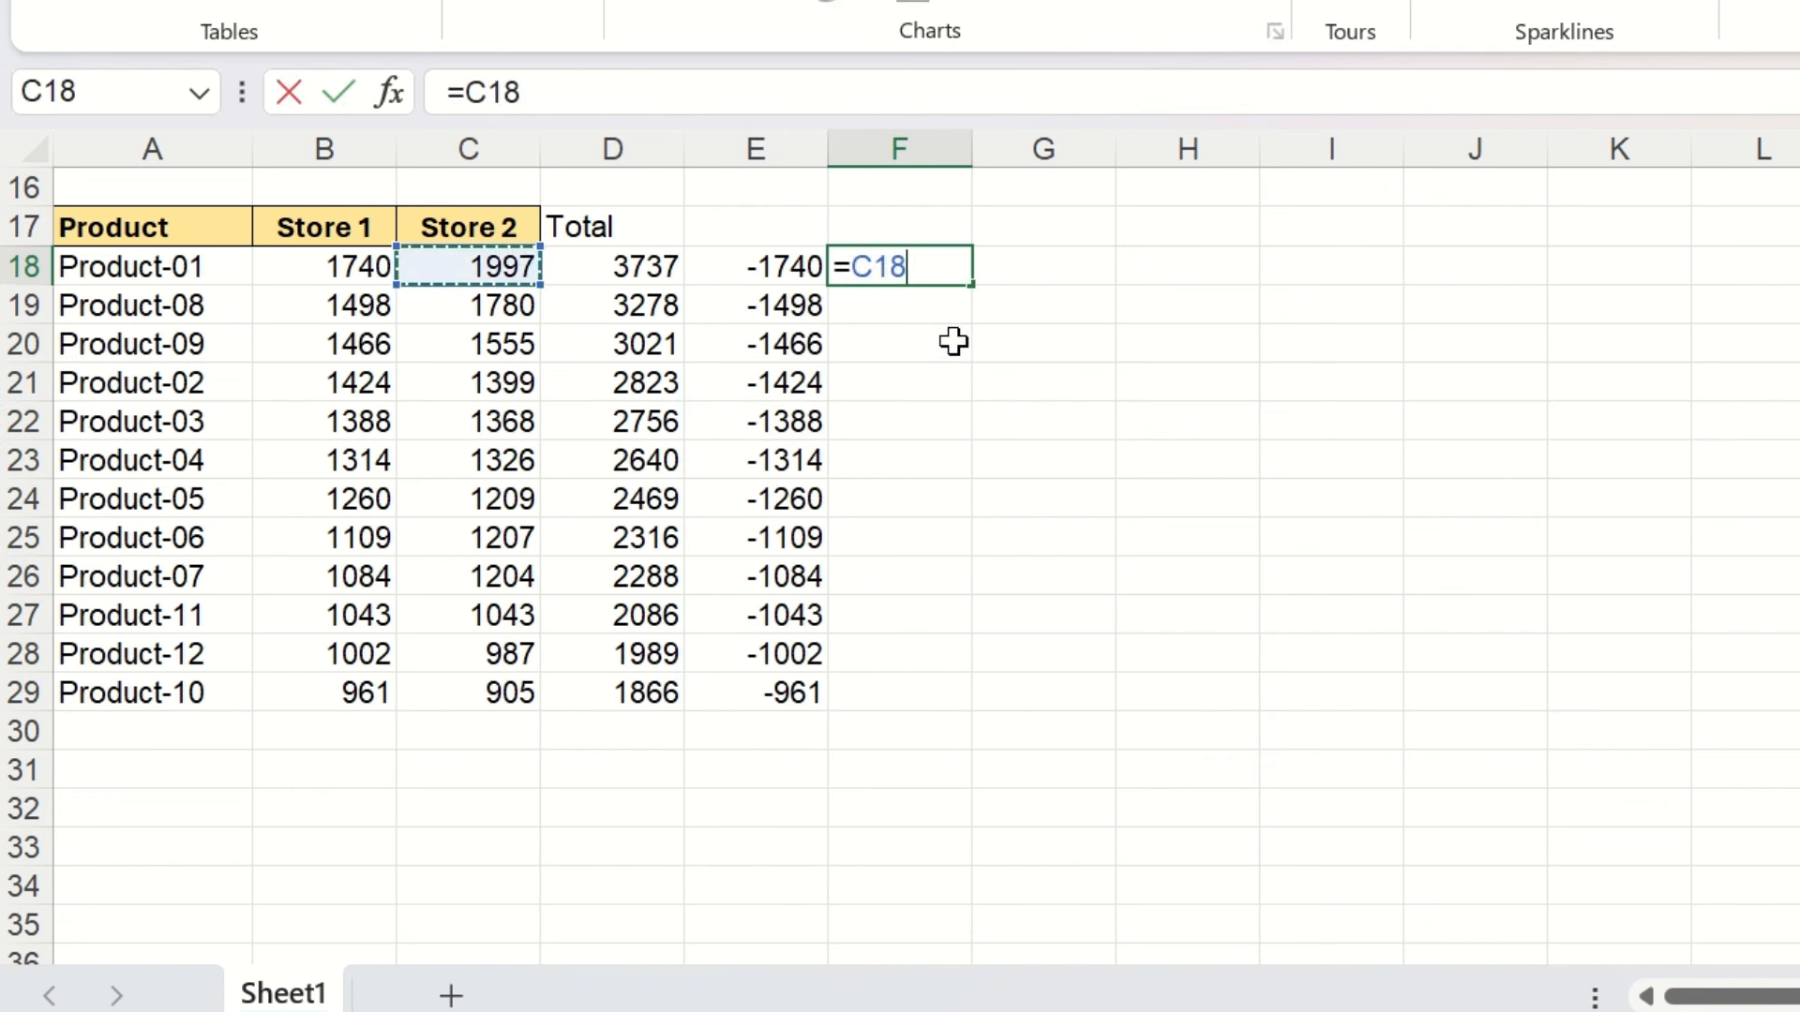
{"action": "key", "text": "Return"}
{"action": "left_click", "coordinate": [900, 251]}
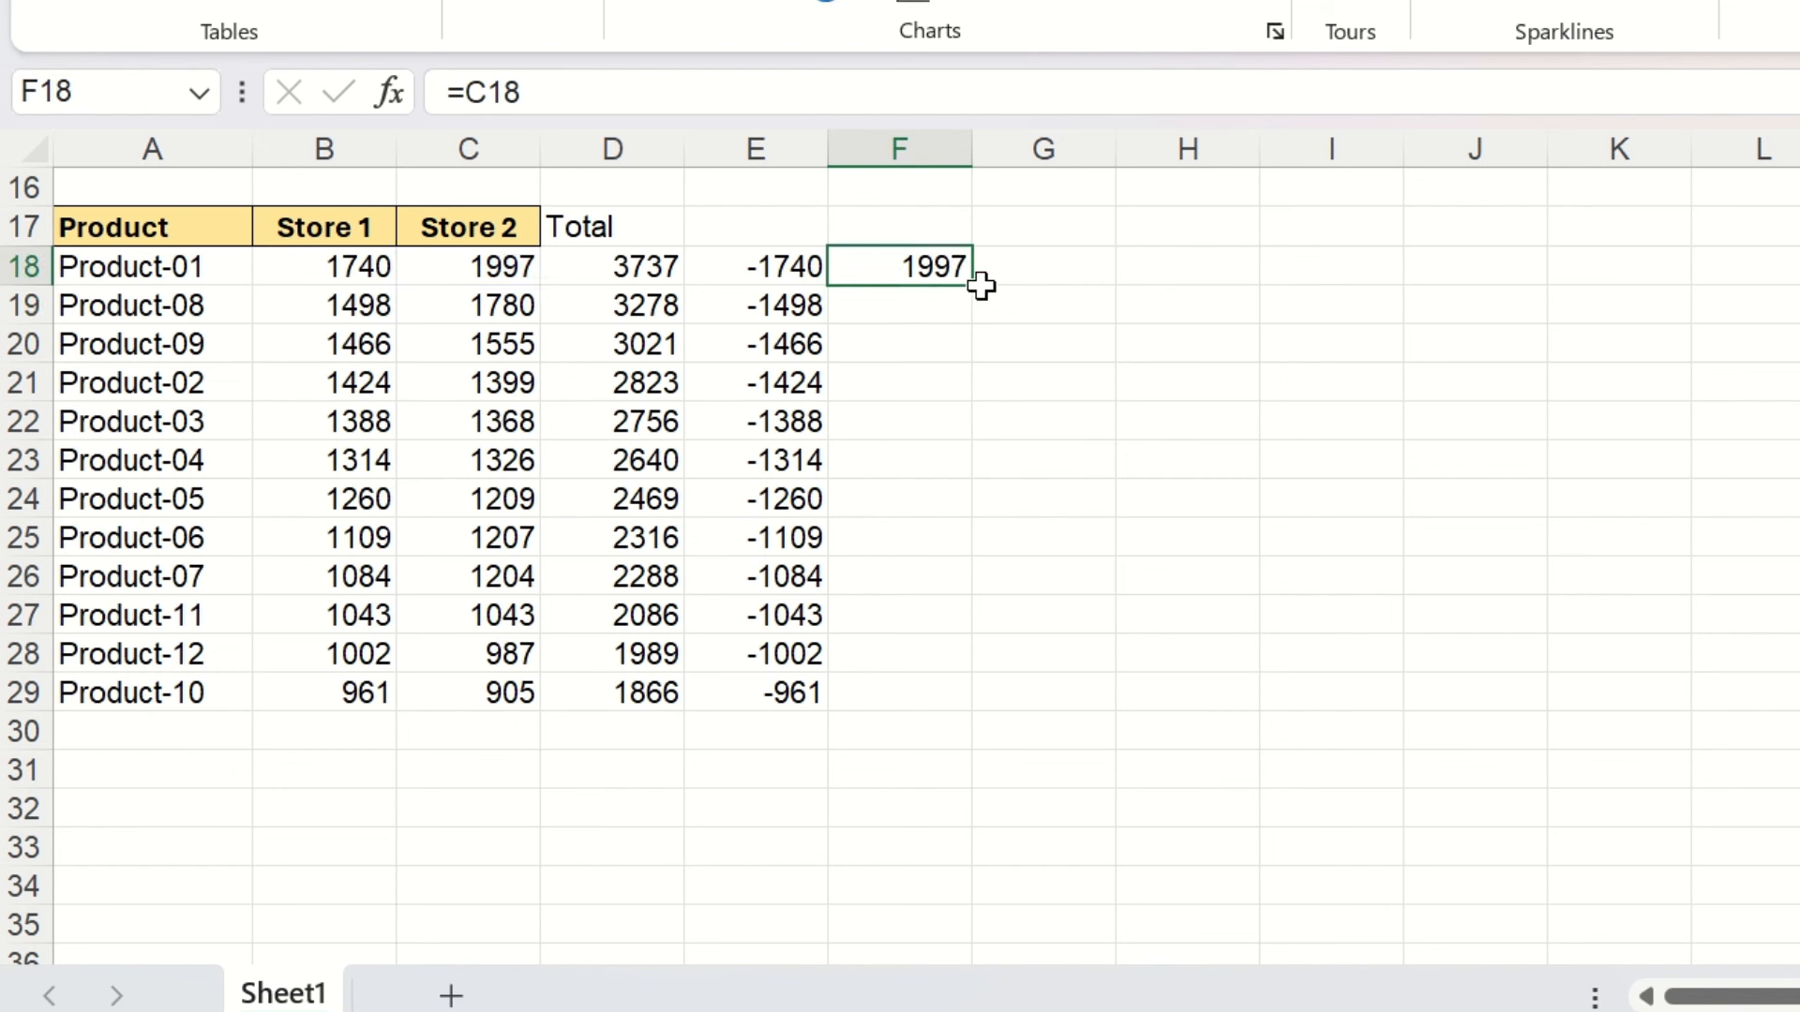
{"action": "left_click_drag", "start_coordinate": [975, 284], "coordinate": [977, 701]}
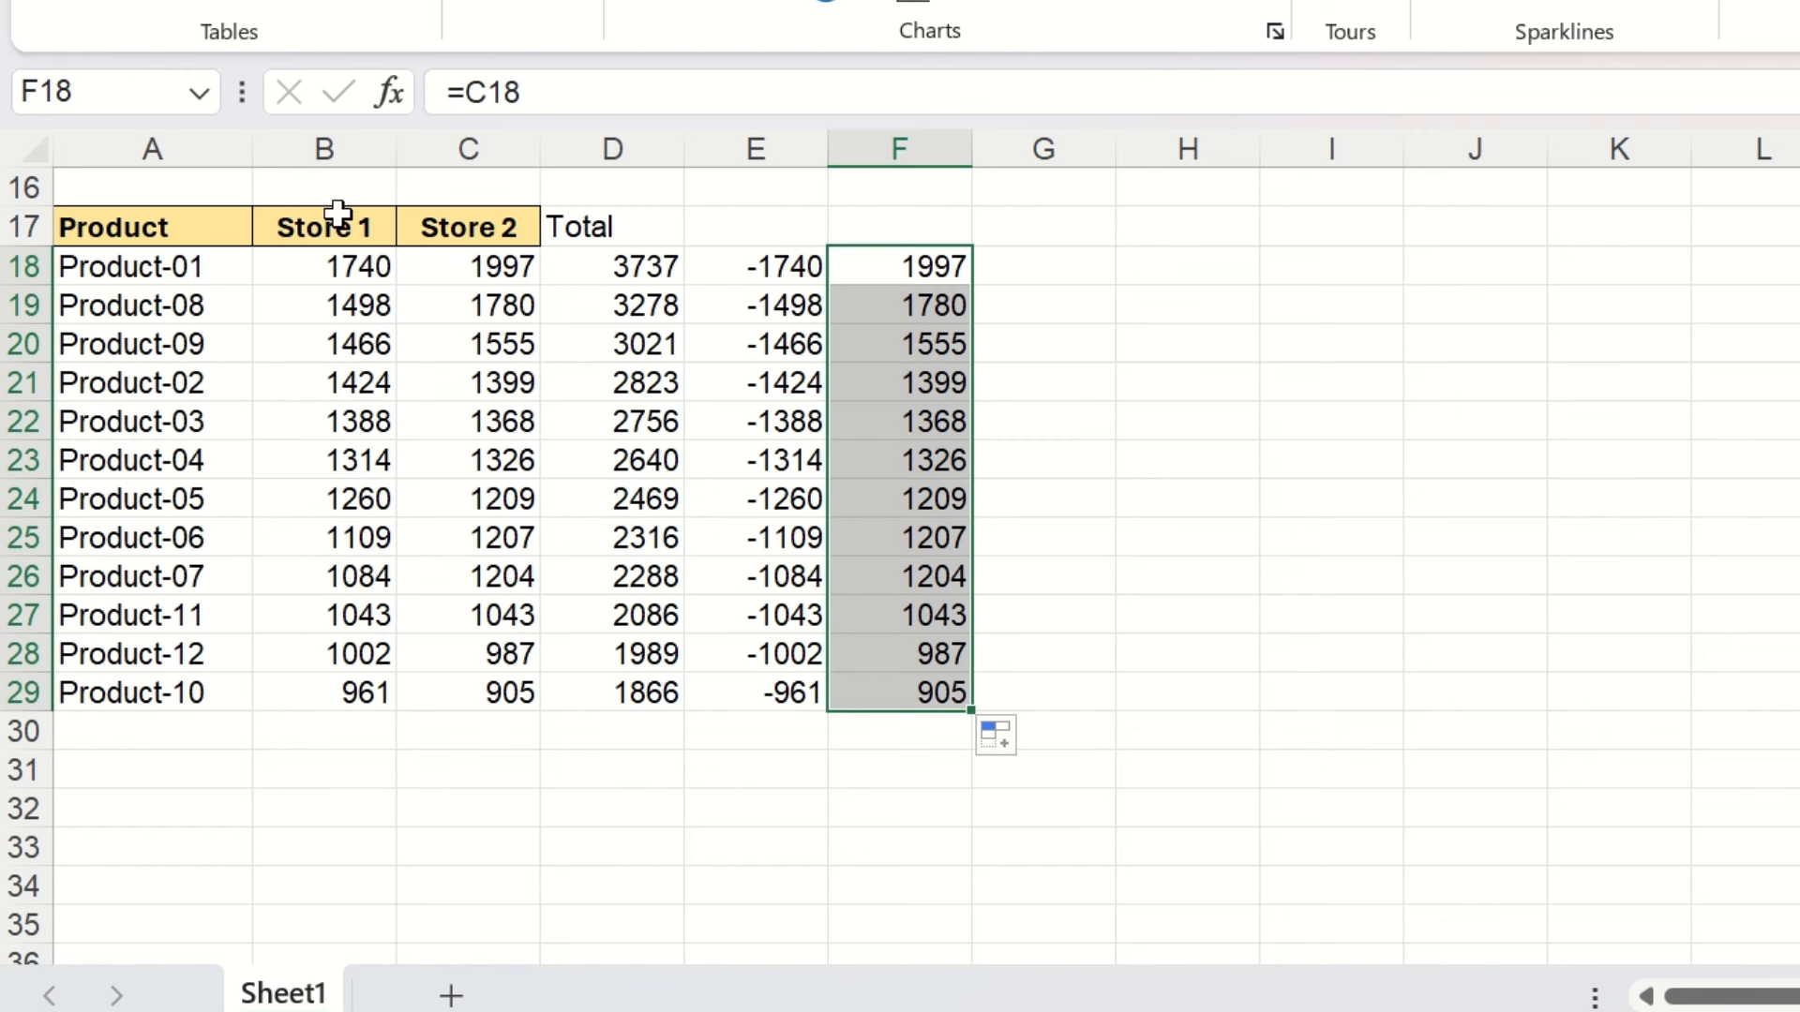
Copy the Store 1 and Store 2 headers from B17:C17 to E17:F17
{"action": "left_click_drag", "start_coordinate": [341, 229], "coordinate": [525, 228]}
{"action": "key", "text": "ctrl+c"}
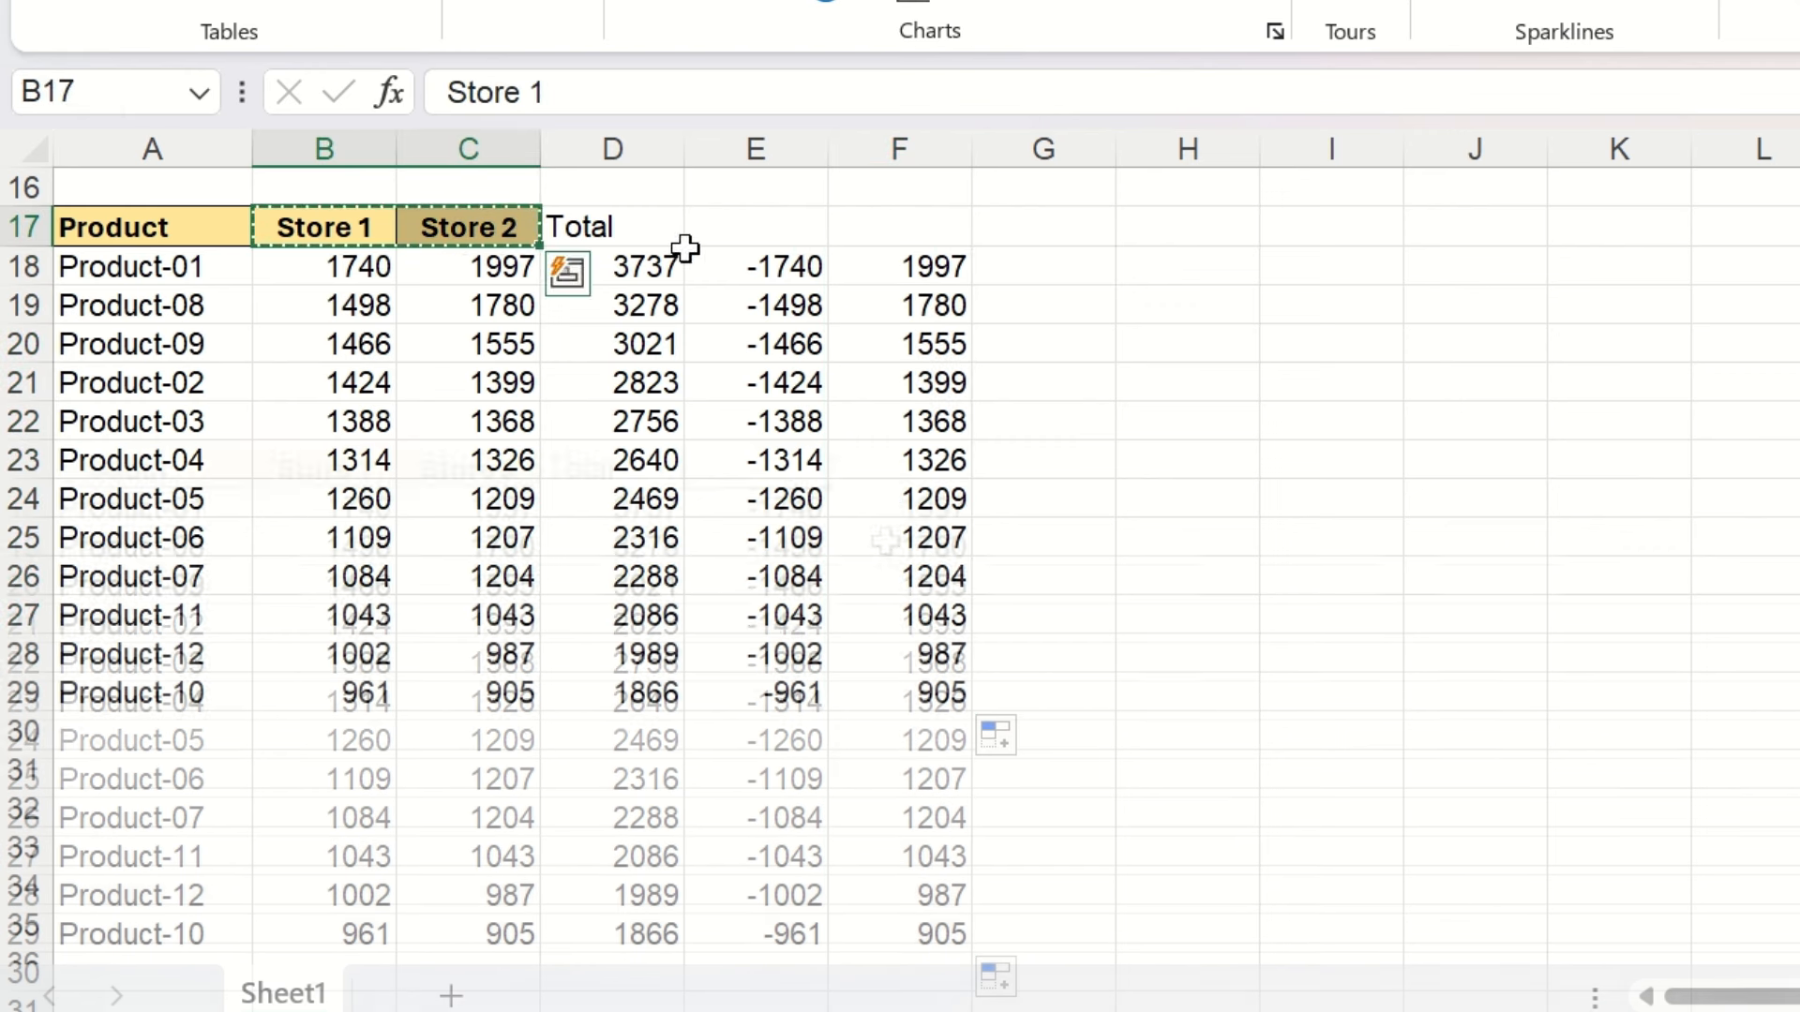
{"action": "left_click", "coordinate": [717, 227]}
{"action": "key", "text": "ctrl+v"}
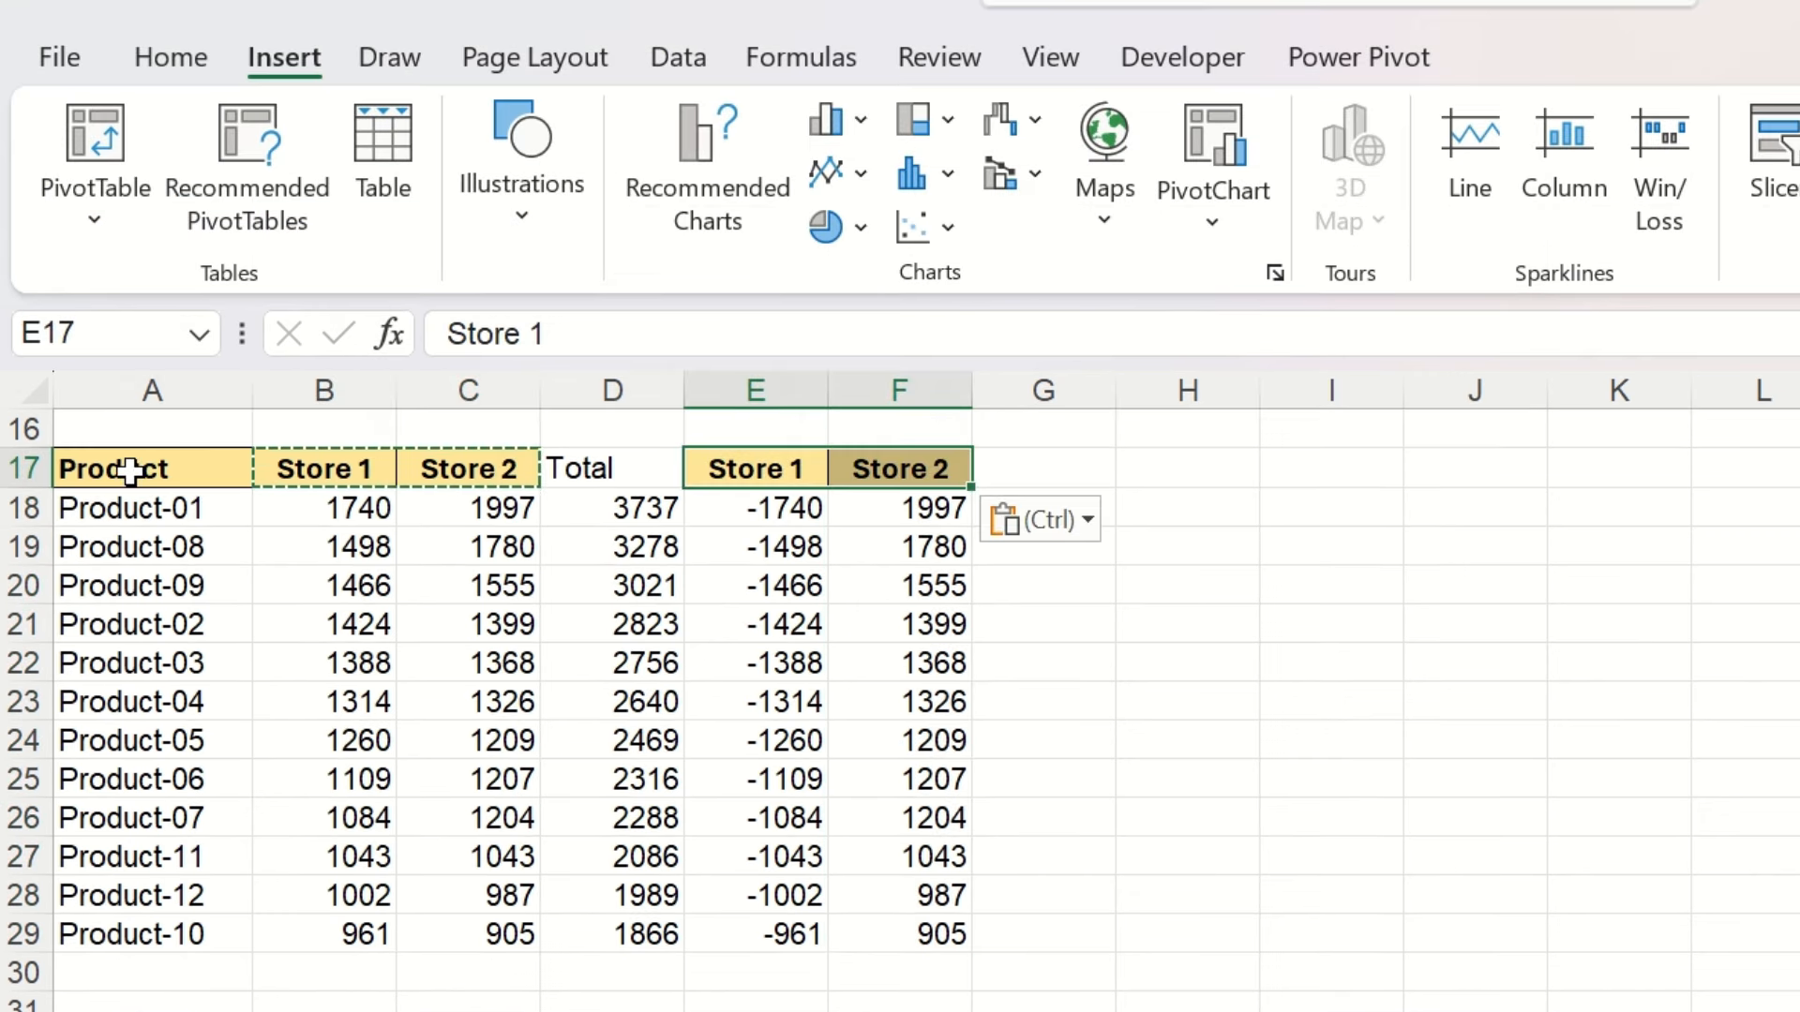
Apply all borders to the product list in A17:A29 and the store columns in E17:F29
{"action": "left_click_drag", "start_coordinate": [132, 470], "coordinate": [201, 934]}
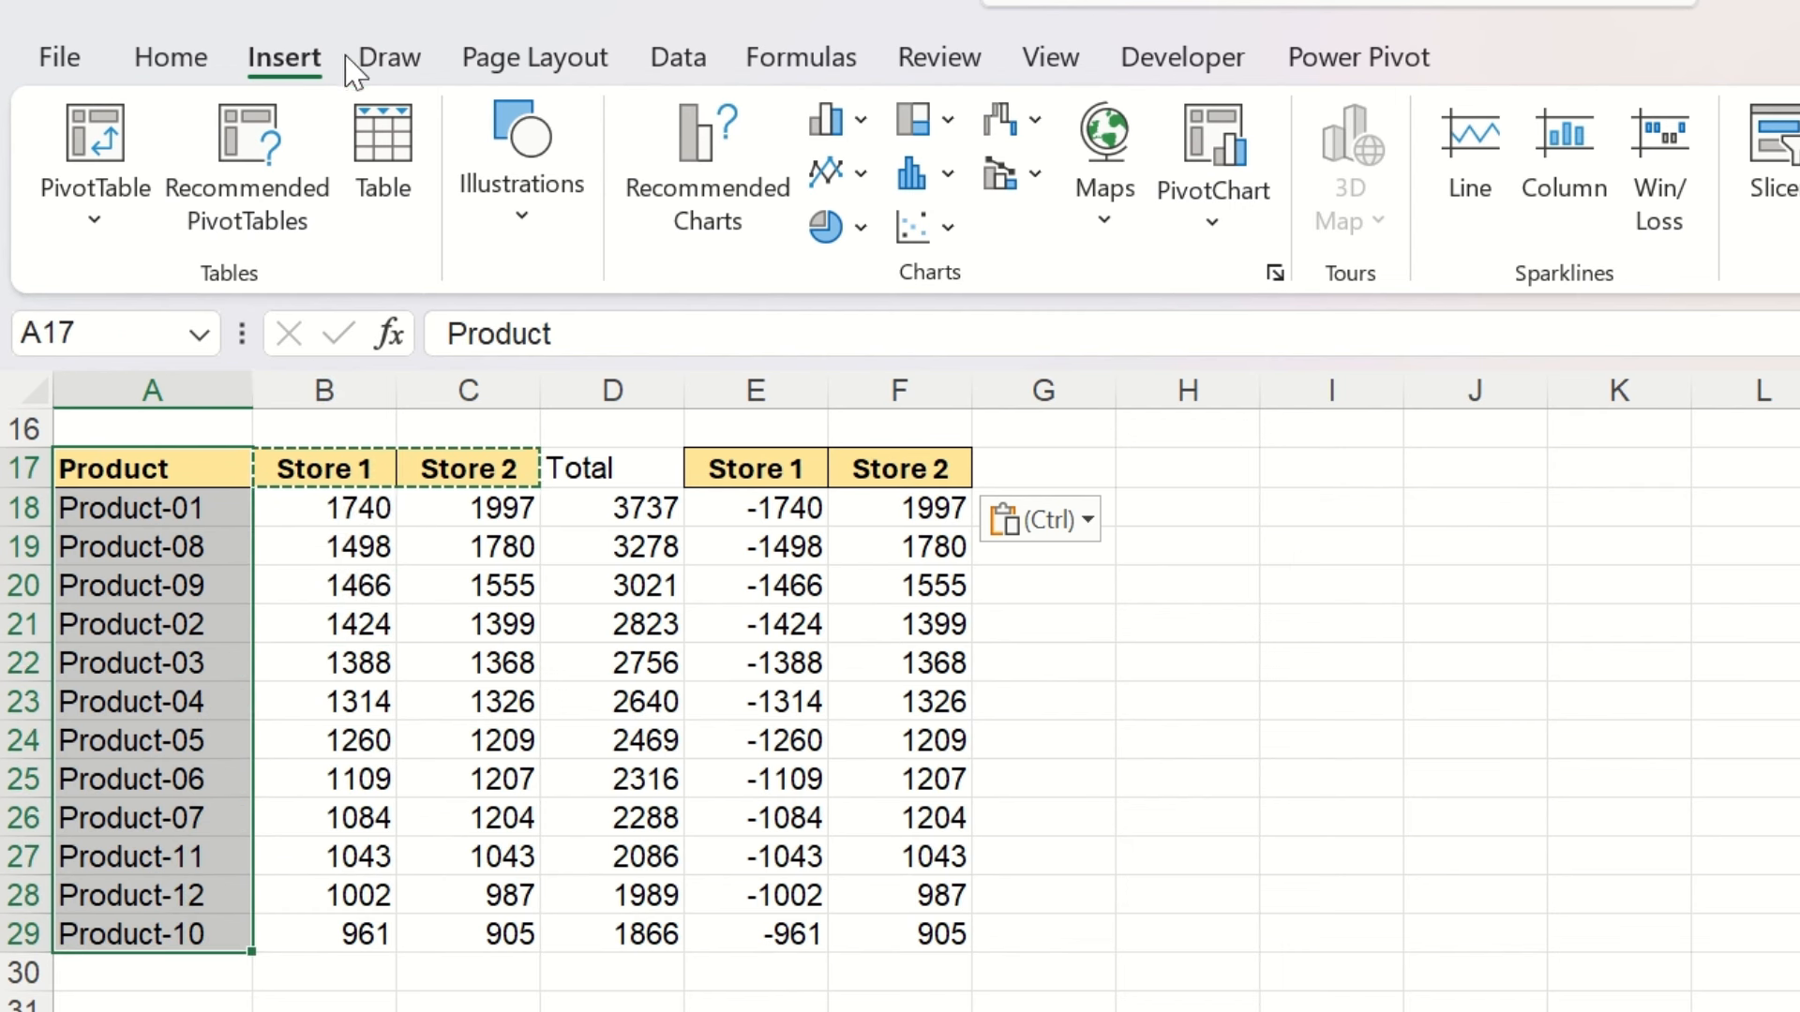
{"action": "left_click", "coordinate": [192, 63]}
{"action": "left_click", "coordinate": [504, 203]}
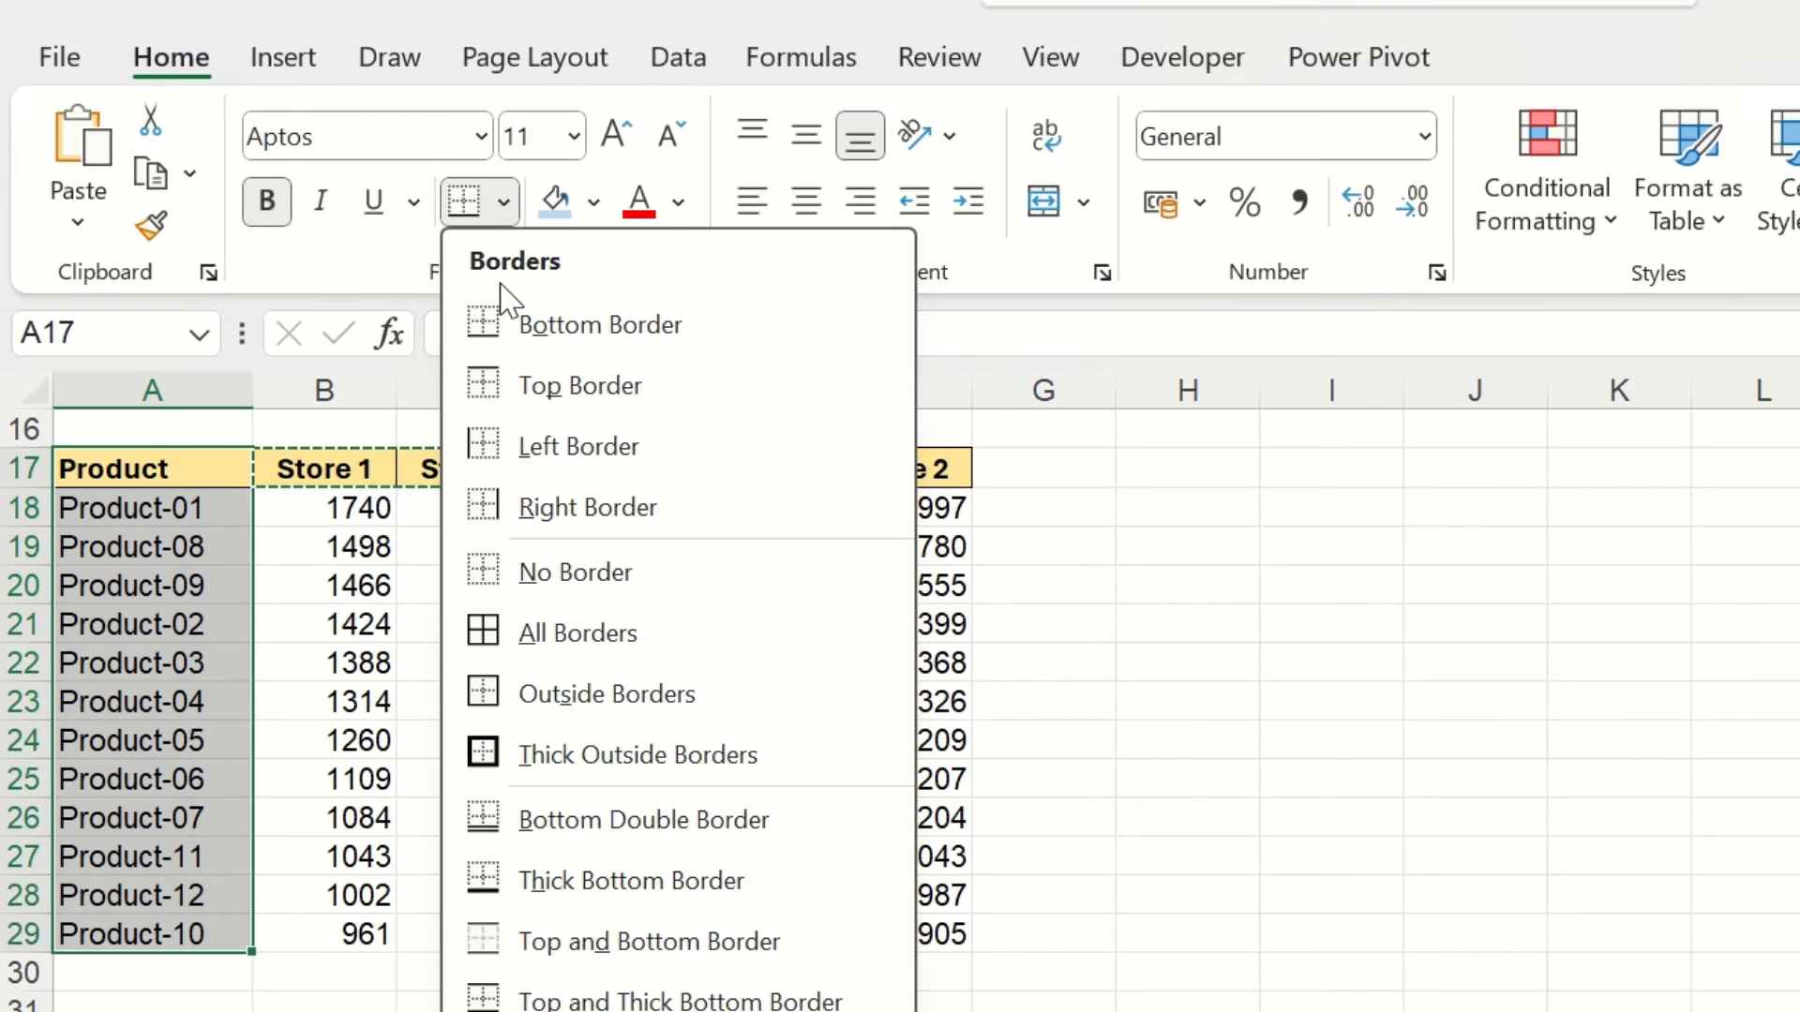
{"action": "left_click", "coordinate": [525, 632]}
{"action": "left_click_drag", "start_coordinate": [740, 469], "coordinate": [906, 934]}
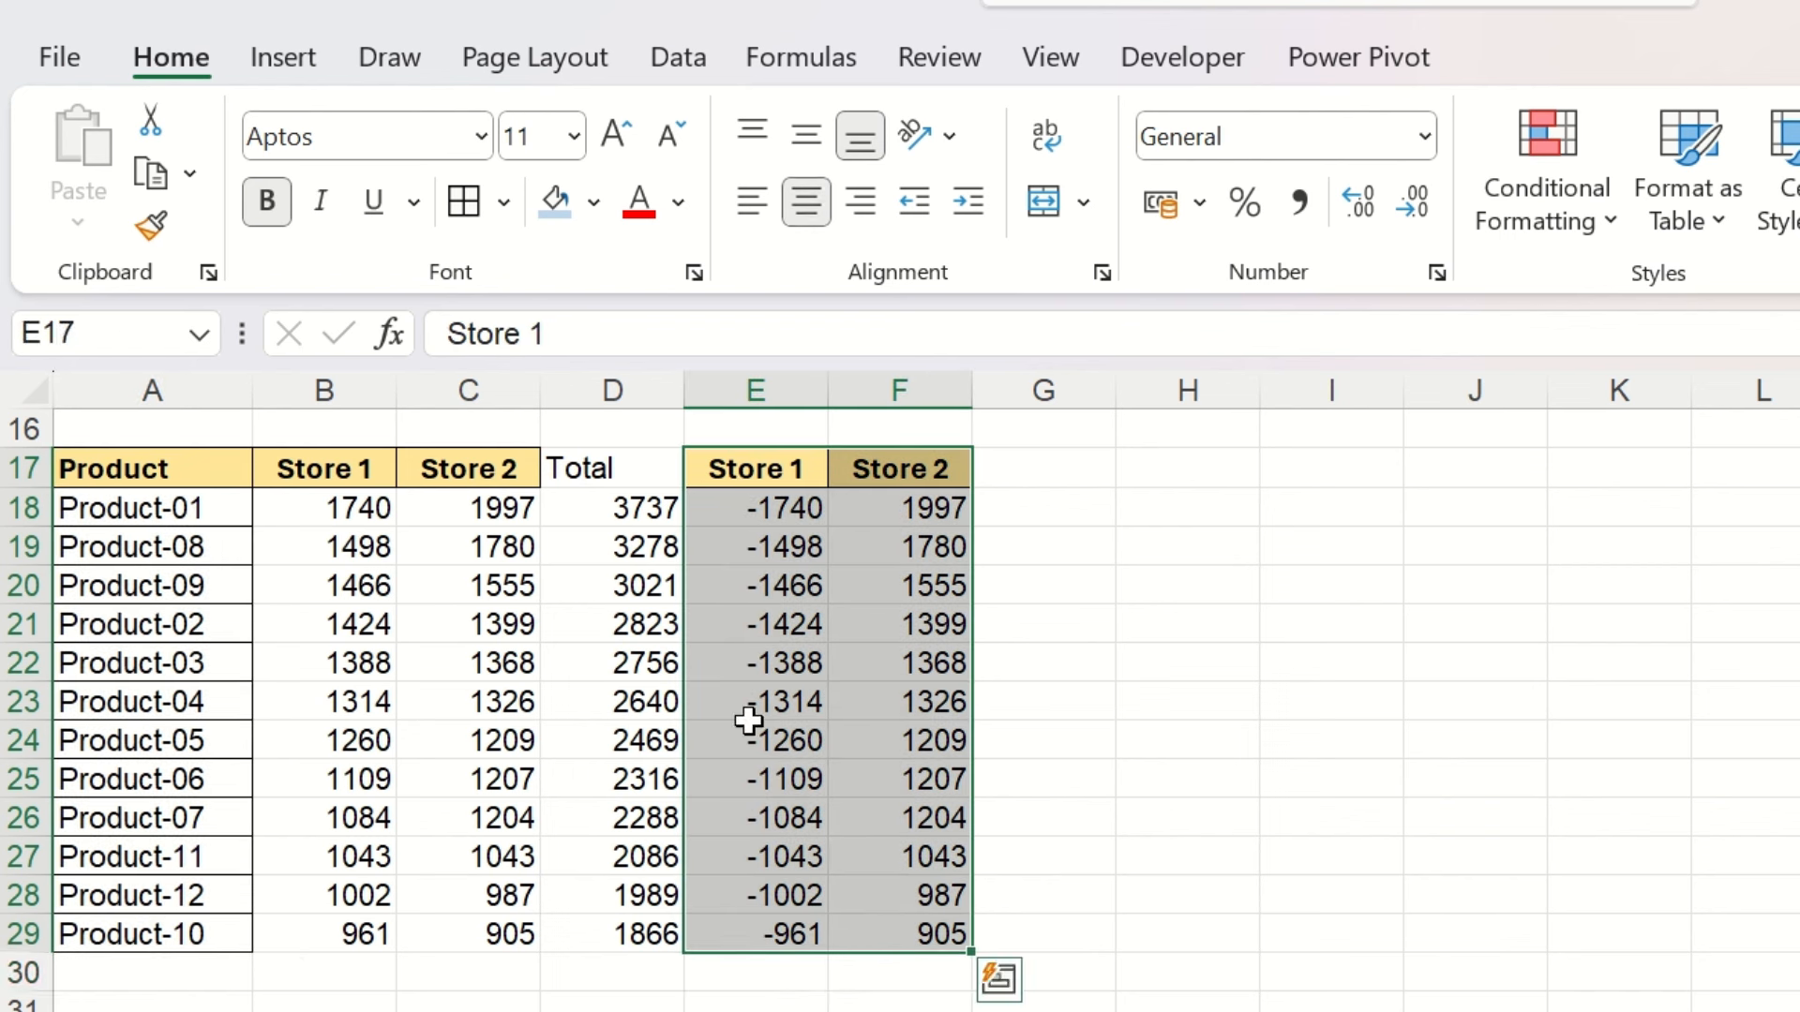
{"action": "left_click", "coordinate": [464, 201]}
Insert a 2-D clustered bar chart from A17:A29 and E17:F29, and enlarge it beside the table from column G to column O
{"action": "left_click_drag", "start_coordinate": [141, 469], "coordinate": [164, 937]}
{"action": "left_click_drag", "start_coordinate": [771, 472], "coordinate": [875, 928]}
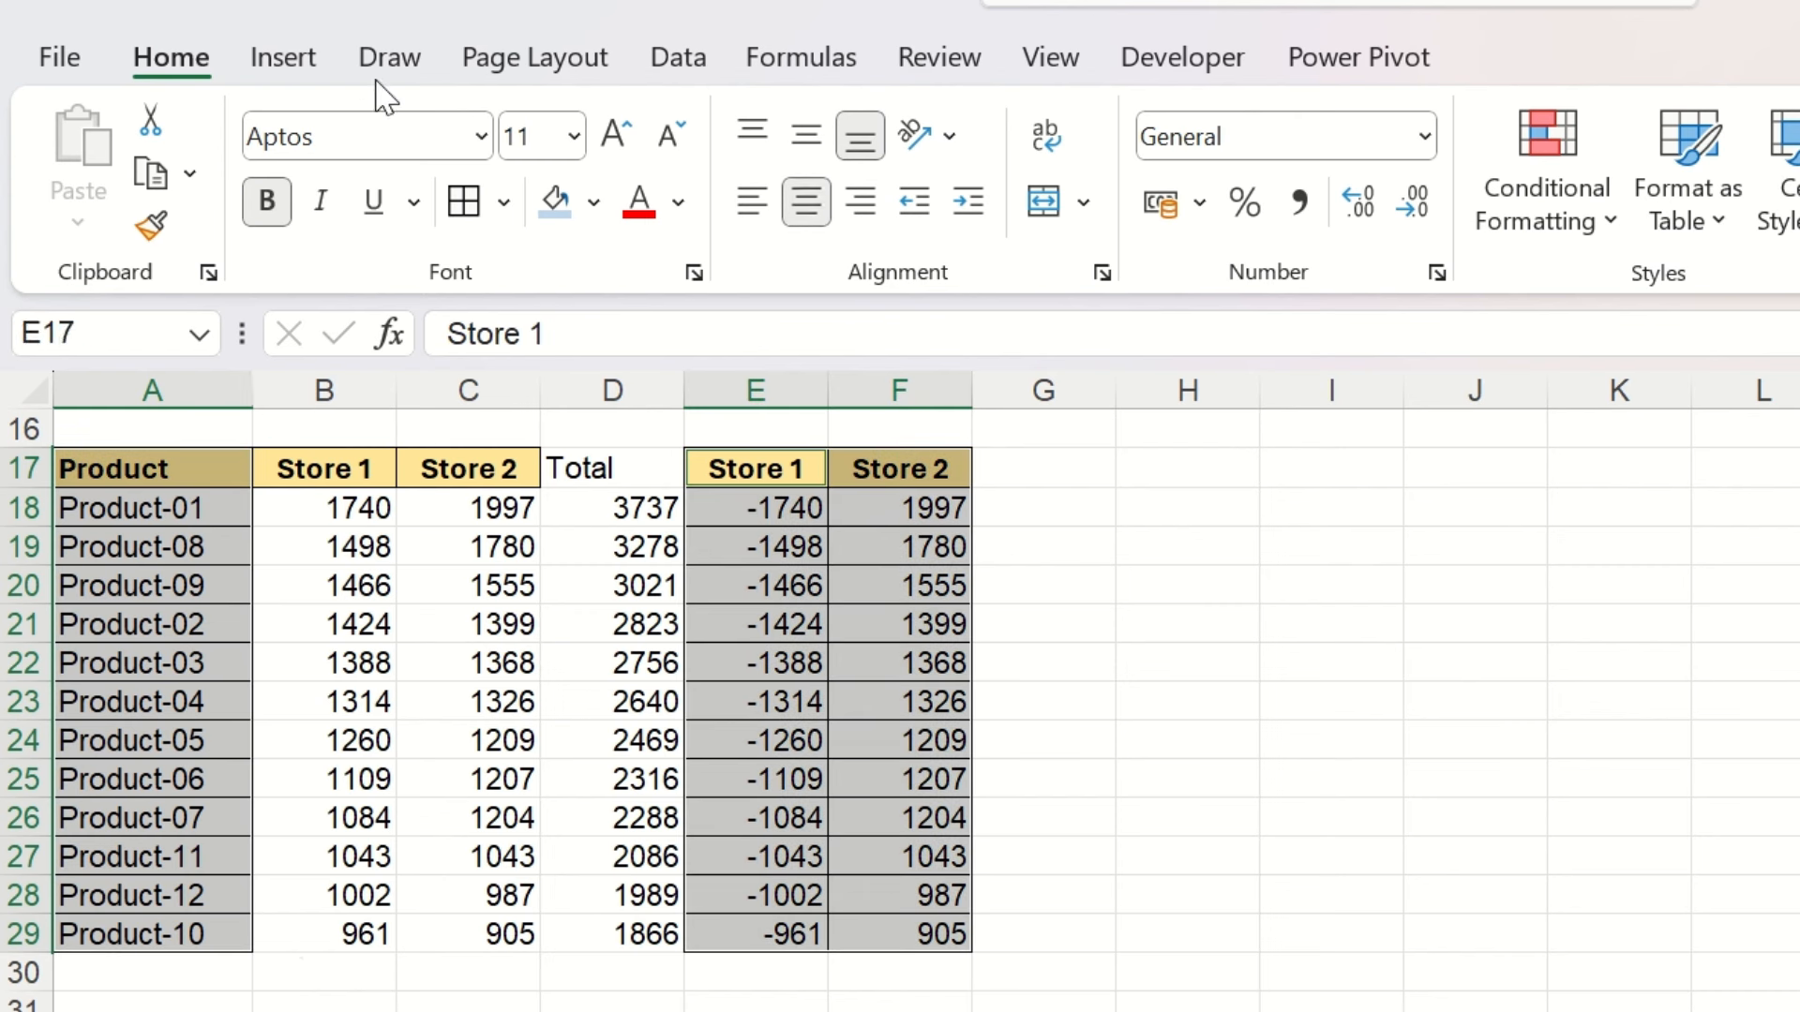
{"action": "left_click", "coordinate": [287, 68]}
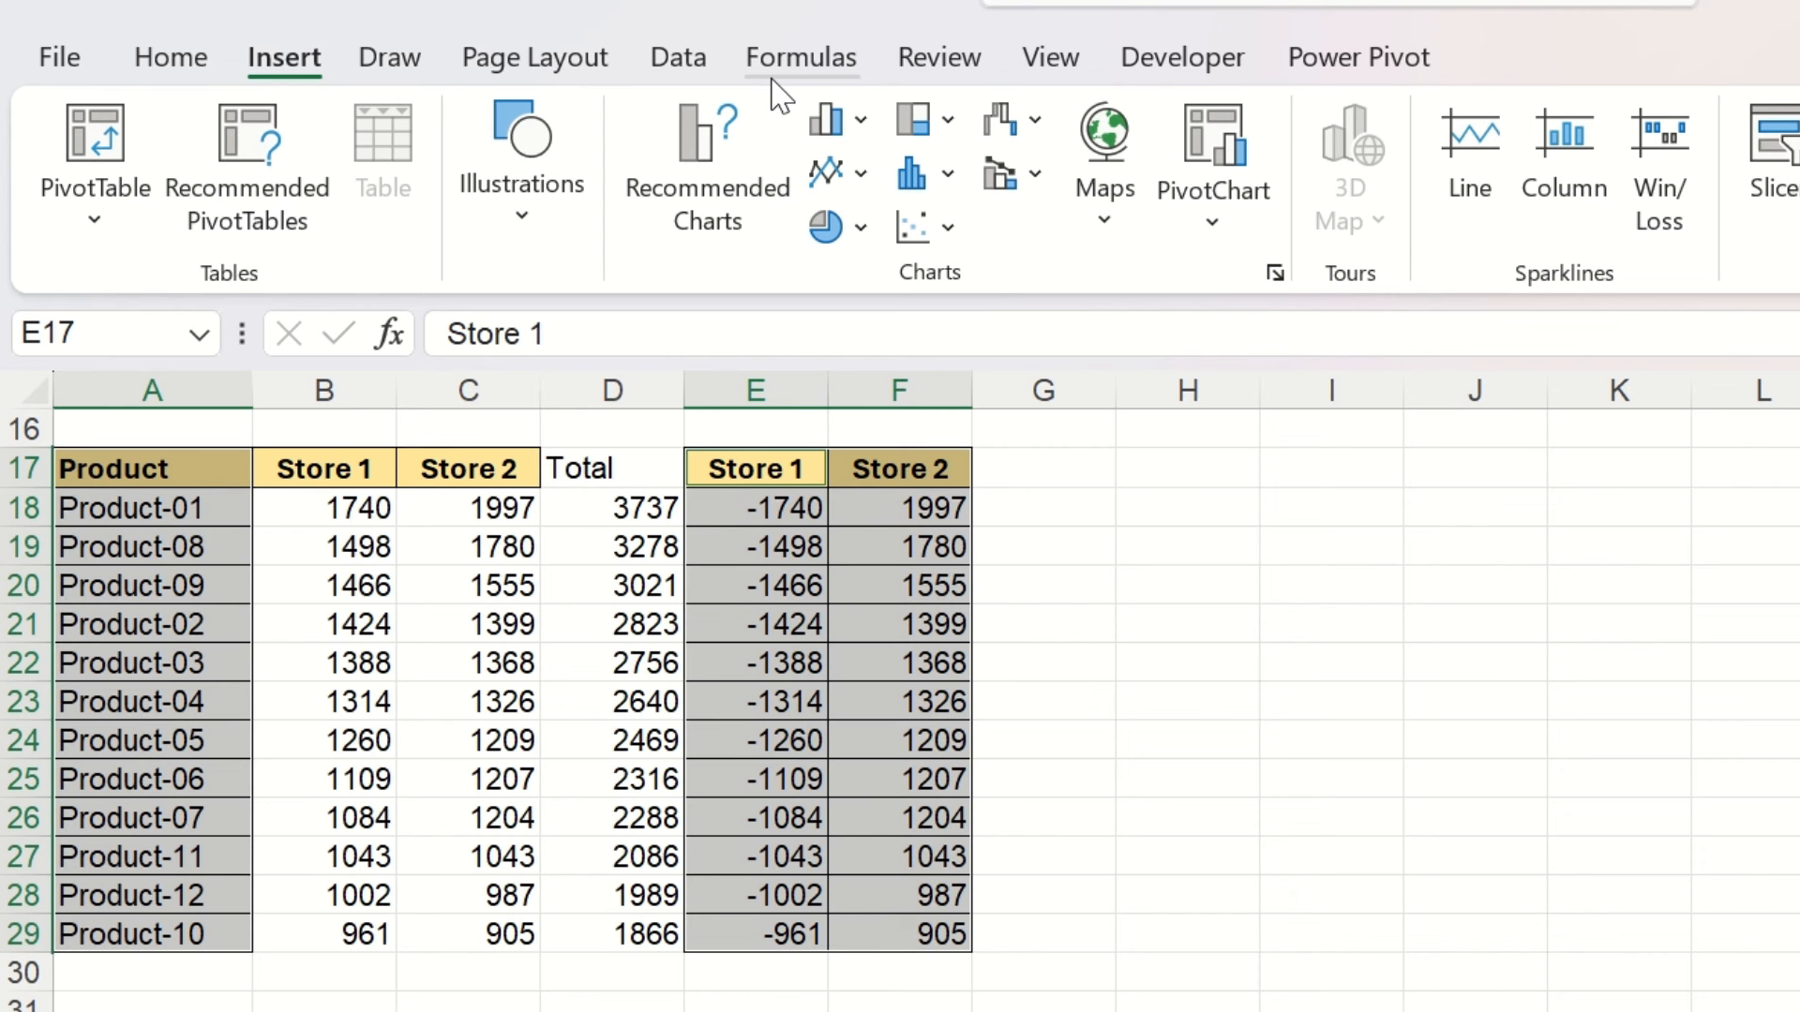
{"action": "left_click", "coordinate": [830, 119]}
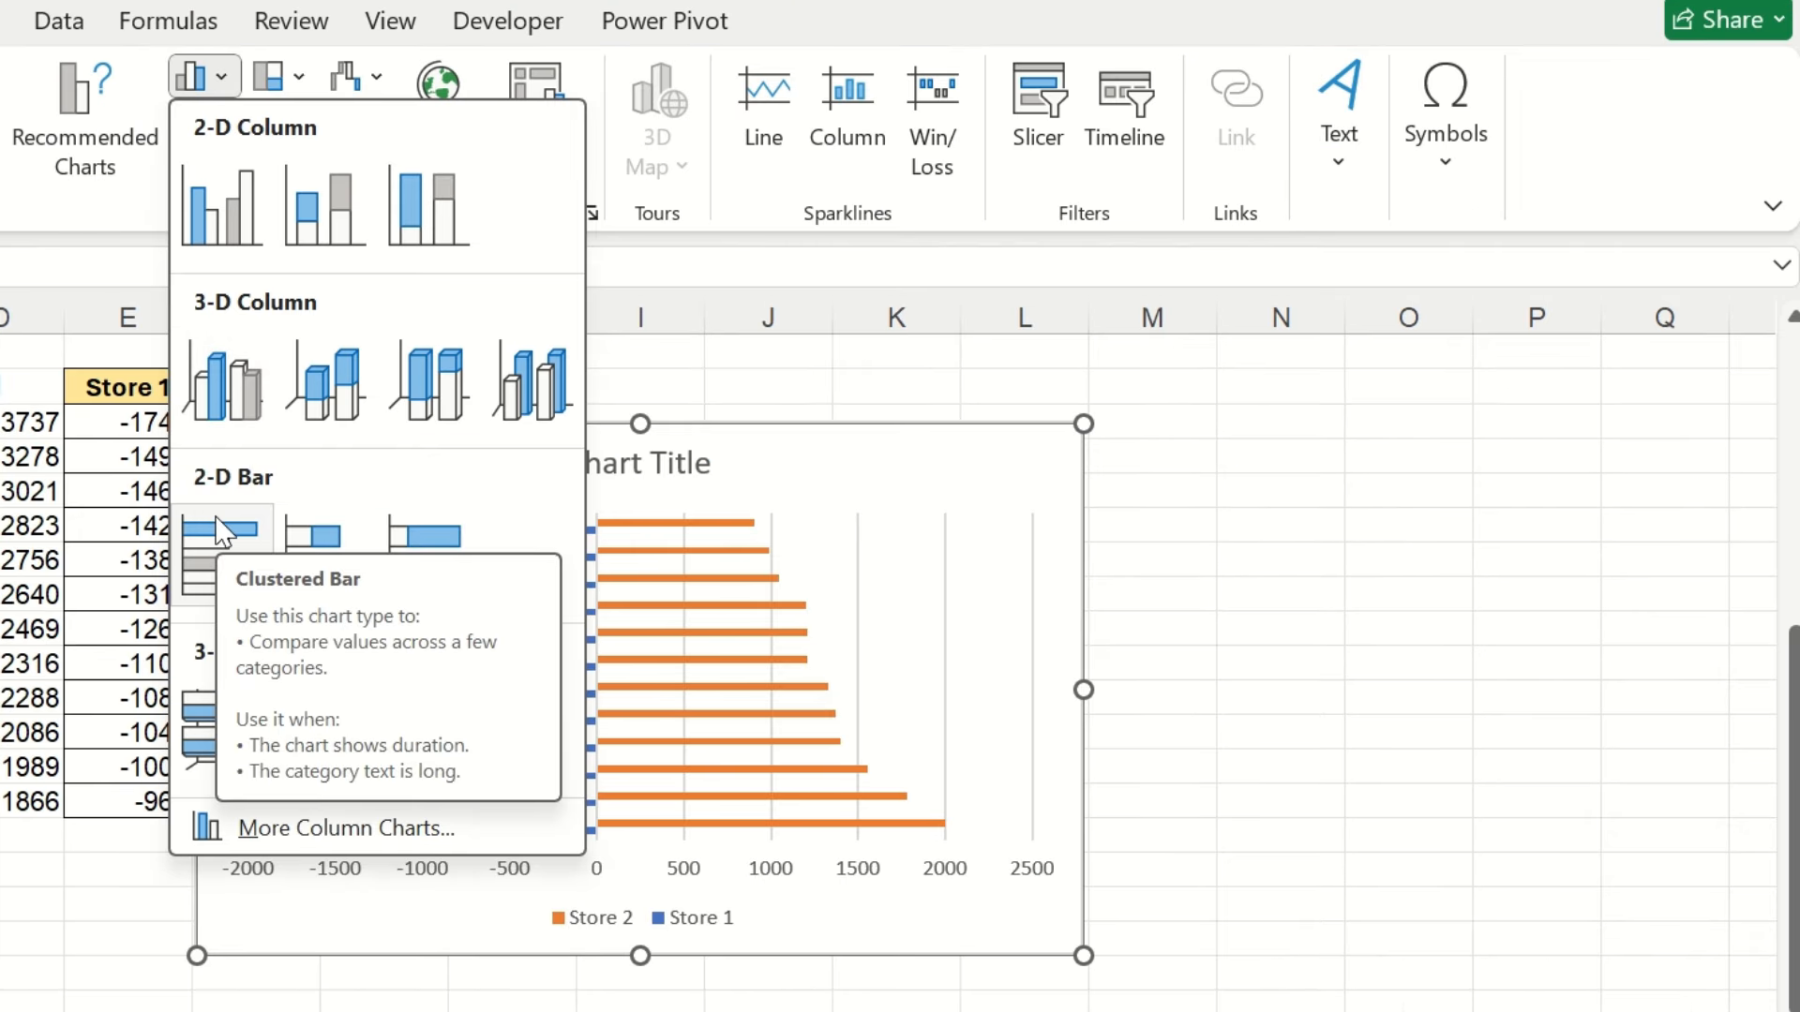
{"action": "left_click", "coordinate": [222, 530]}
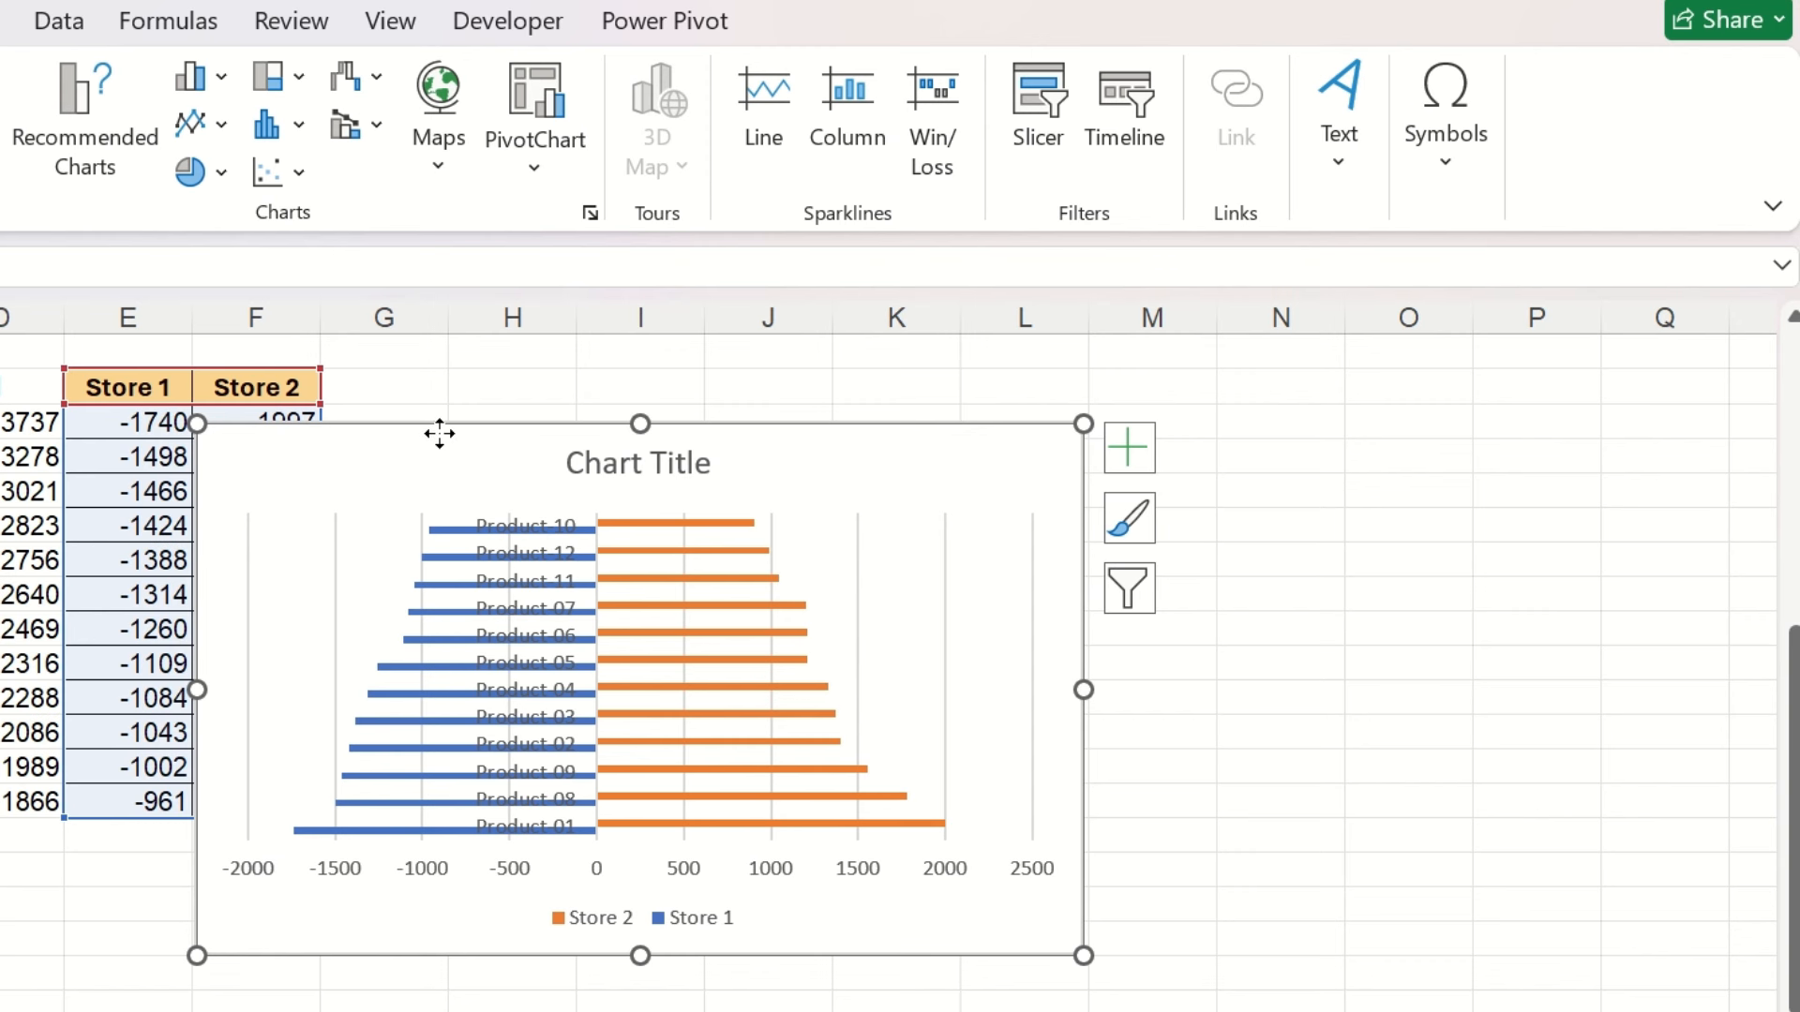
{"action": "left_click_drag", "start_coordinate": [439, 433], "coordinate": [635, 362]}
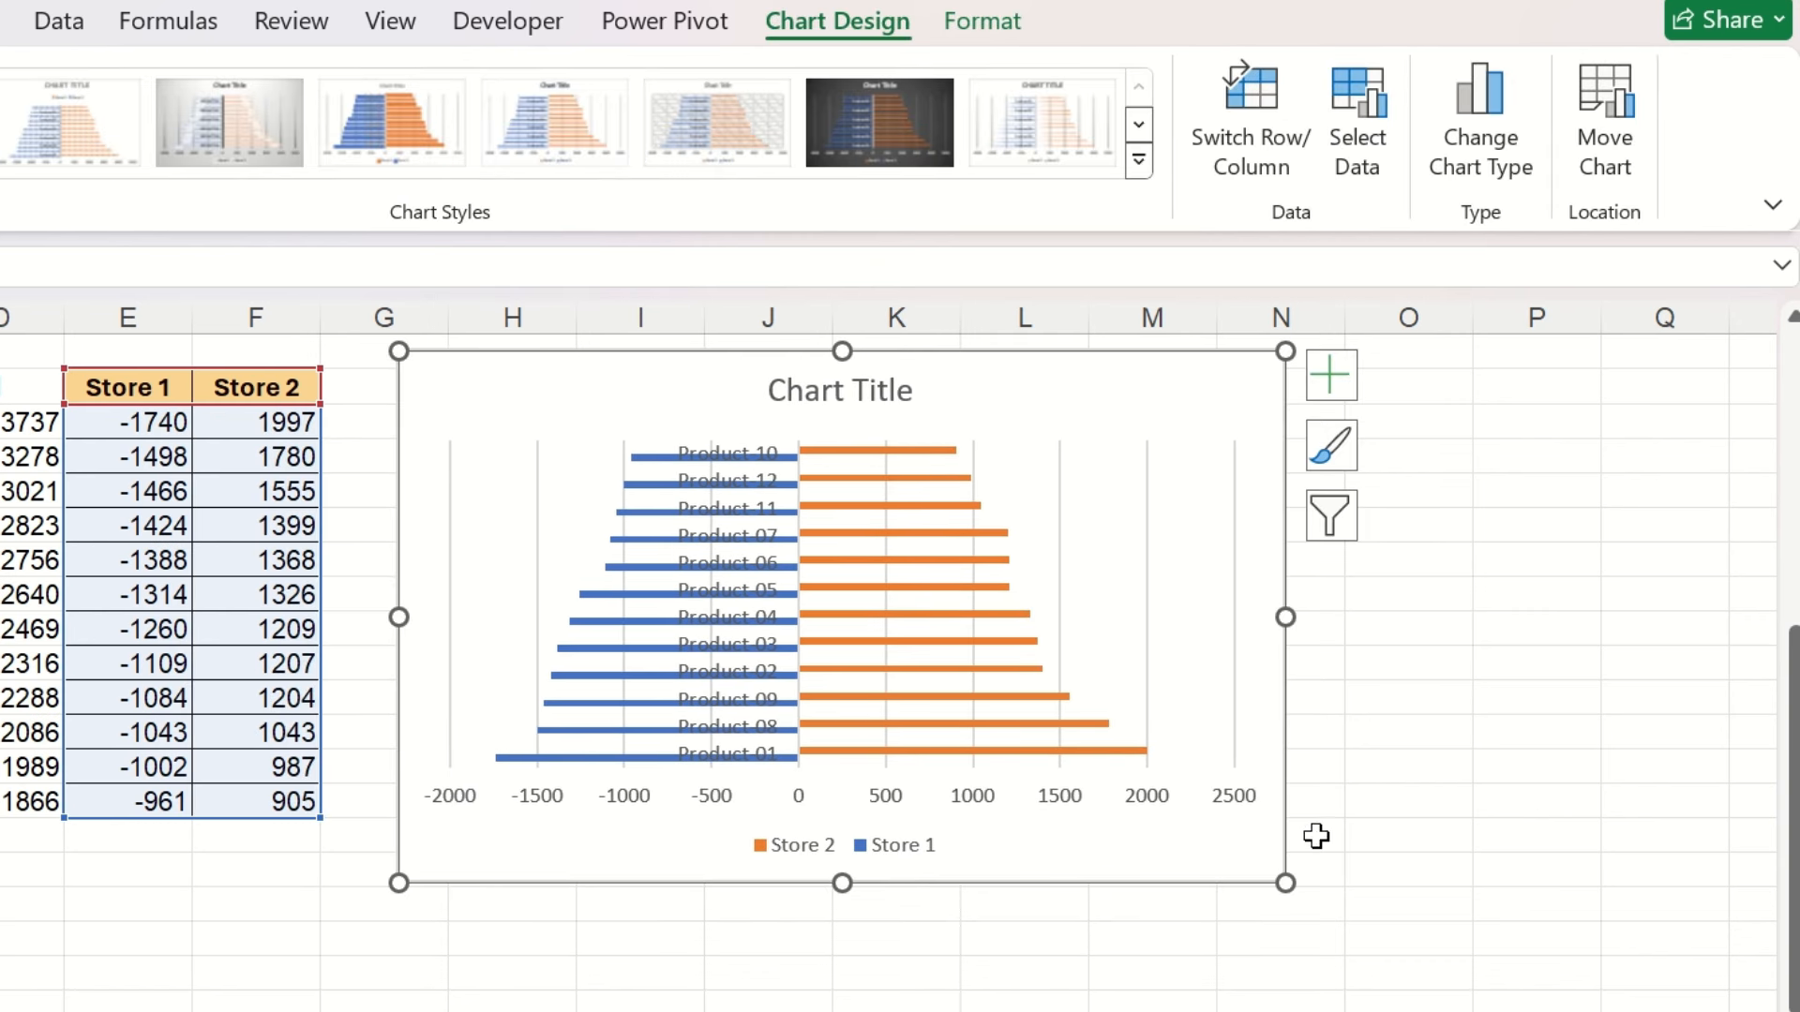
{"action": "left_click_drag", "start_coordinate": [1283, 880], "coordinate": [1507, 1005]}
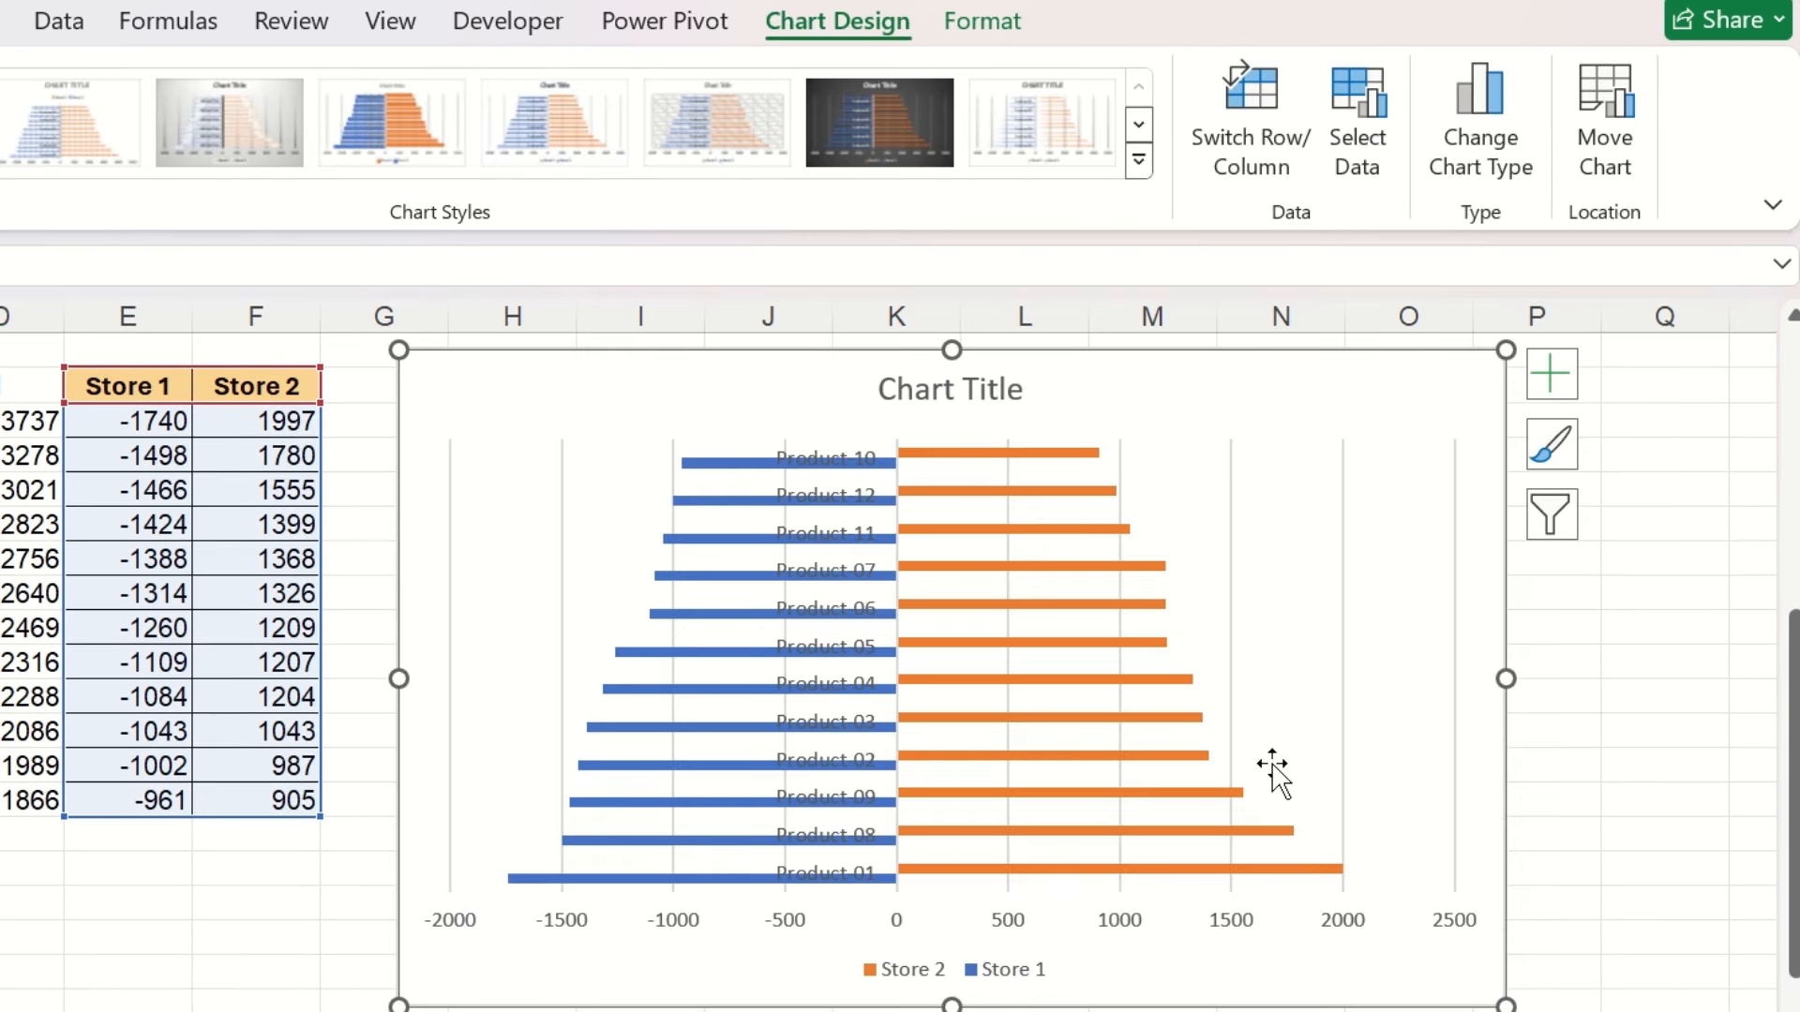
Remove the gridlines and the chart title from the bar chart
{"action": "left_click", "coordinate": [1551, 375]}
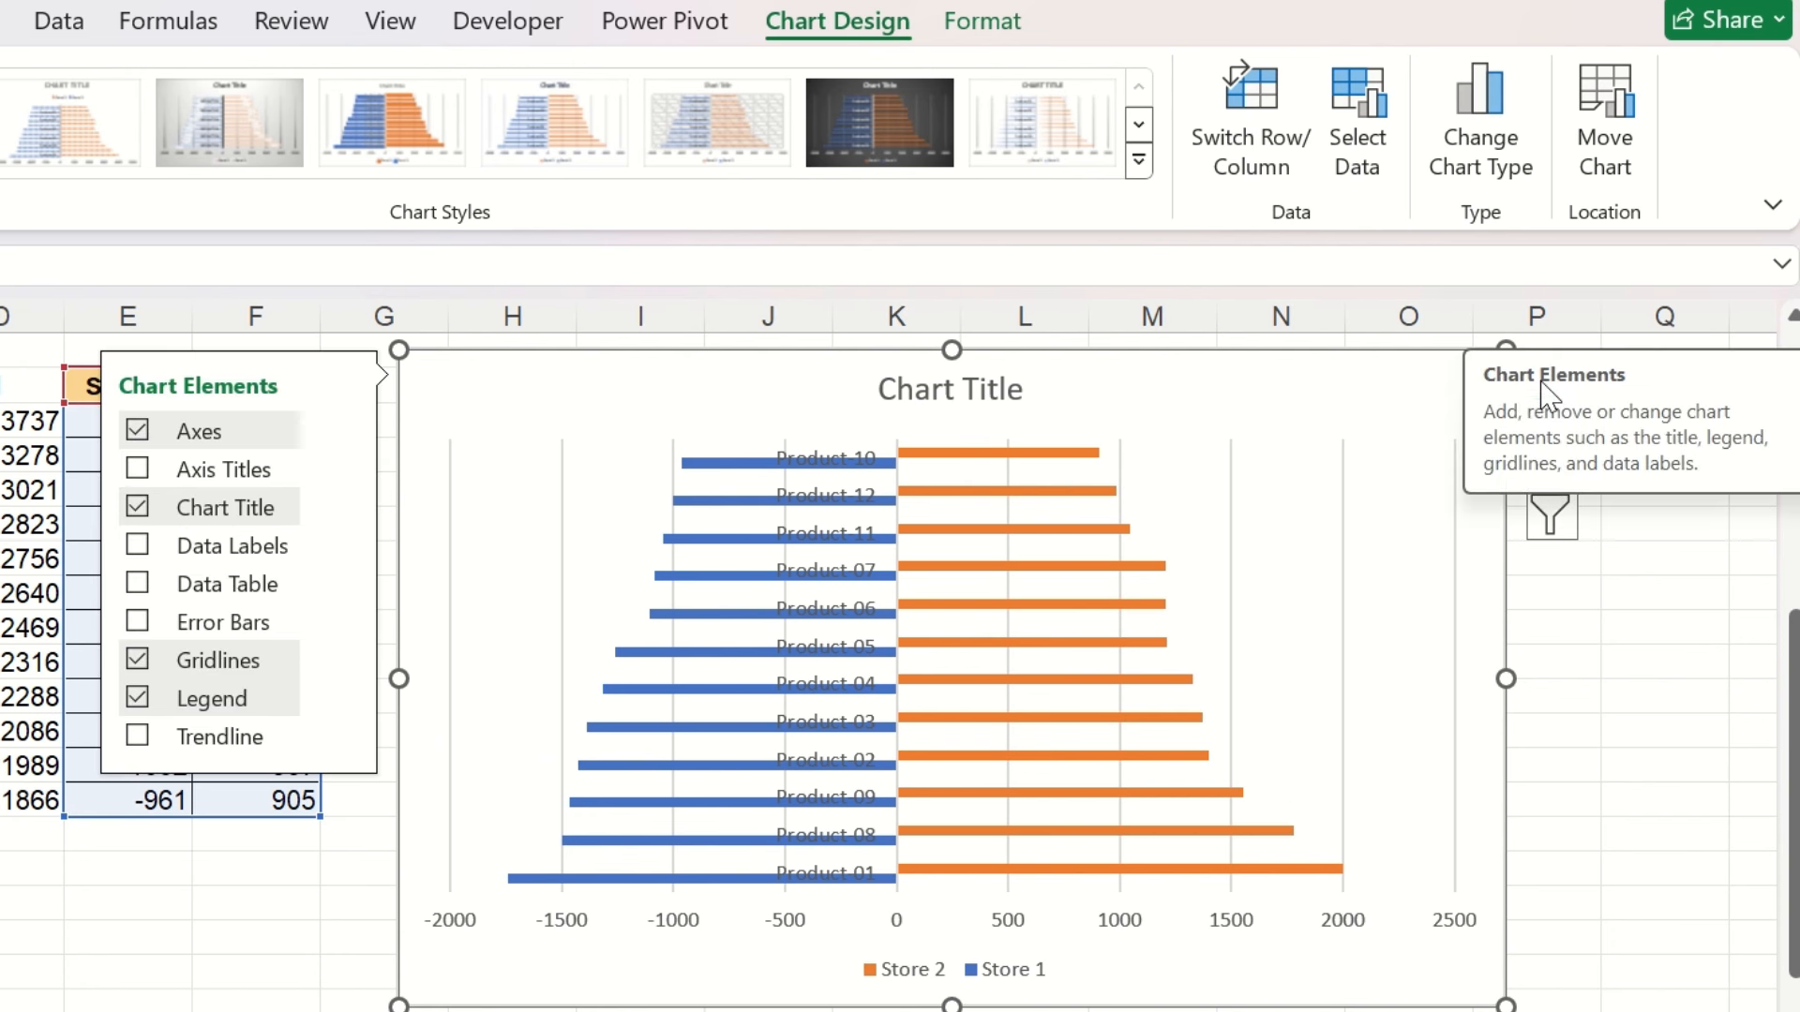
{"action": "left_click", "coordinate": [138, 661]}
{"action": "left_click", "coordinate": [138, 508]}
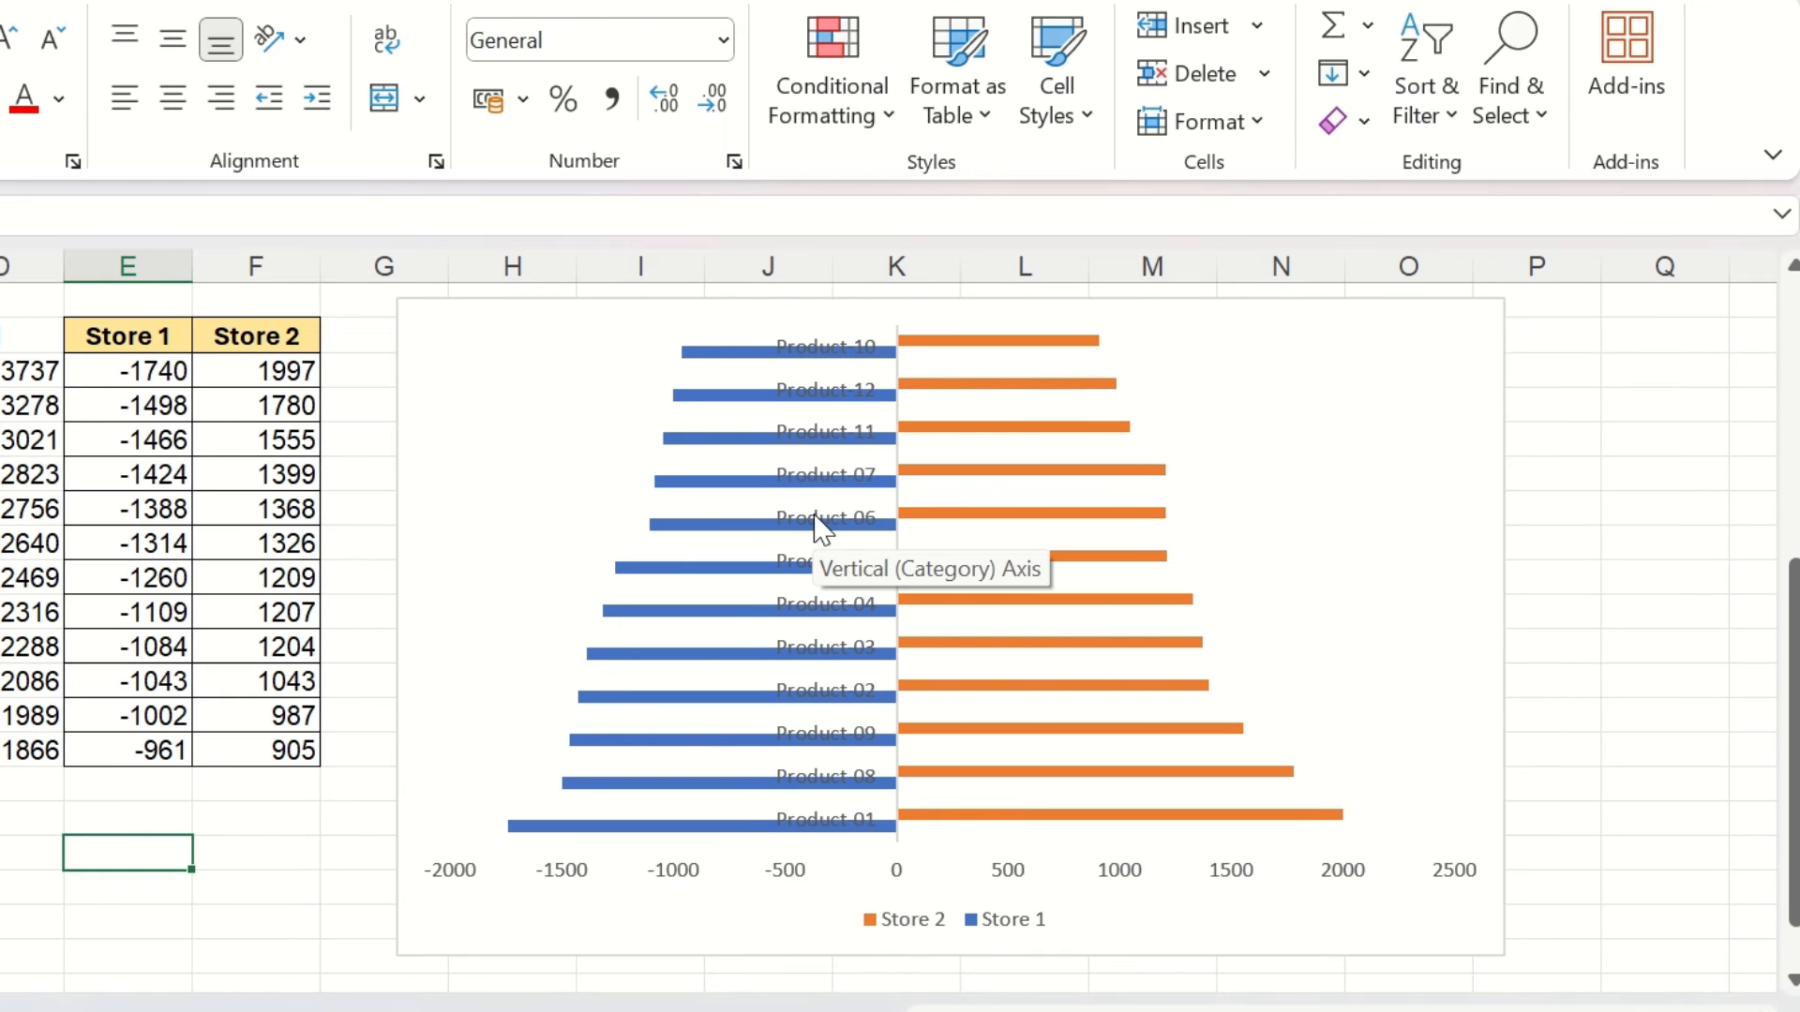
Set the vertical category axis label position to Low and show its categories in reverse order
{"action": "left_click", "coordinate": [821, 529]}
{"action": "right_click", "coordinate": [821, 530]}
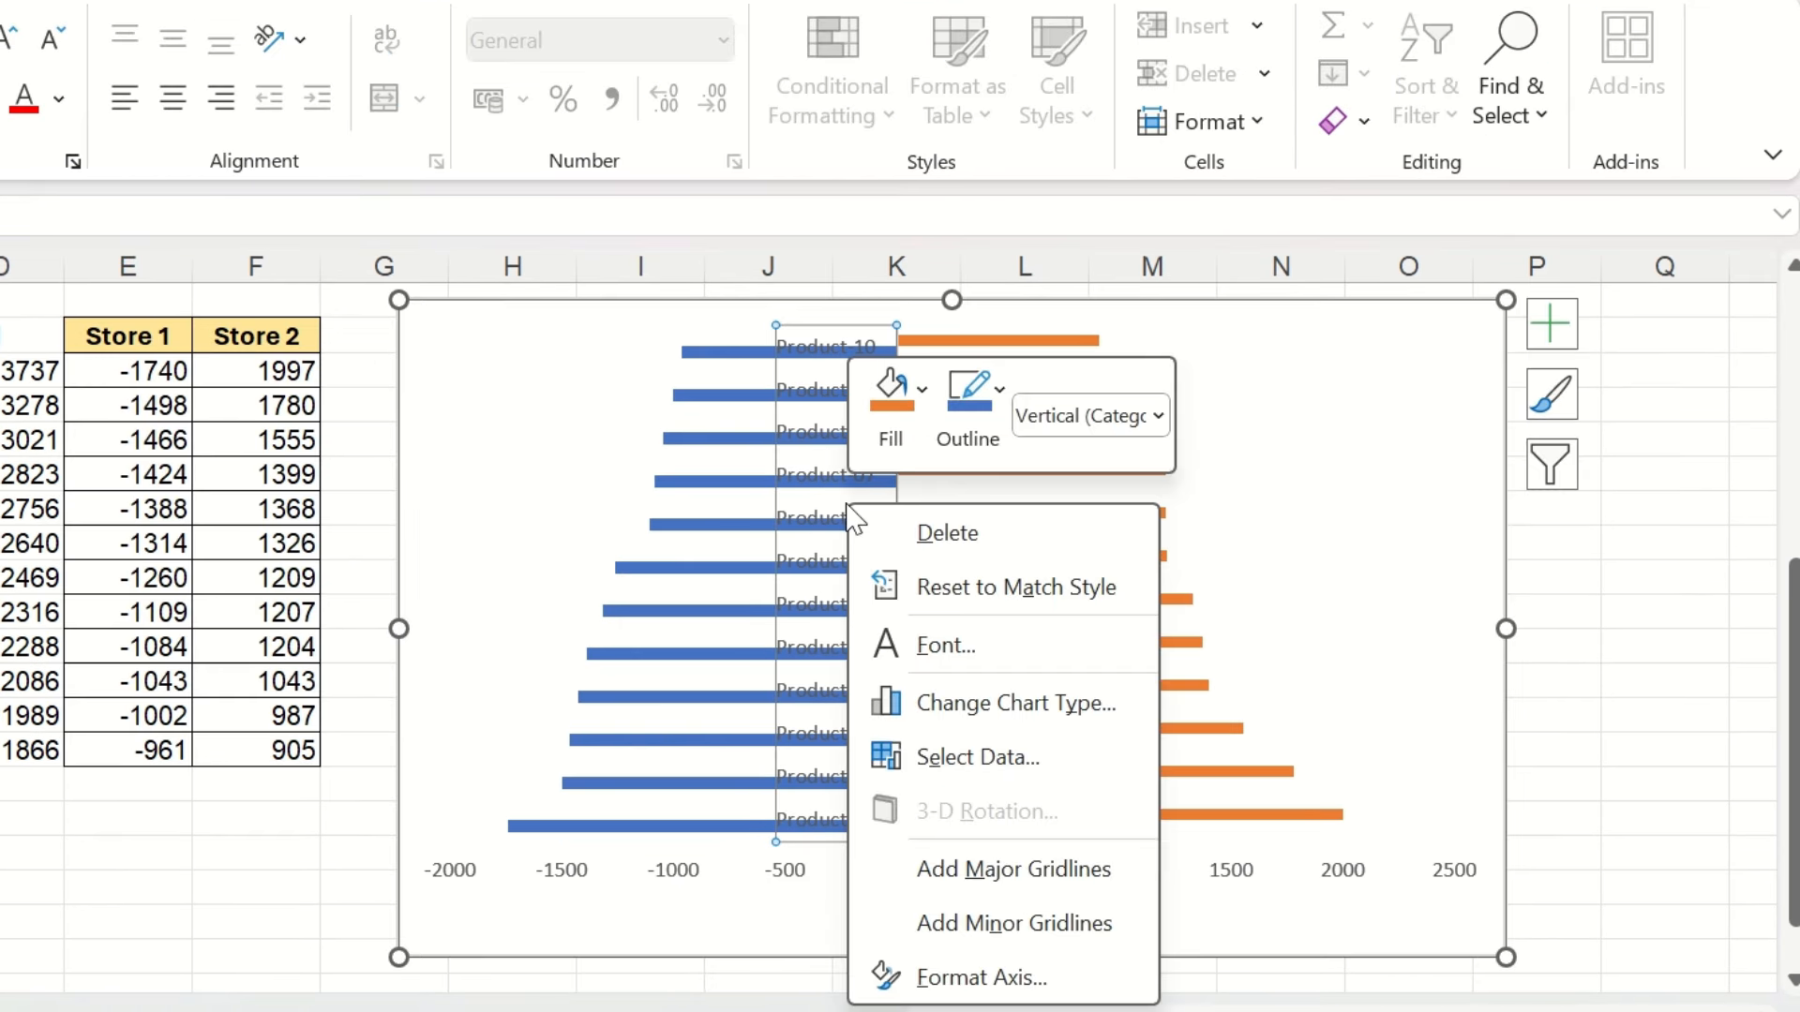
{"action": "left_click", "coordinate": [987, 978]}
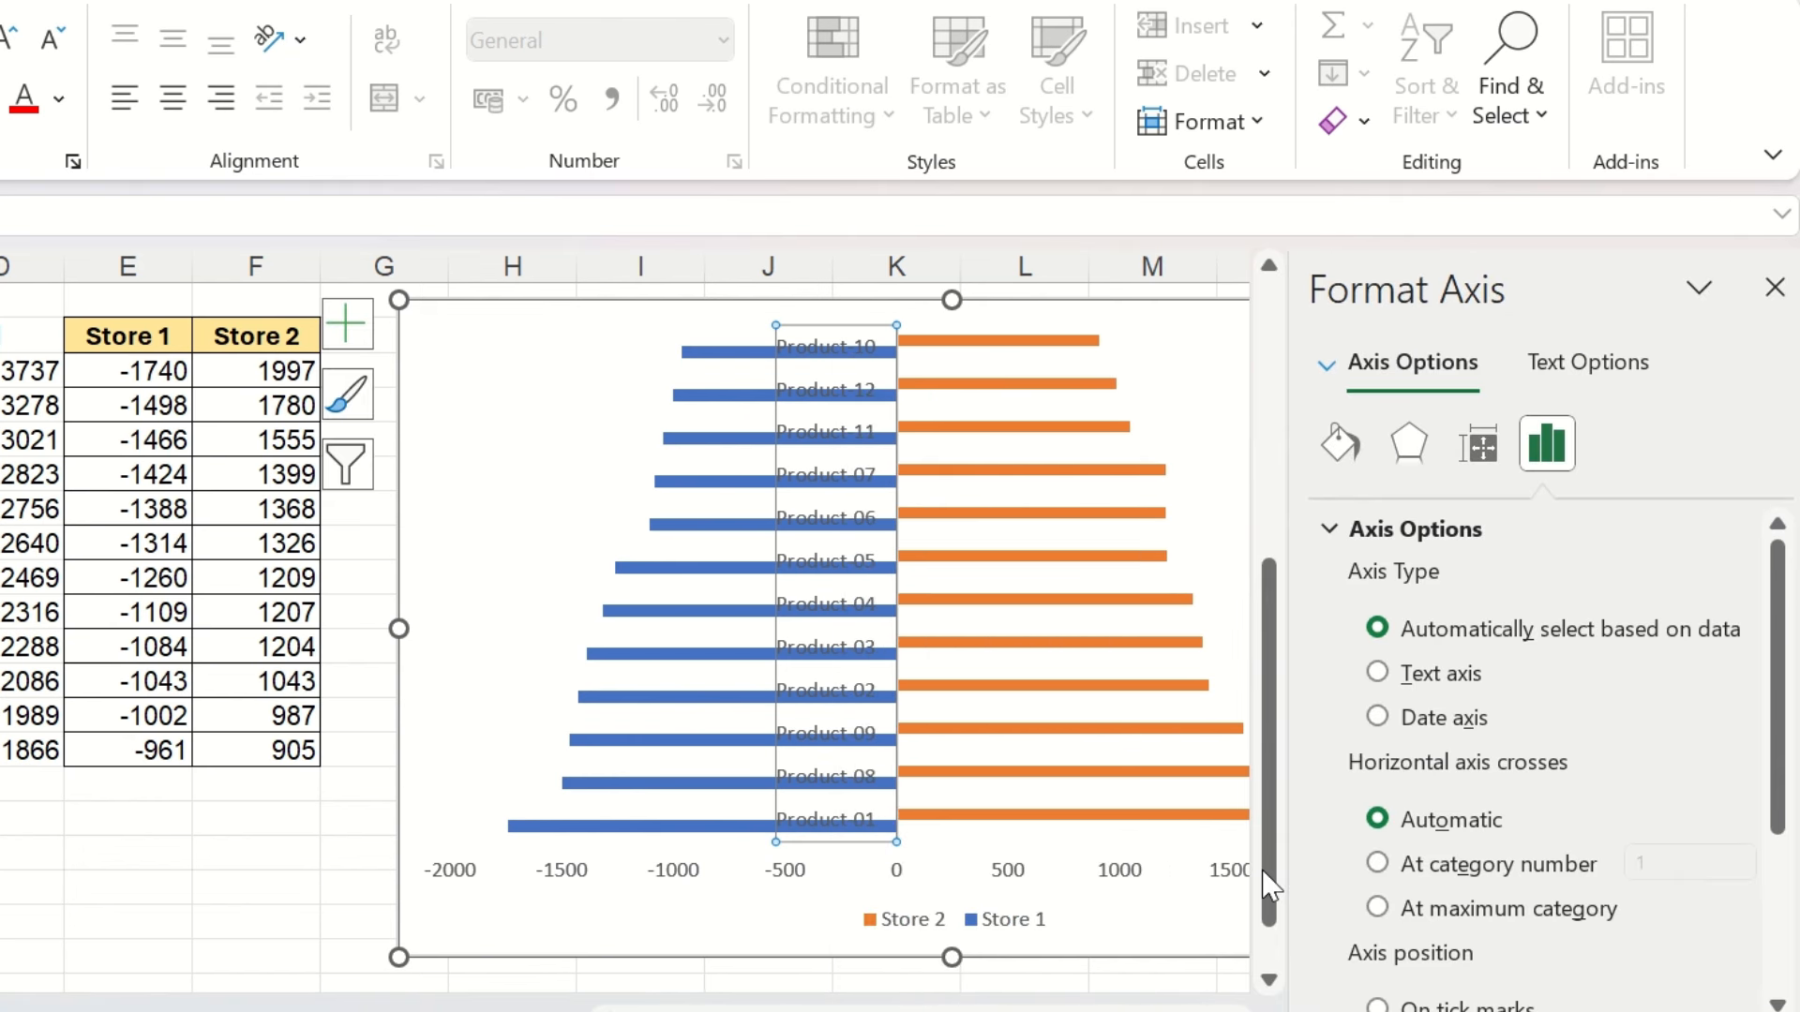
{"action": "scroll", "coordinate": [1526, 534], "scroll_direction": "down", "scroll_amount": 3}
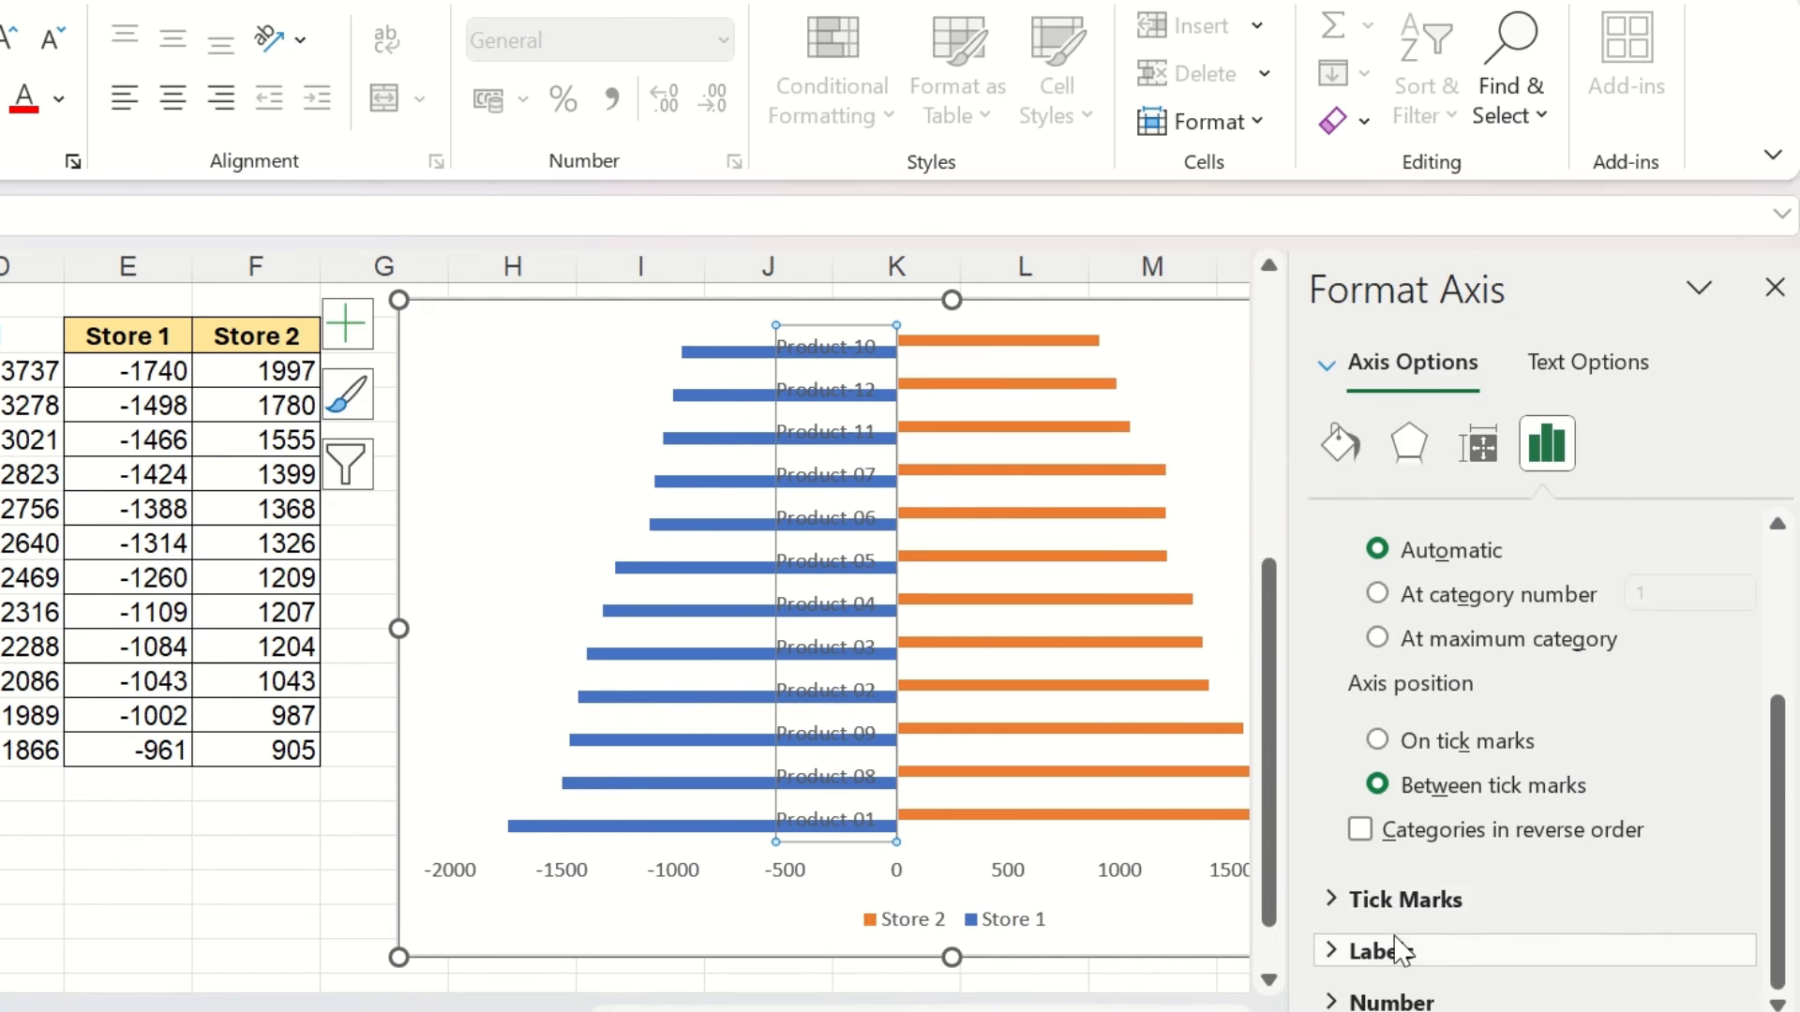
{"action": "left_click", "coordinate": [1334, 952]}
{"action": "scroll", "coordinate": [1537, 796], "scroll_direction": "down", "scroll_amount": 3}
{"action": "left_click", "coordinate": [1741, 936]}
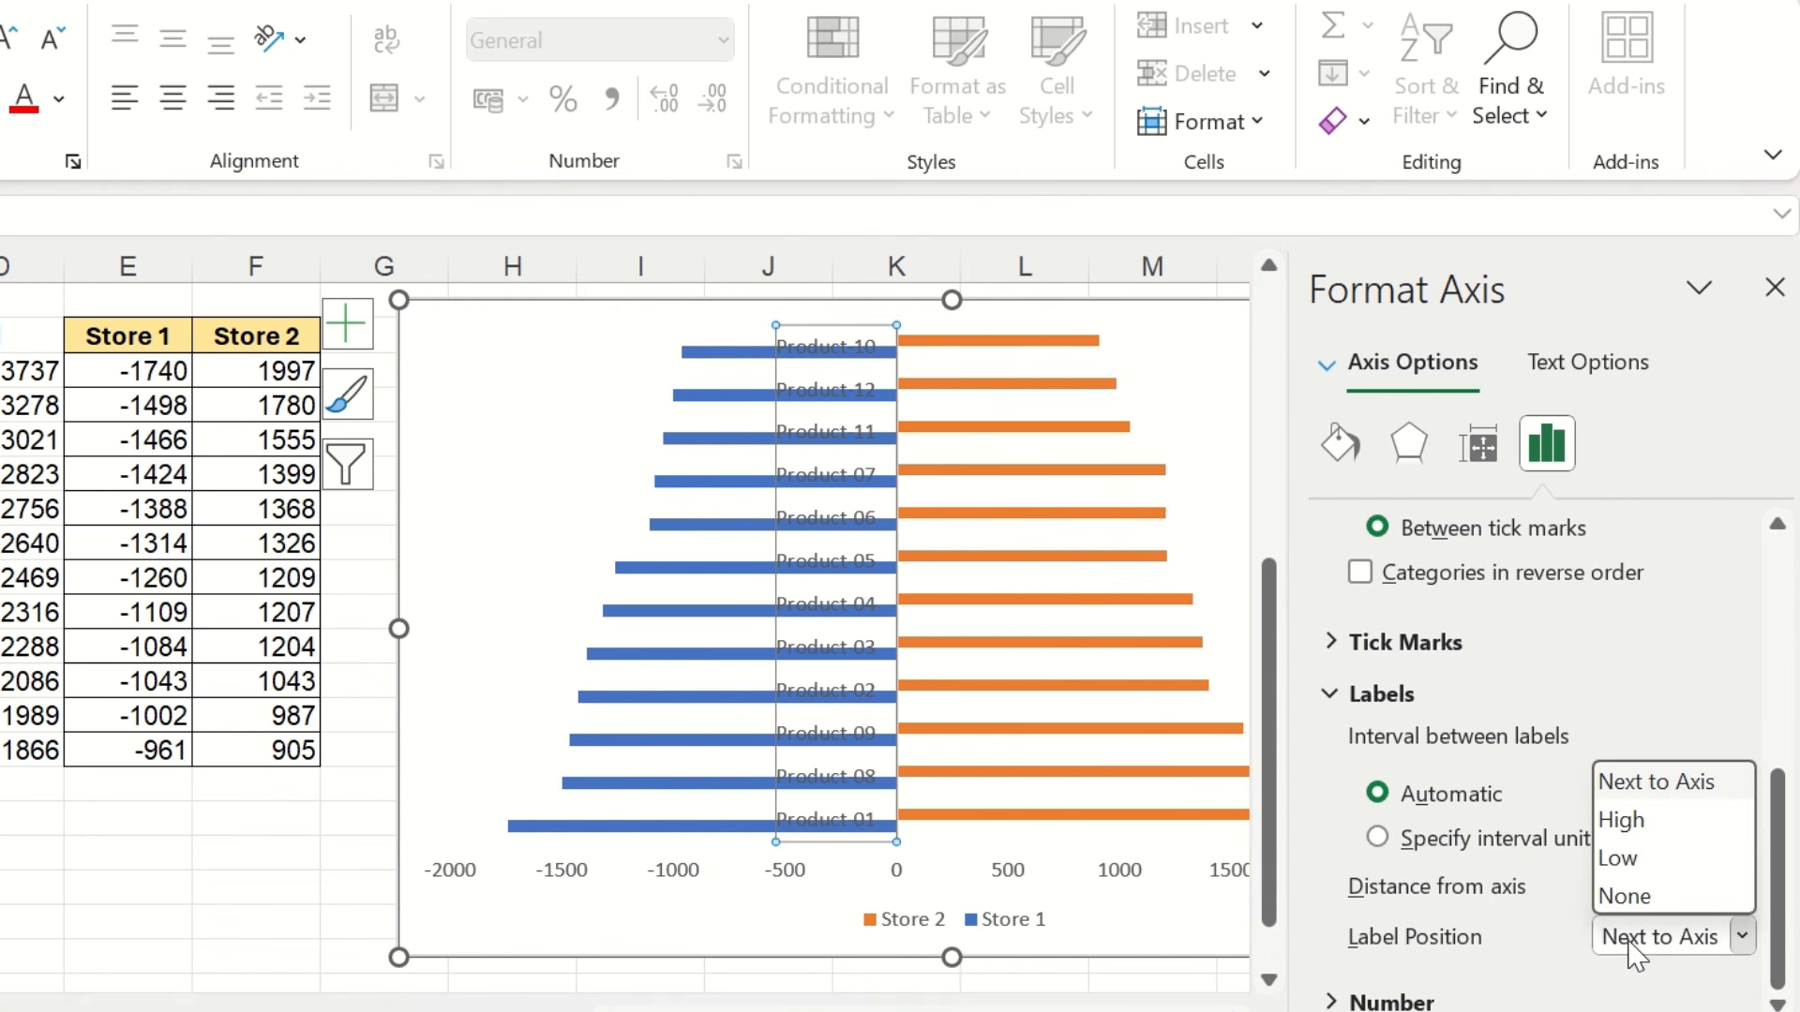
{"action": "left_click", "coordinate": [1655, 867]}
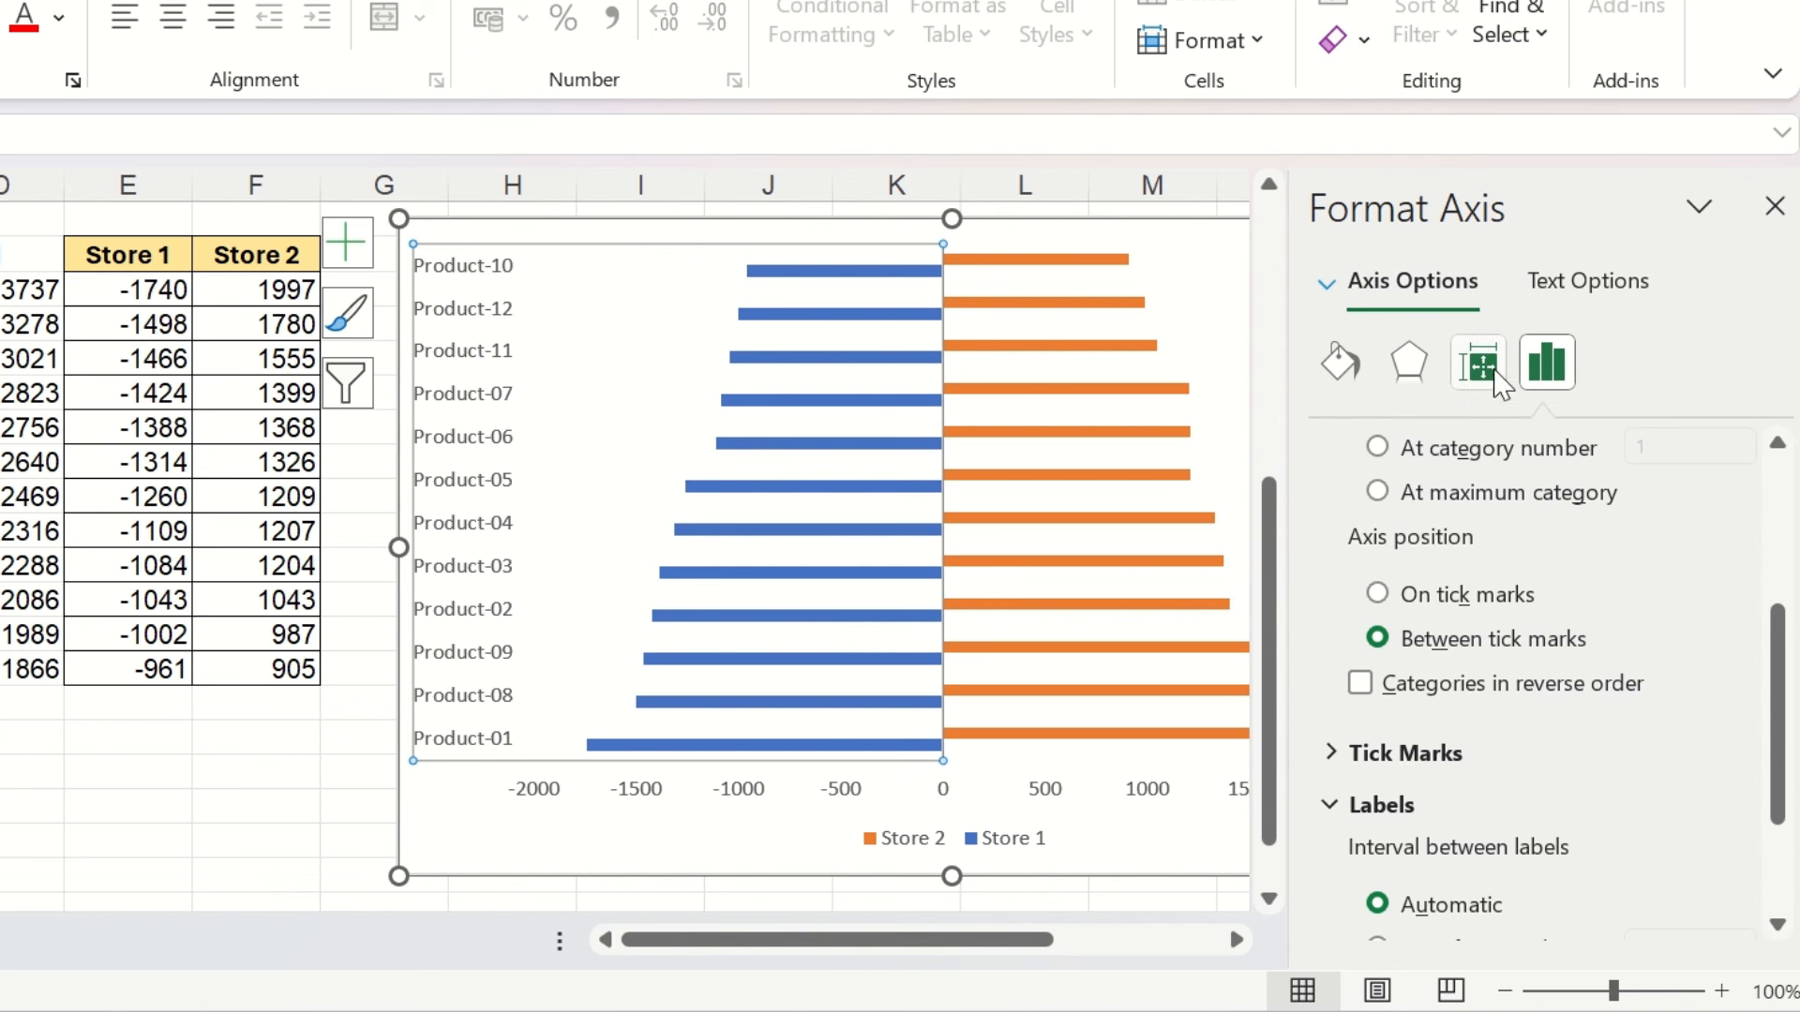
{"action": "scroll", "coordinate": [1434, 796], "scroll_direction": "up", "scroll_amount": 3}
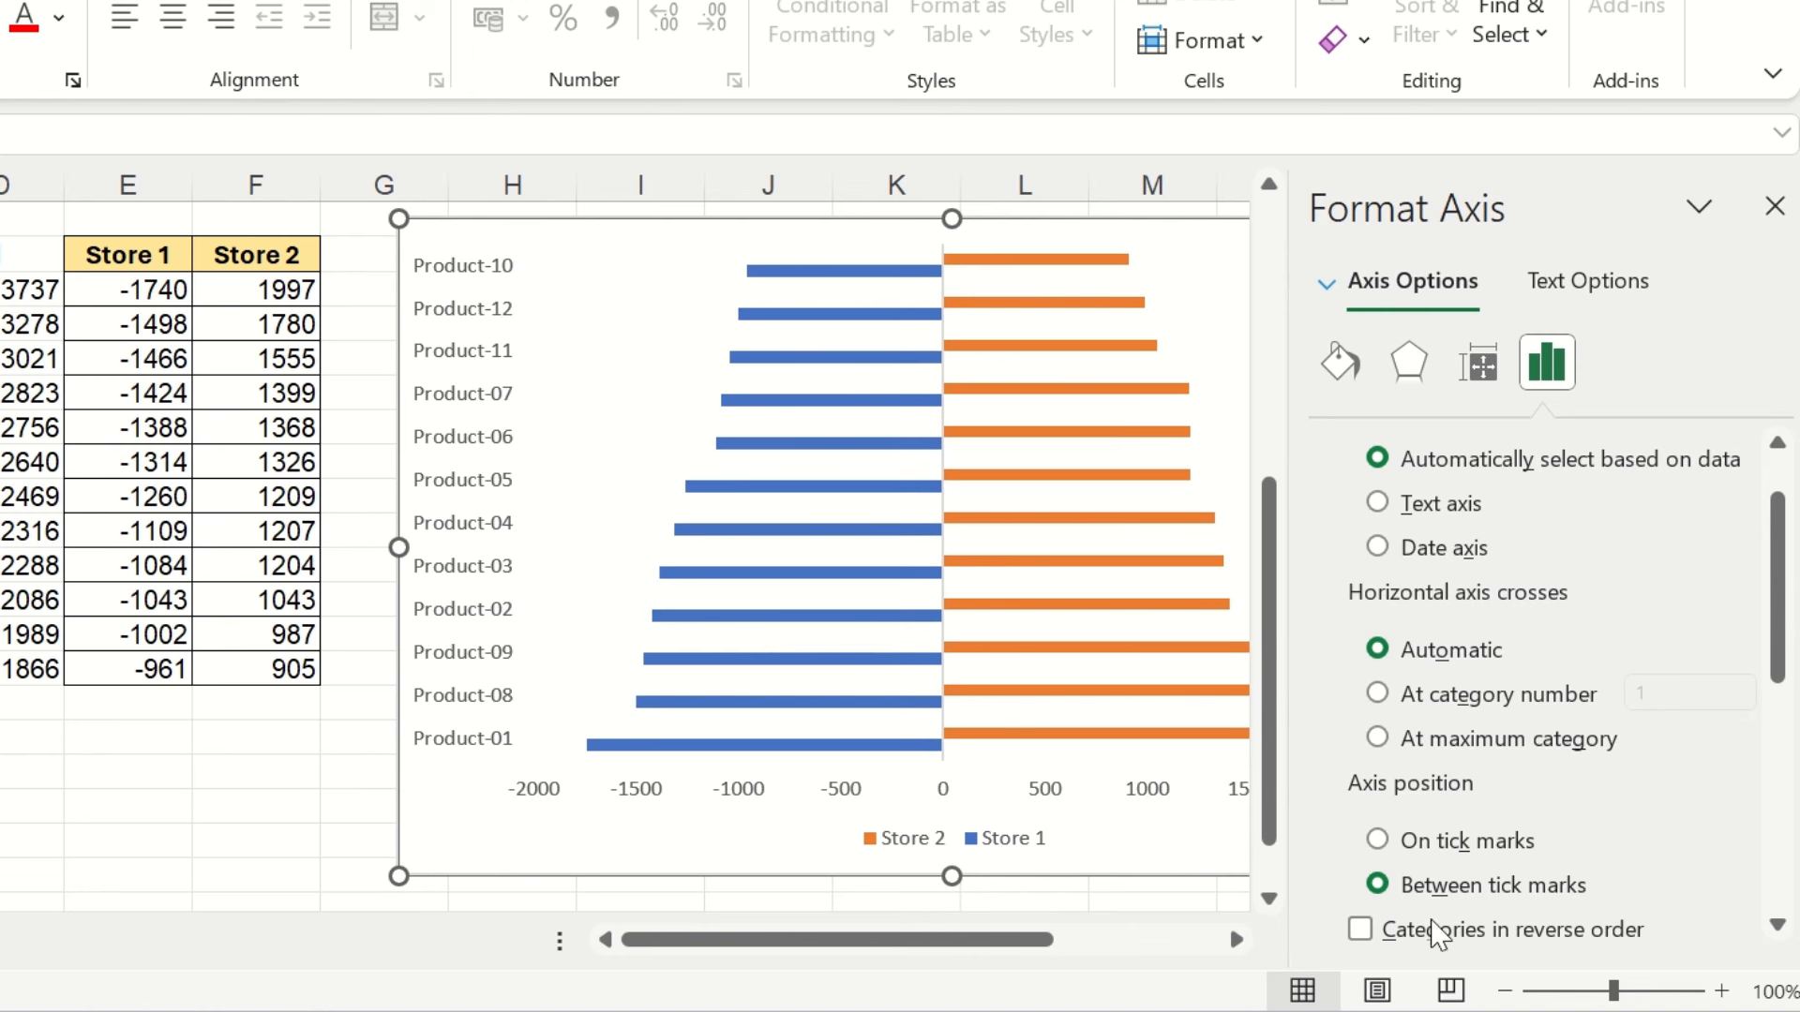
{"action": "left_click", "coordinate": [1382, 928]}
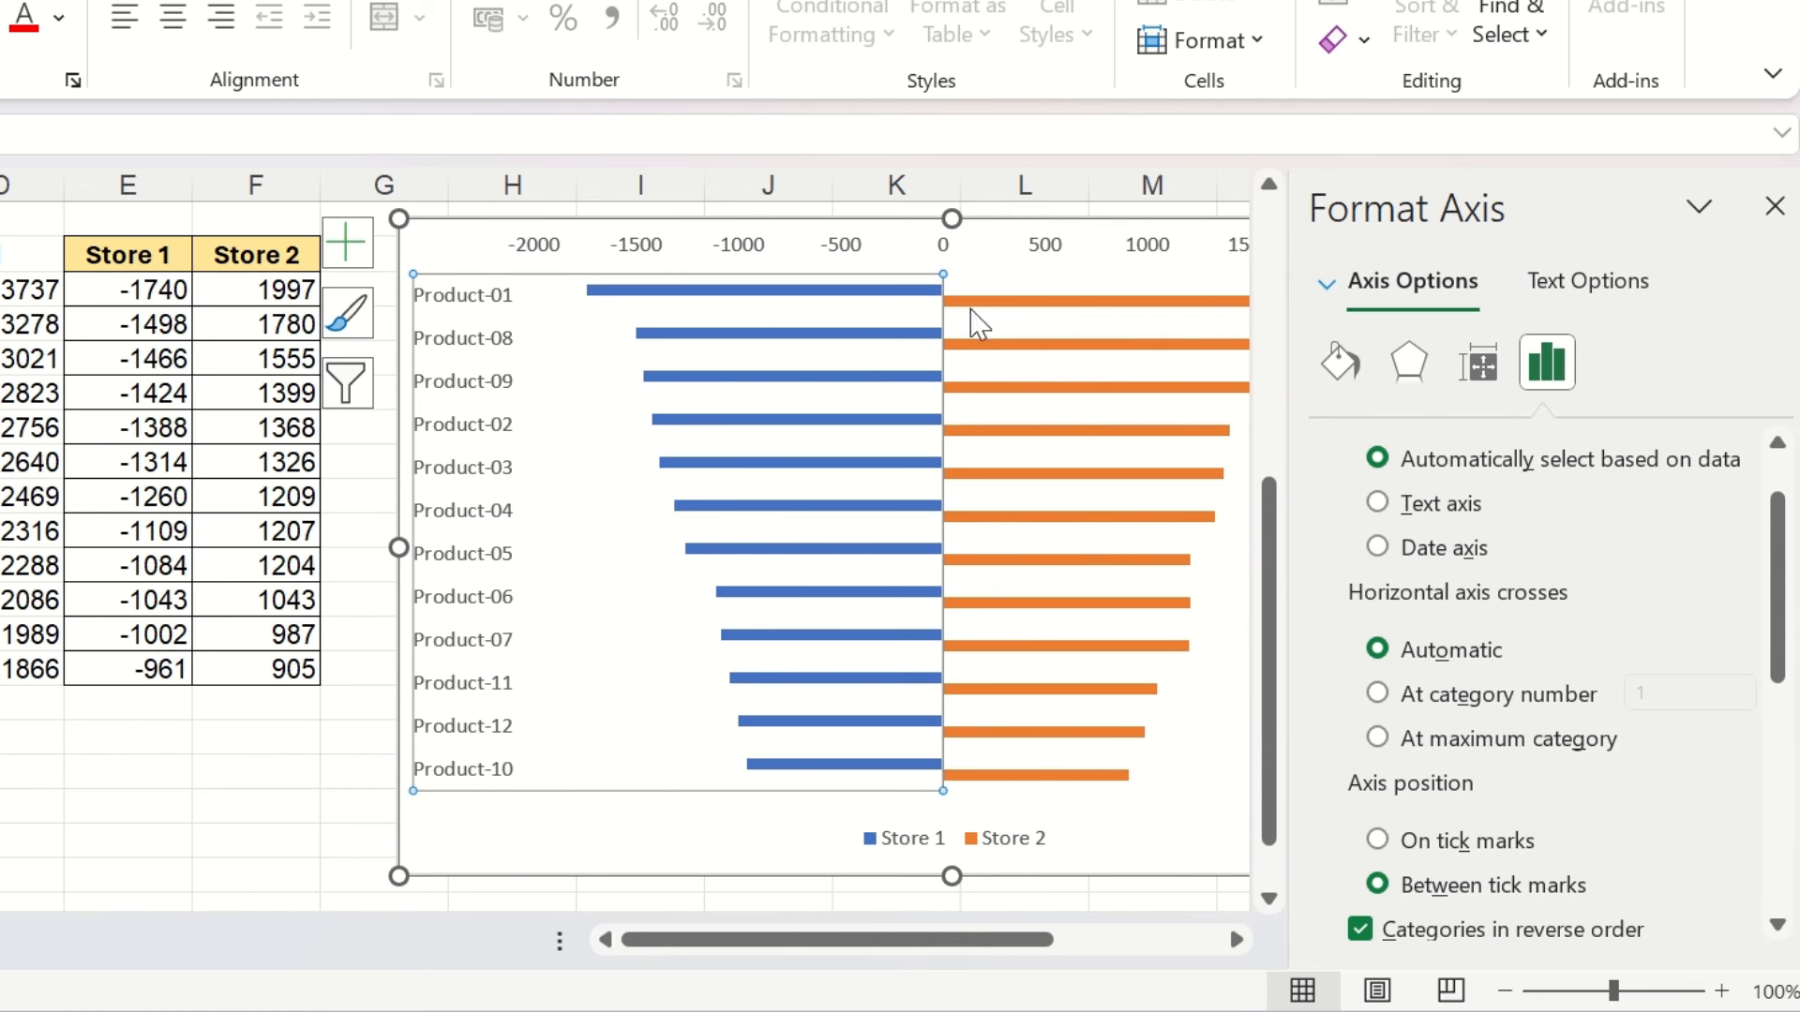
Set the bar series' overlap to 100% and gap width to 25%
{"action": "left_click", "coordinate": [963, 310]}
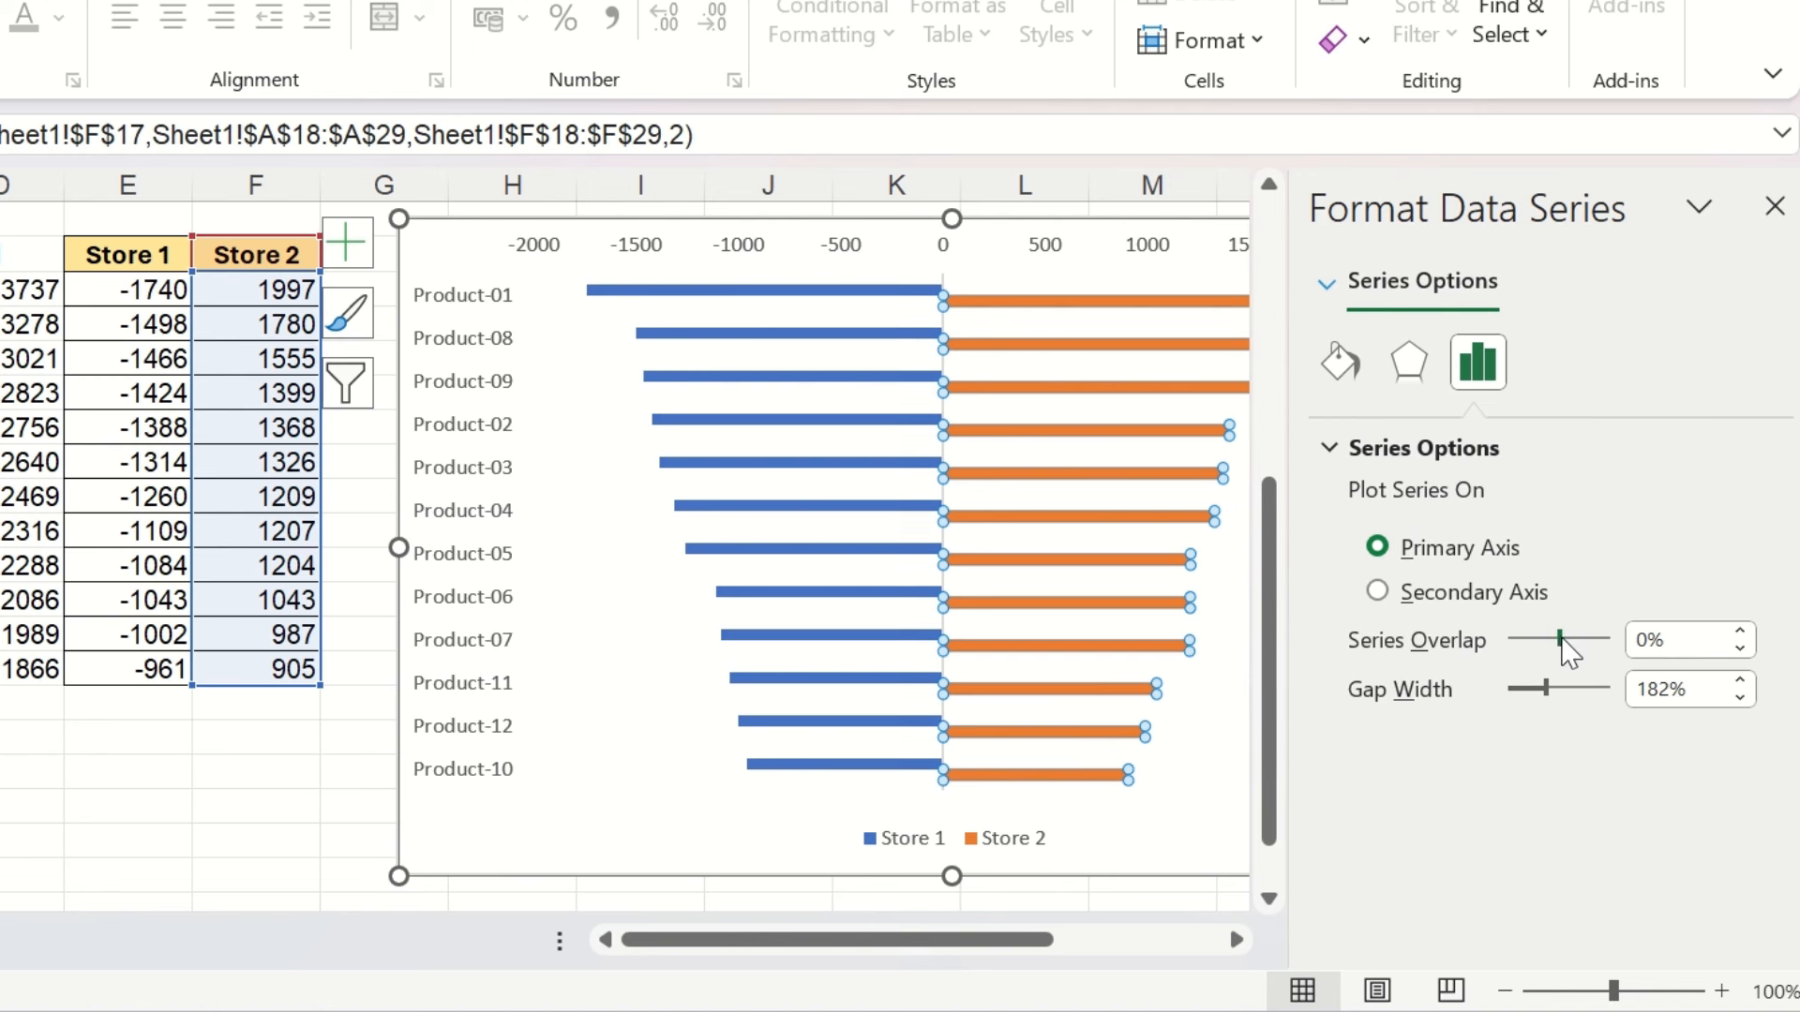
{"action": "left_click_drag", "start_coordinate": [1562, 642], "coordinate": [1613, 639]}
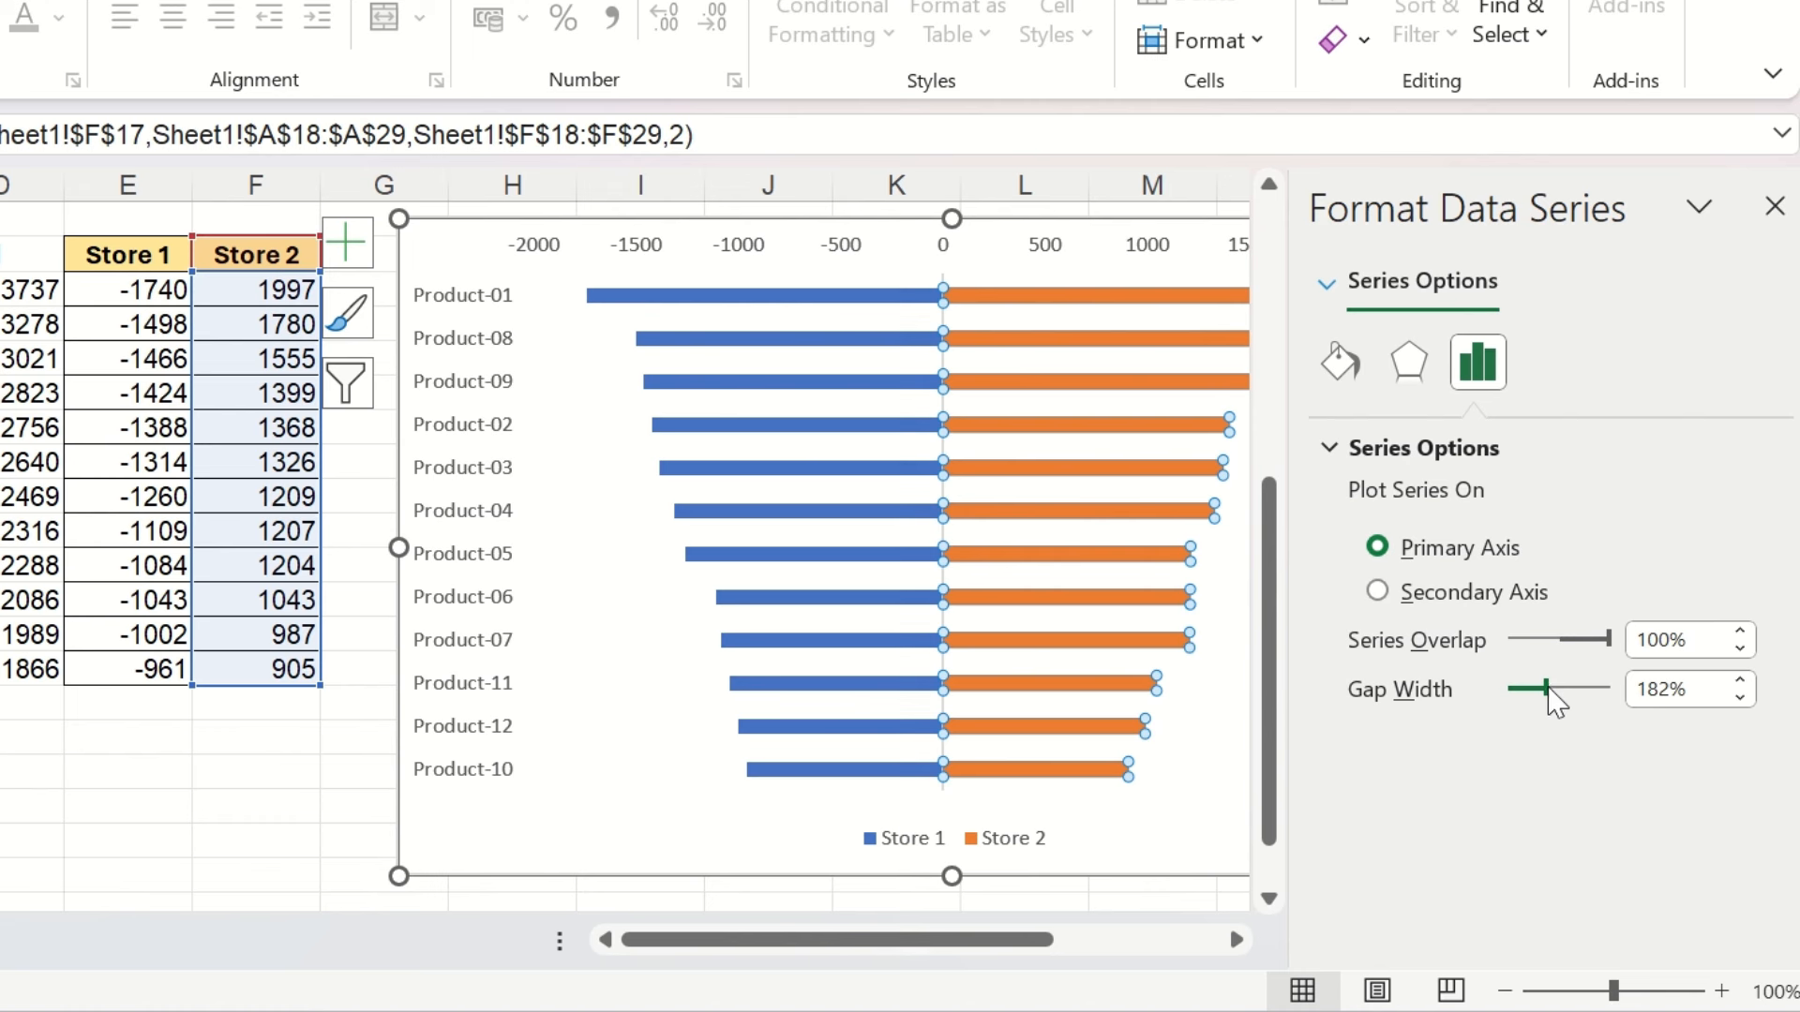
{"action": "left_click_drag", "start_coordinate": [1545, 690], "coordinate": [1510, 695]}
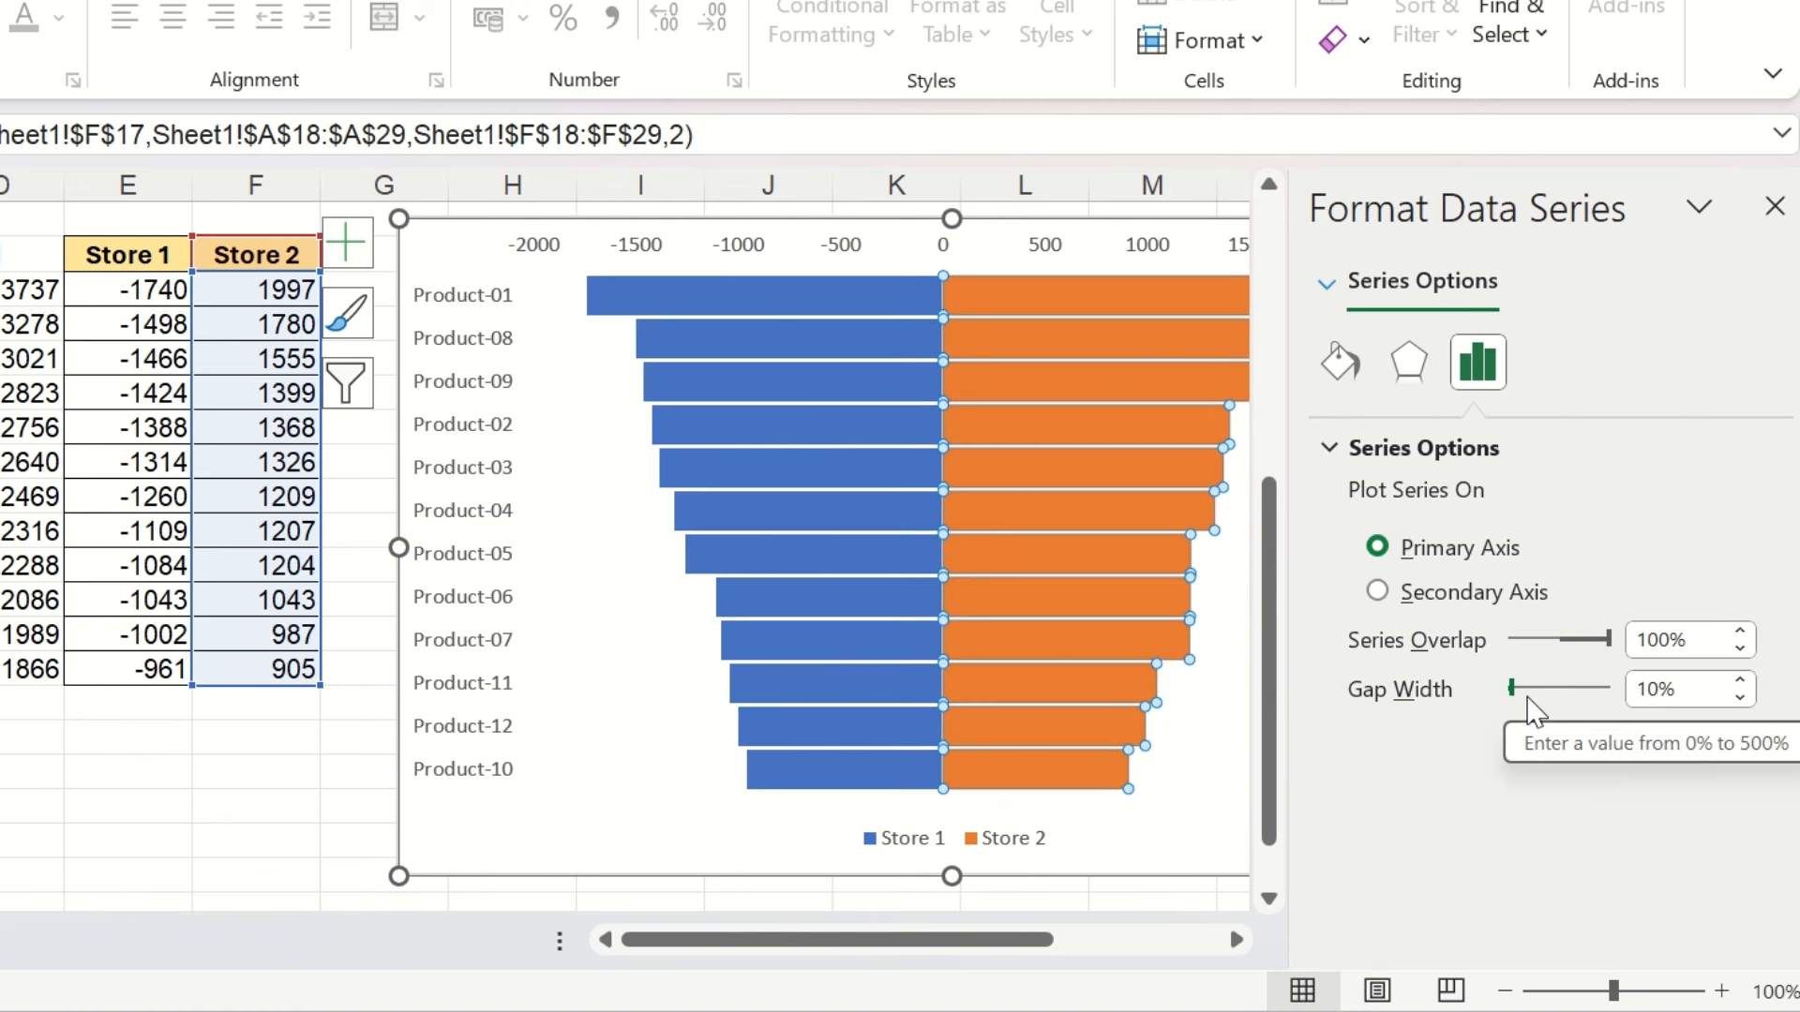
{"action": "left_click", "coordinate": [1739, 682]}
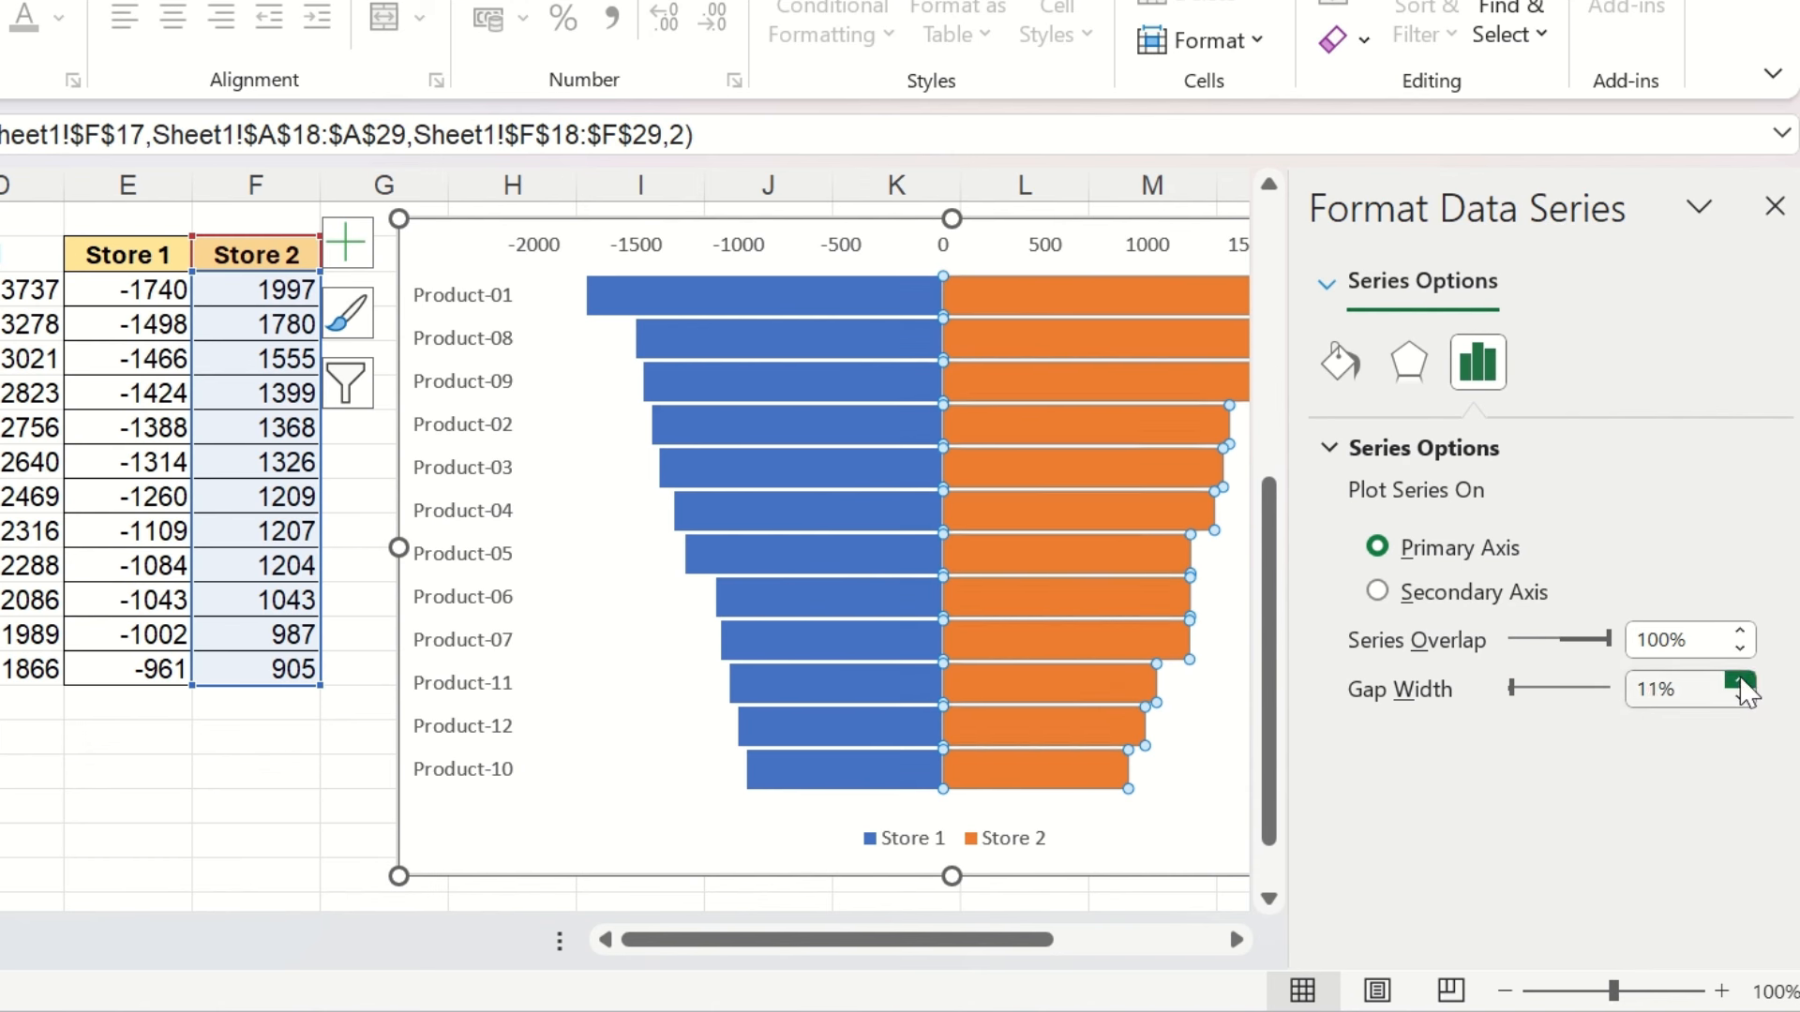
{"action": "left_click", "coordinate": [1740, 682]}
{"action": "left_click", "coordinate": [1740, 682]}
{"action": "left_click", "coordinate": [1739, 681]}
{"action": "left_click", "coordinate": [1740, 681]}
{"action": "left_click", "coordinate": [1739, 681]}
{"action": "left_click", "coordinate": [1740, 682]}
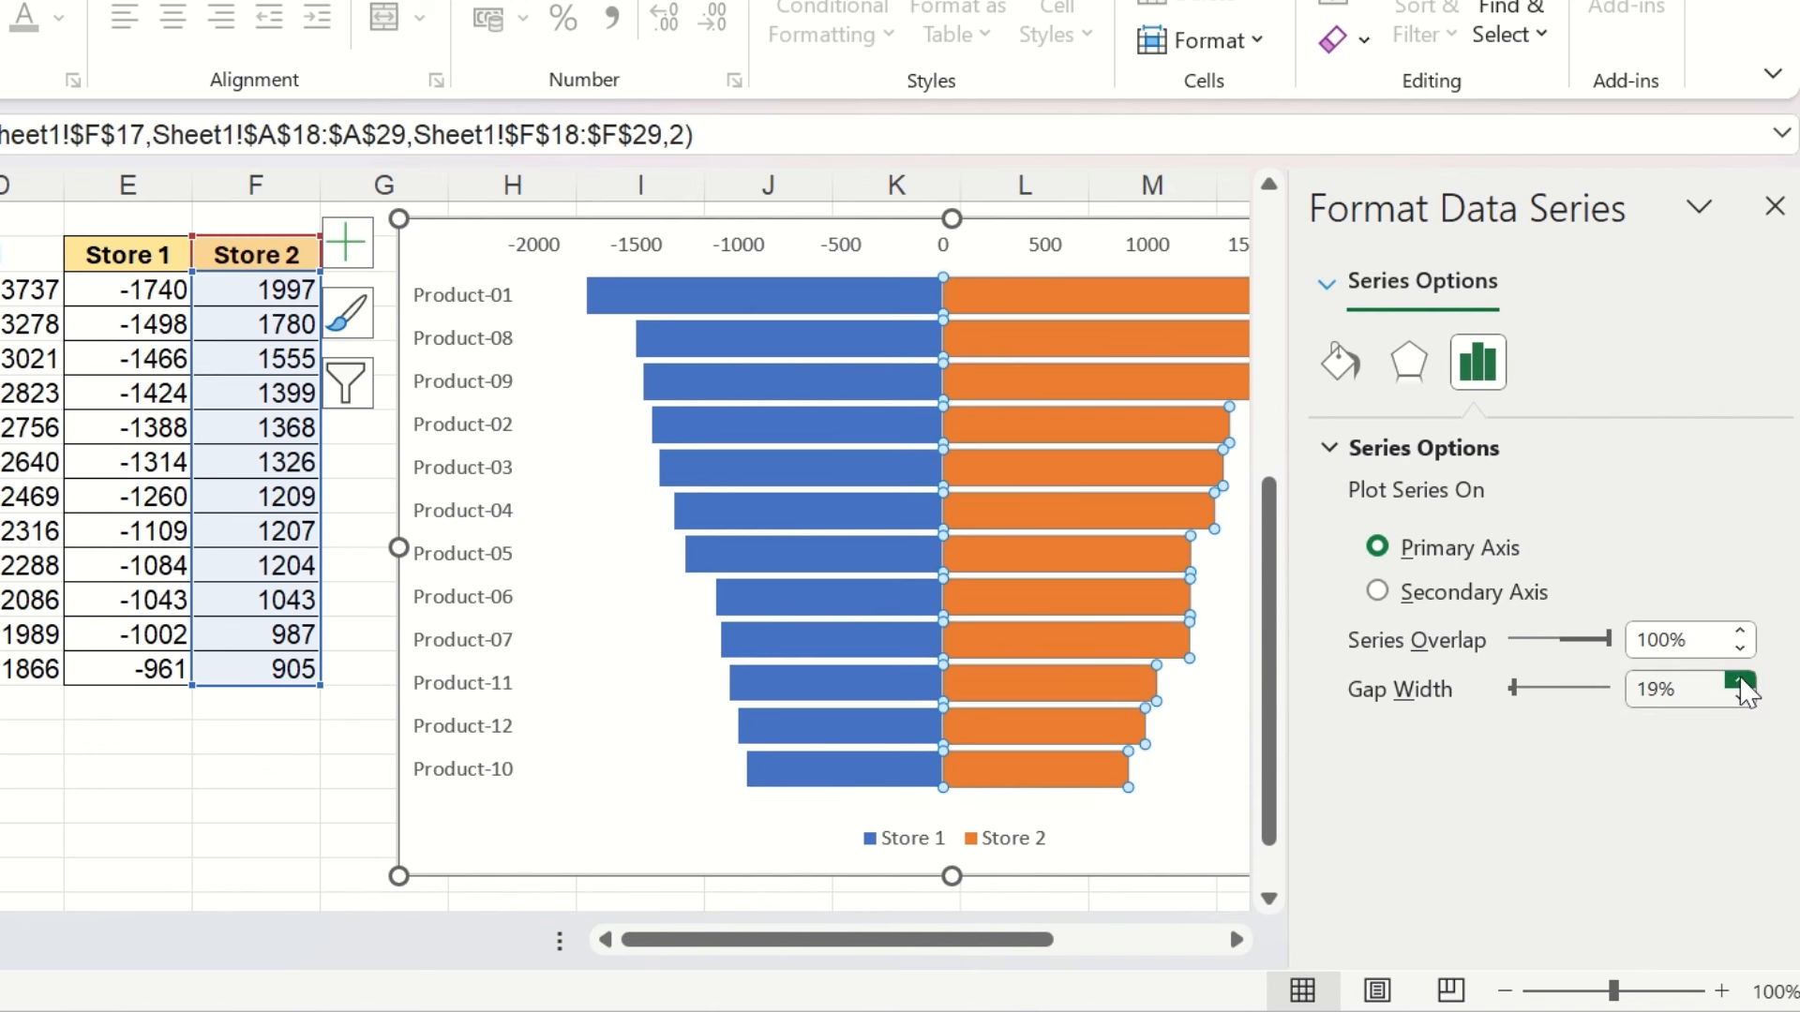
{"action": "left_click_drag", "start_coordinate": [1706, 688], "coordinate": [1618, 698]}
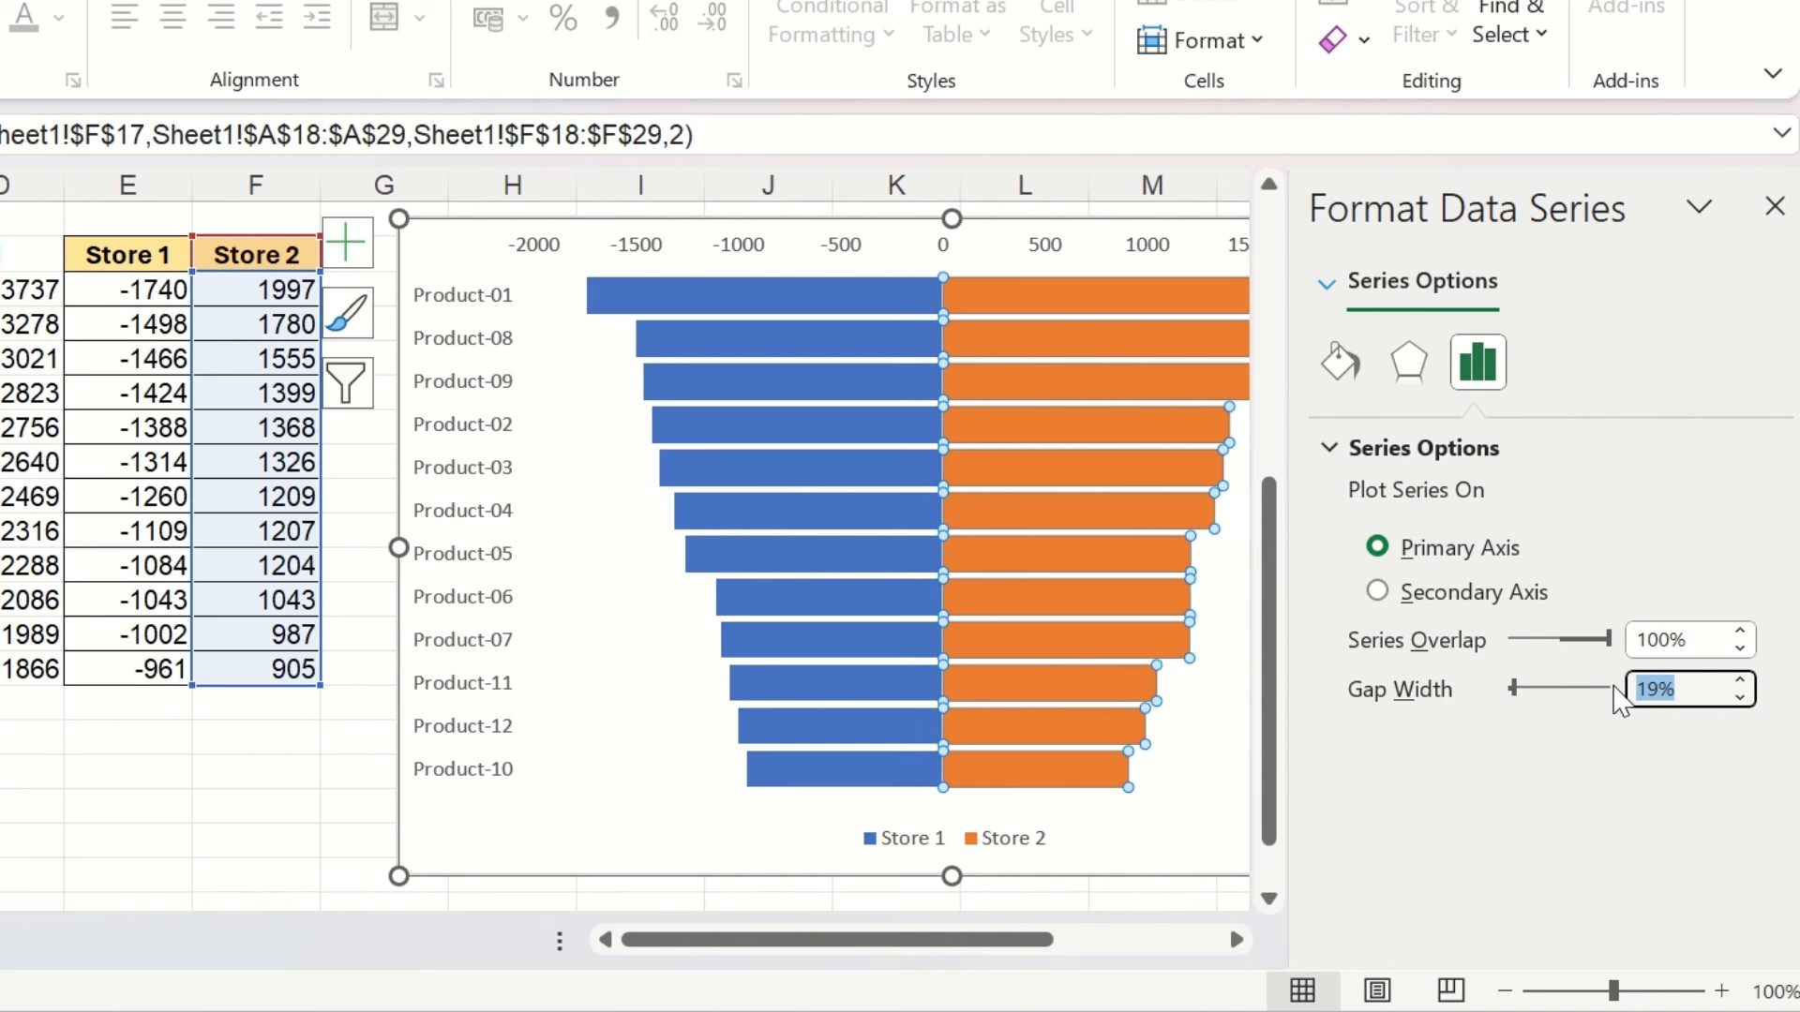
{"action": "type", "text": "25"}
{"action": "key", "text": "Return"}
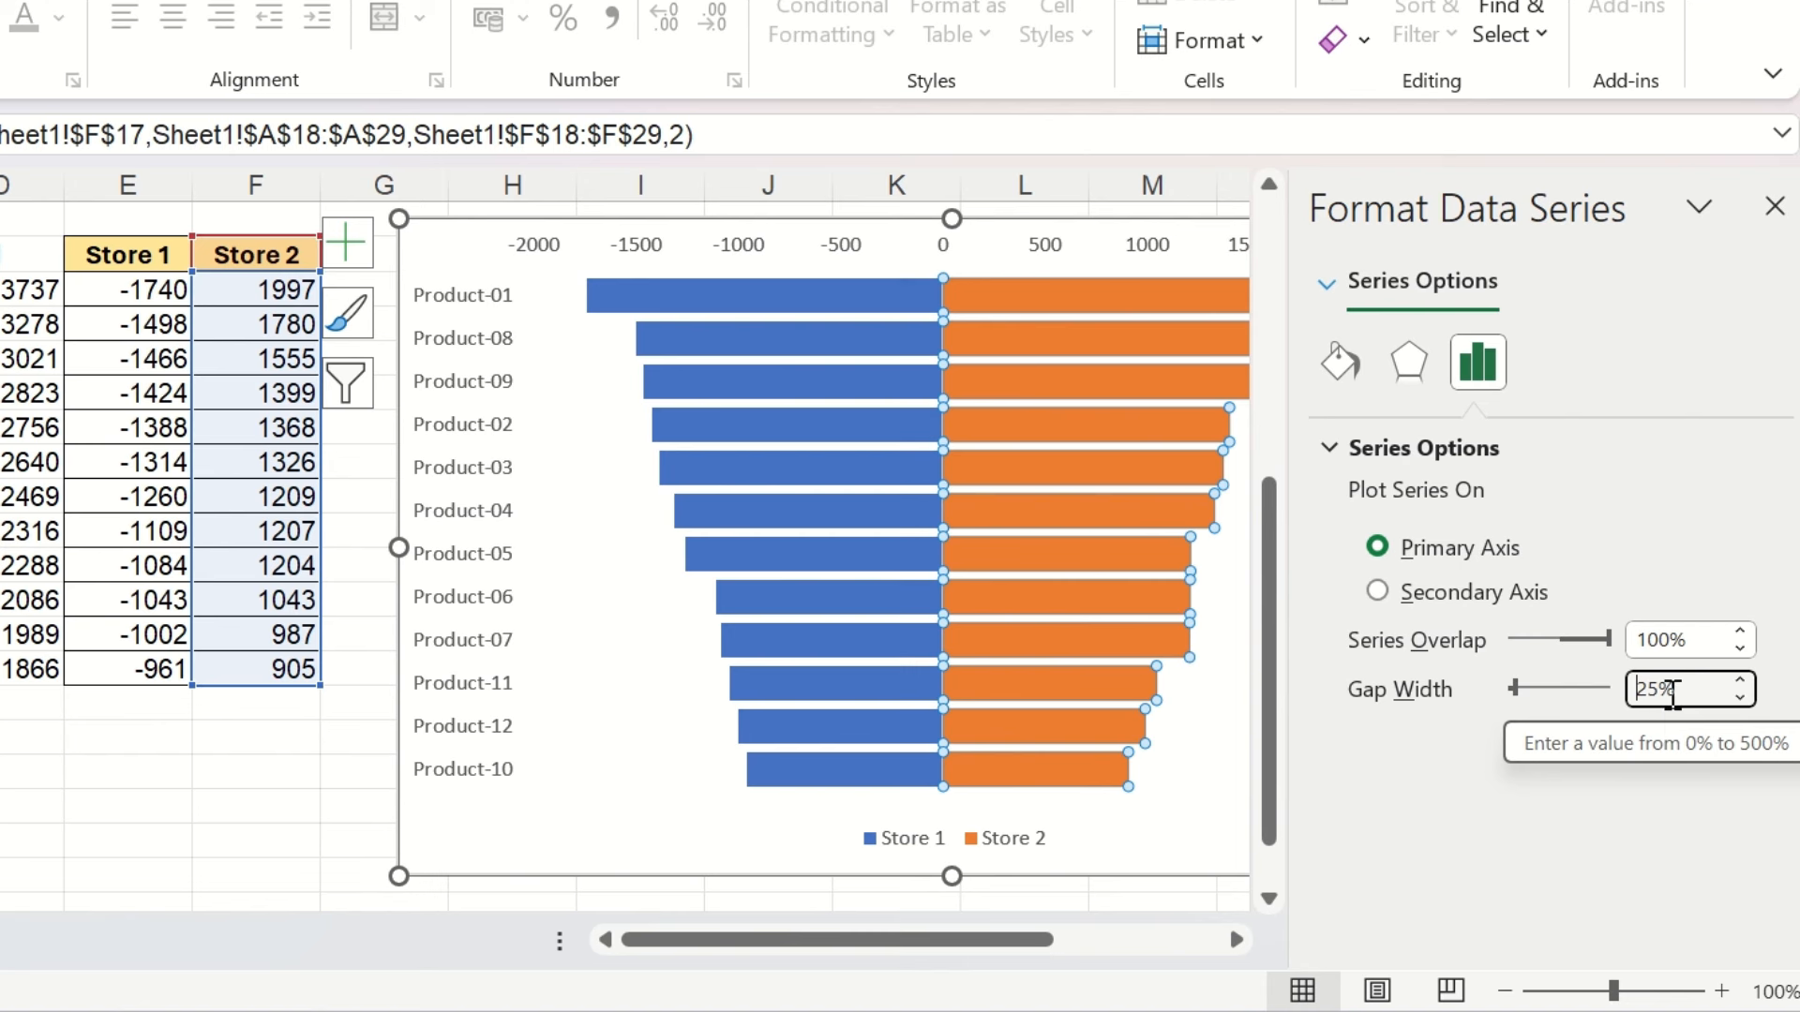
Move the chart slightly left and apply the custom number format ###0;###0 to its horizontal value axis
{"action": "left_click_drag", "start_coordinate": [482, 257], "coordinate": [430, 257]}
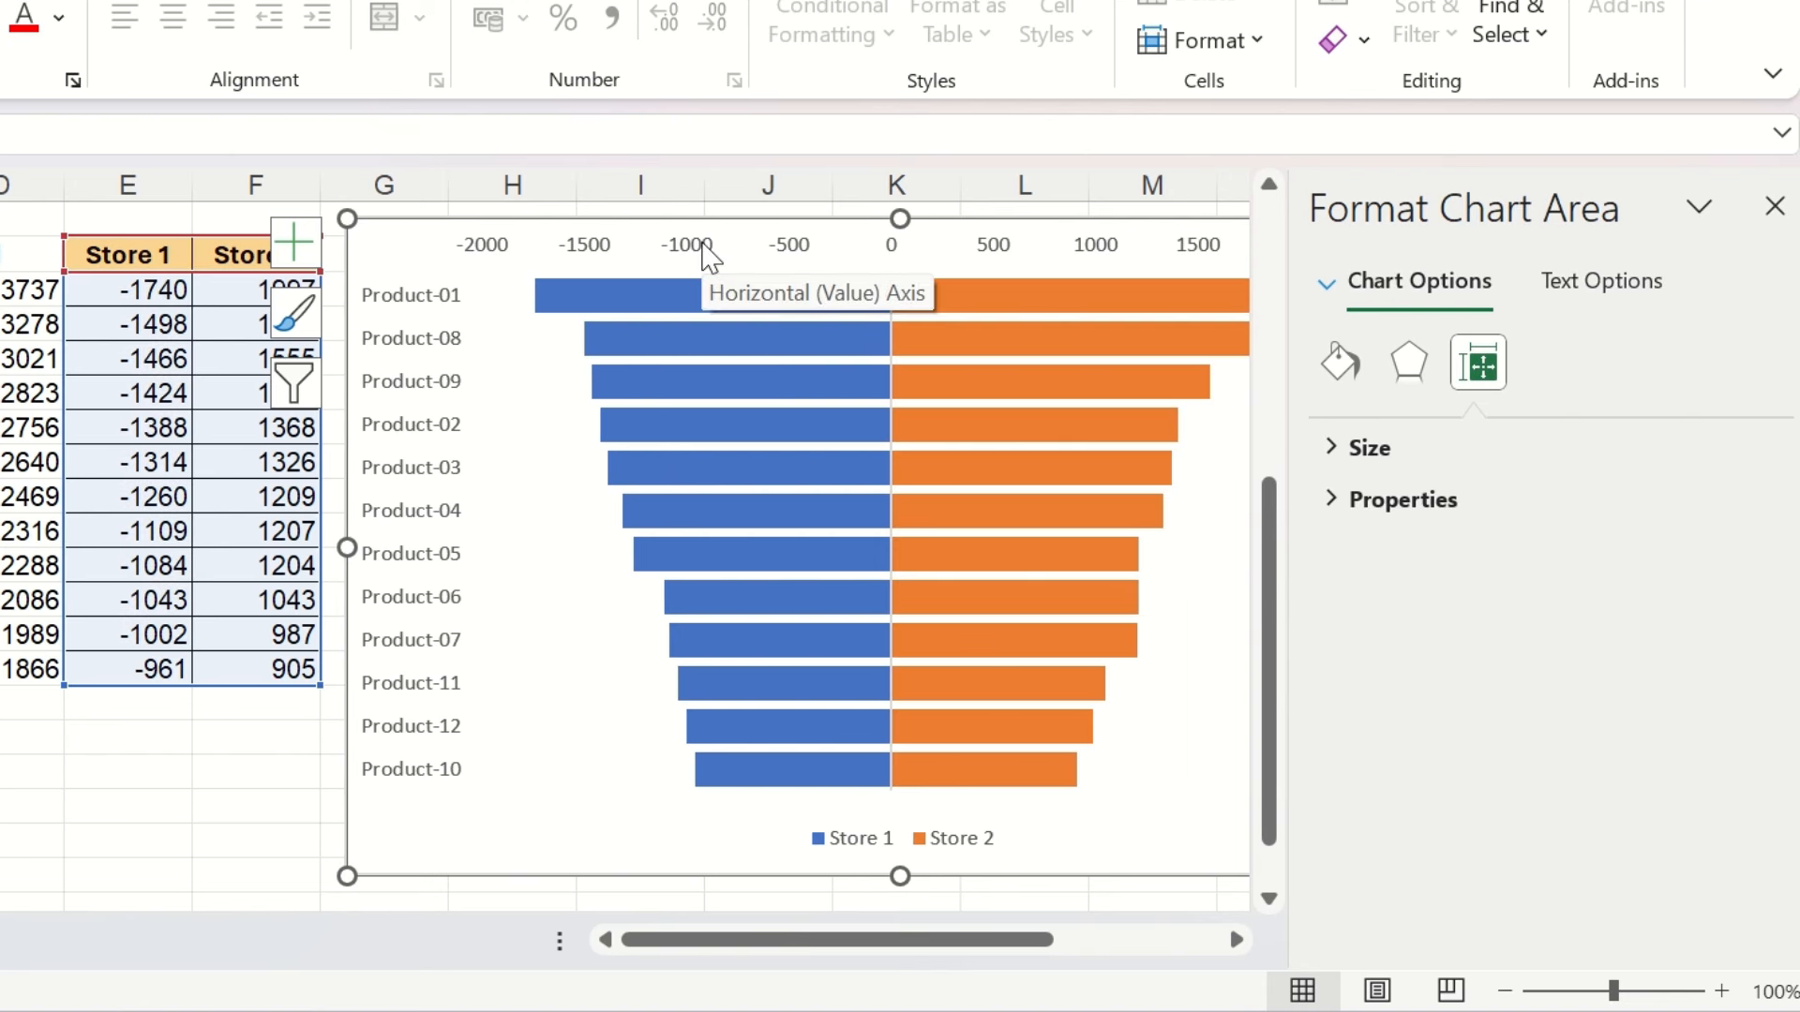
{"action": "left_click", "coordinate": [707, 255]}
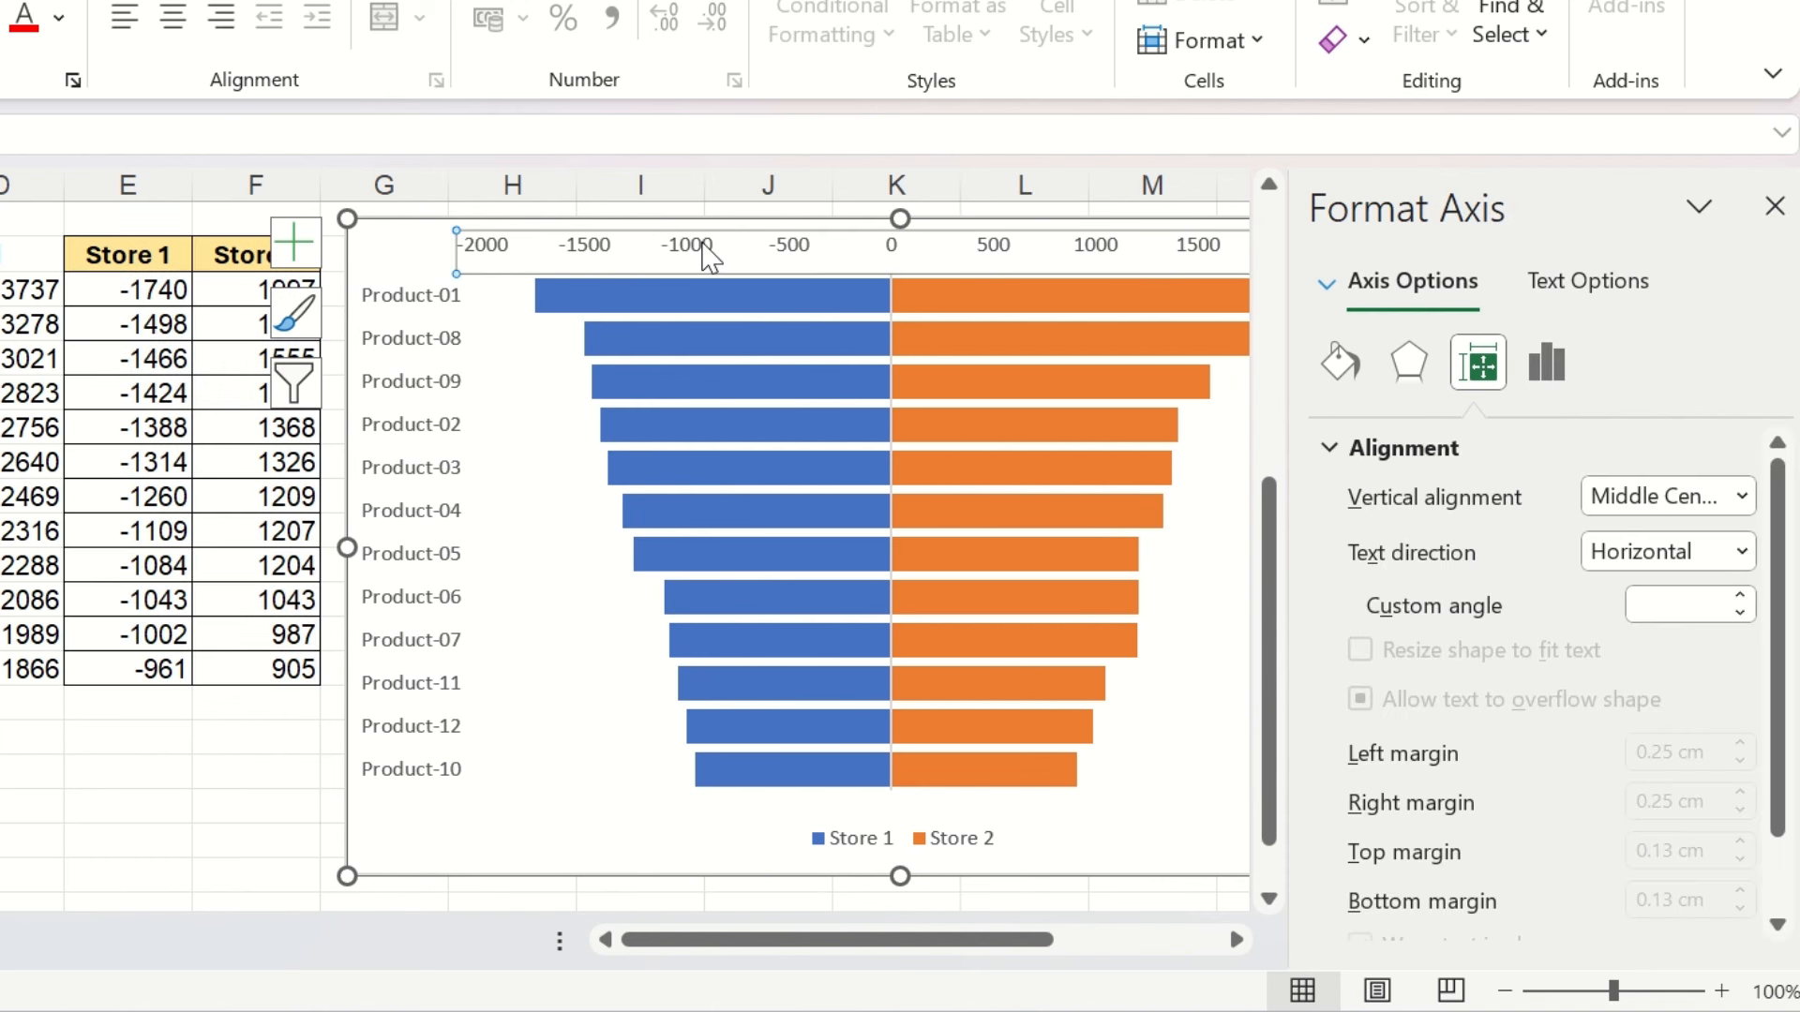
{"action": "left_click", "coordinate": [1546, 361]}
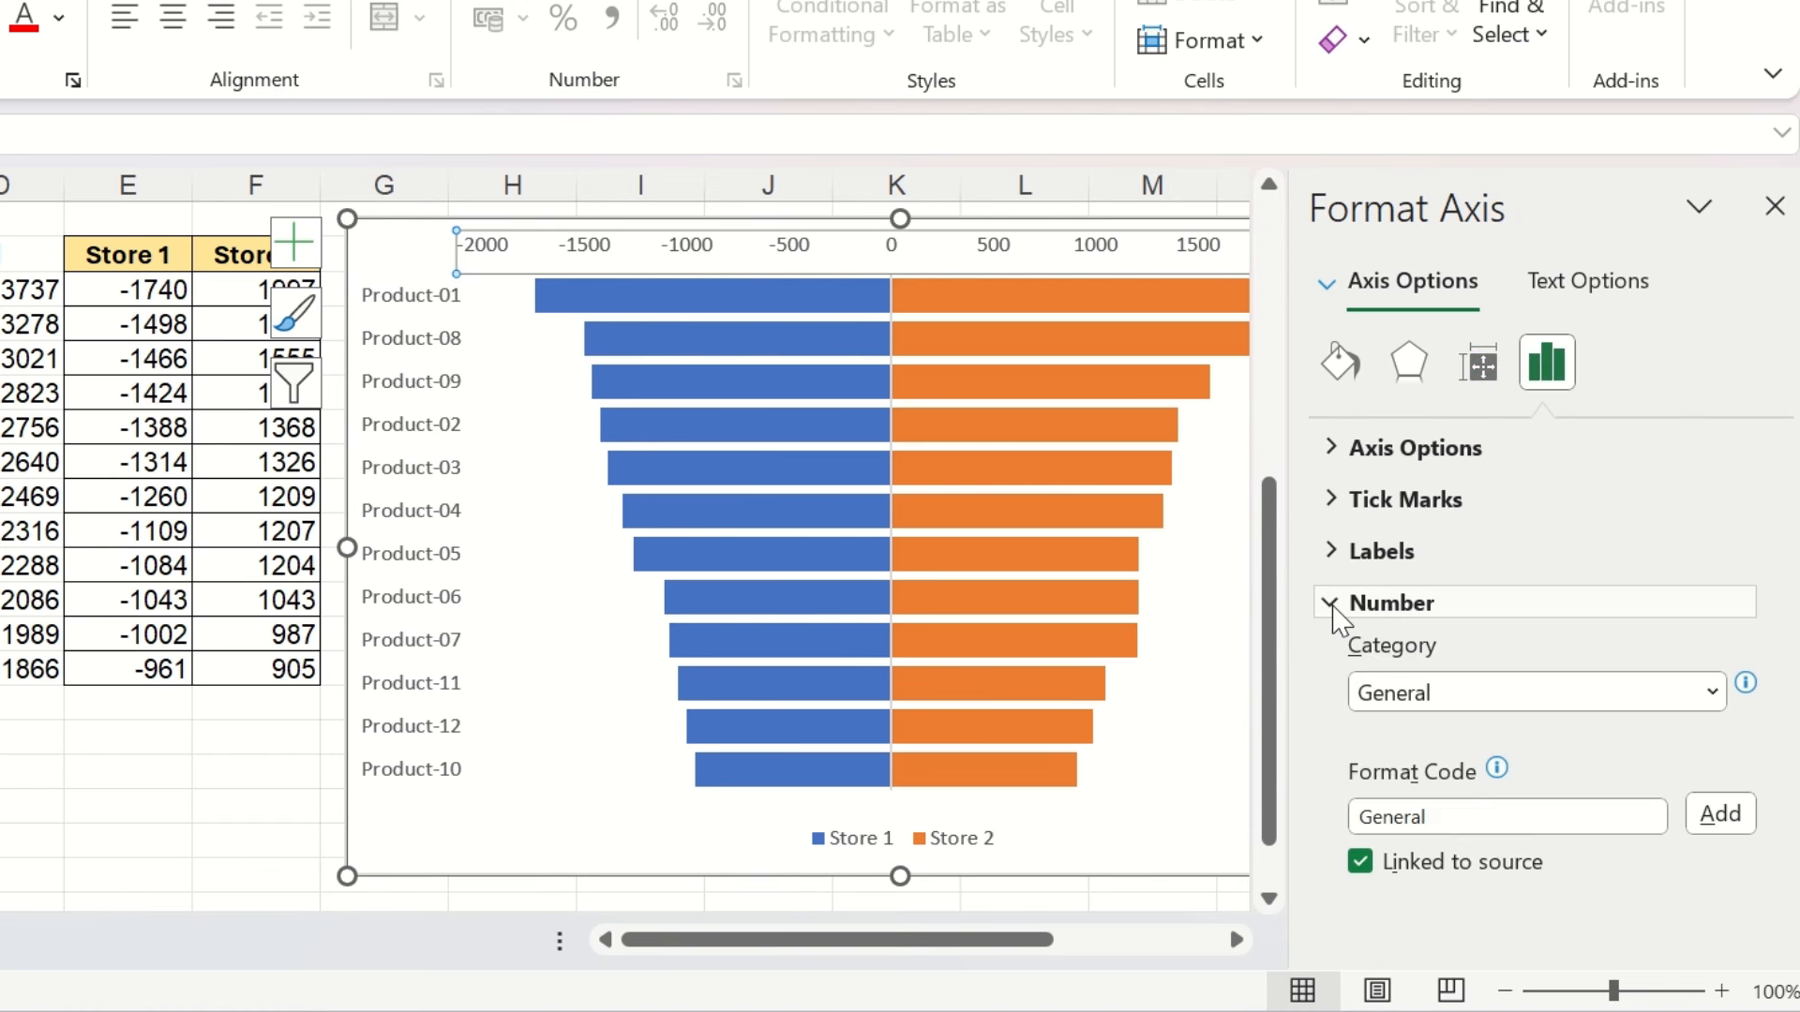
{"action": "left_click", "coordinate": [1712, 692]}
{"action": "left_click", "coordinate": [1542, 655]}
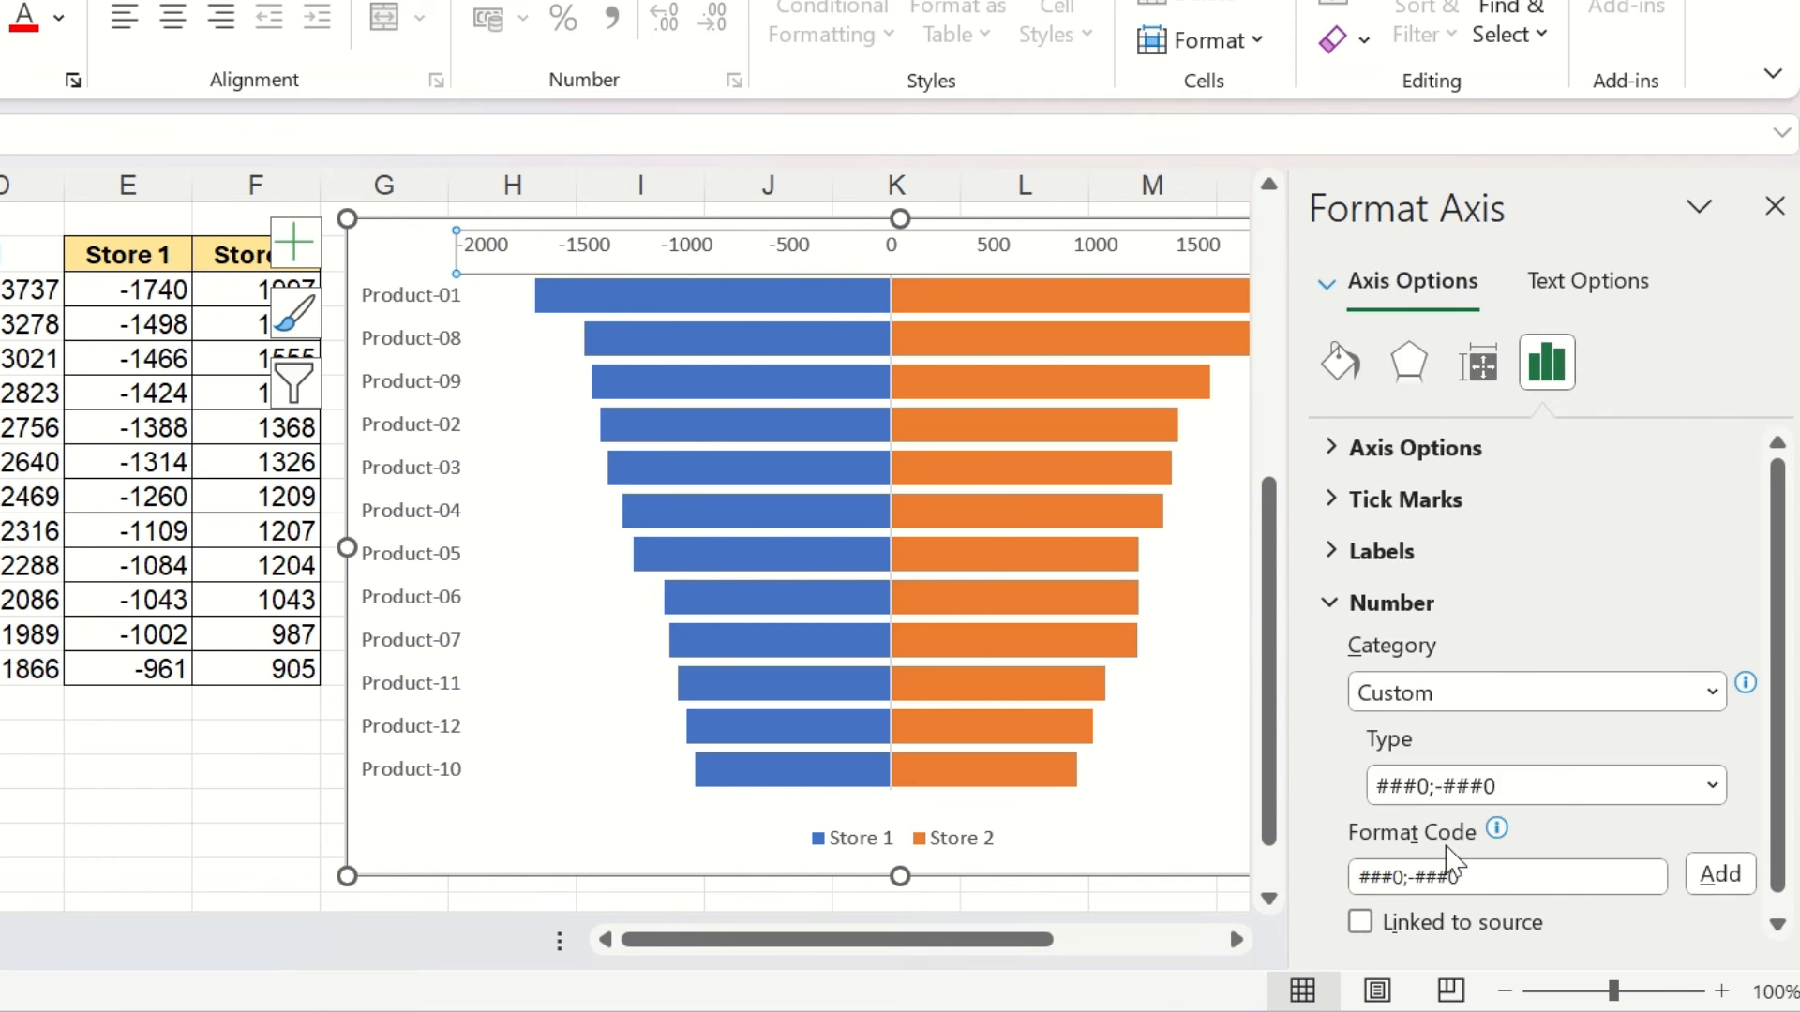
{"action": "left_click", "coordinate": [1409, 877]}
{"action": "key", "text": "BackSpace"}
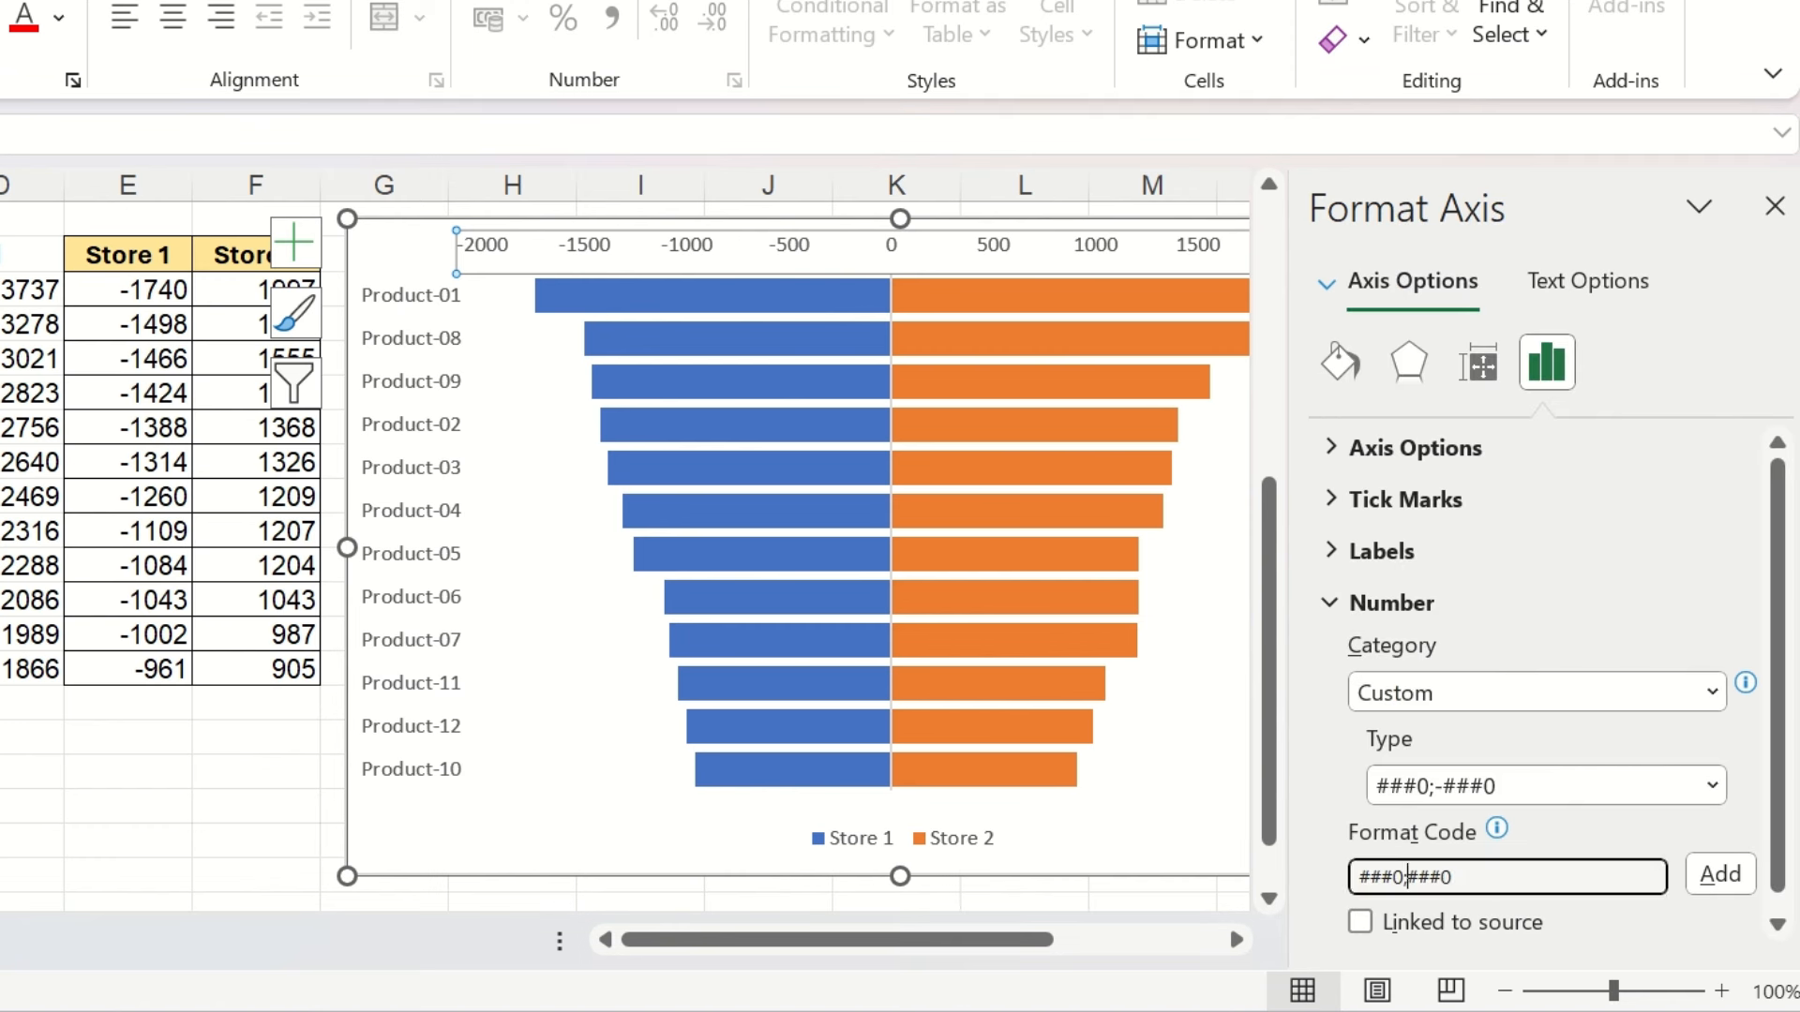
{"action": "left_click", "coordinate": [1717, 879]}
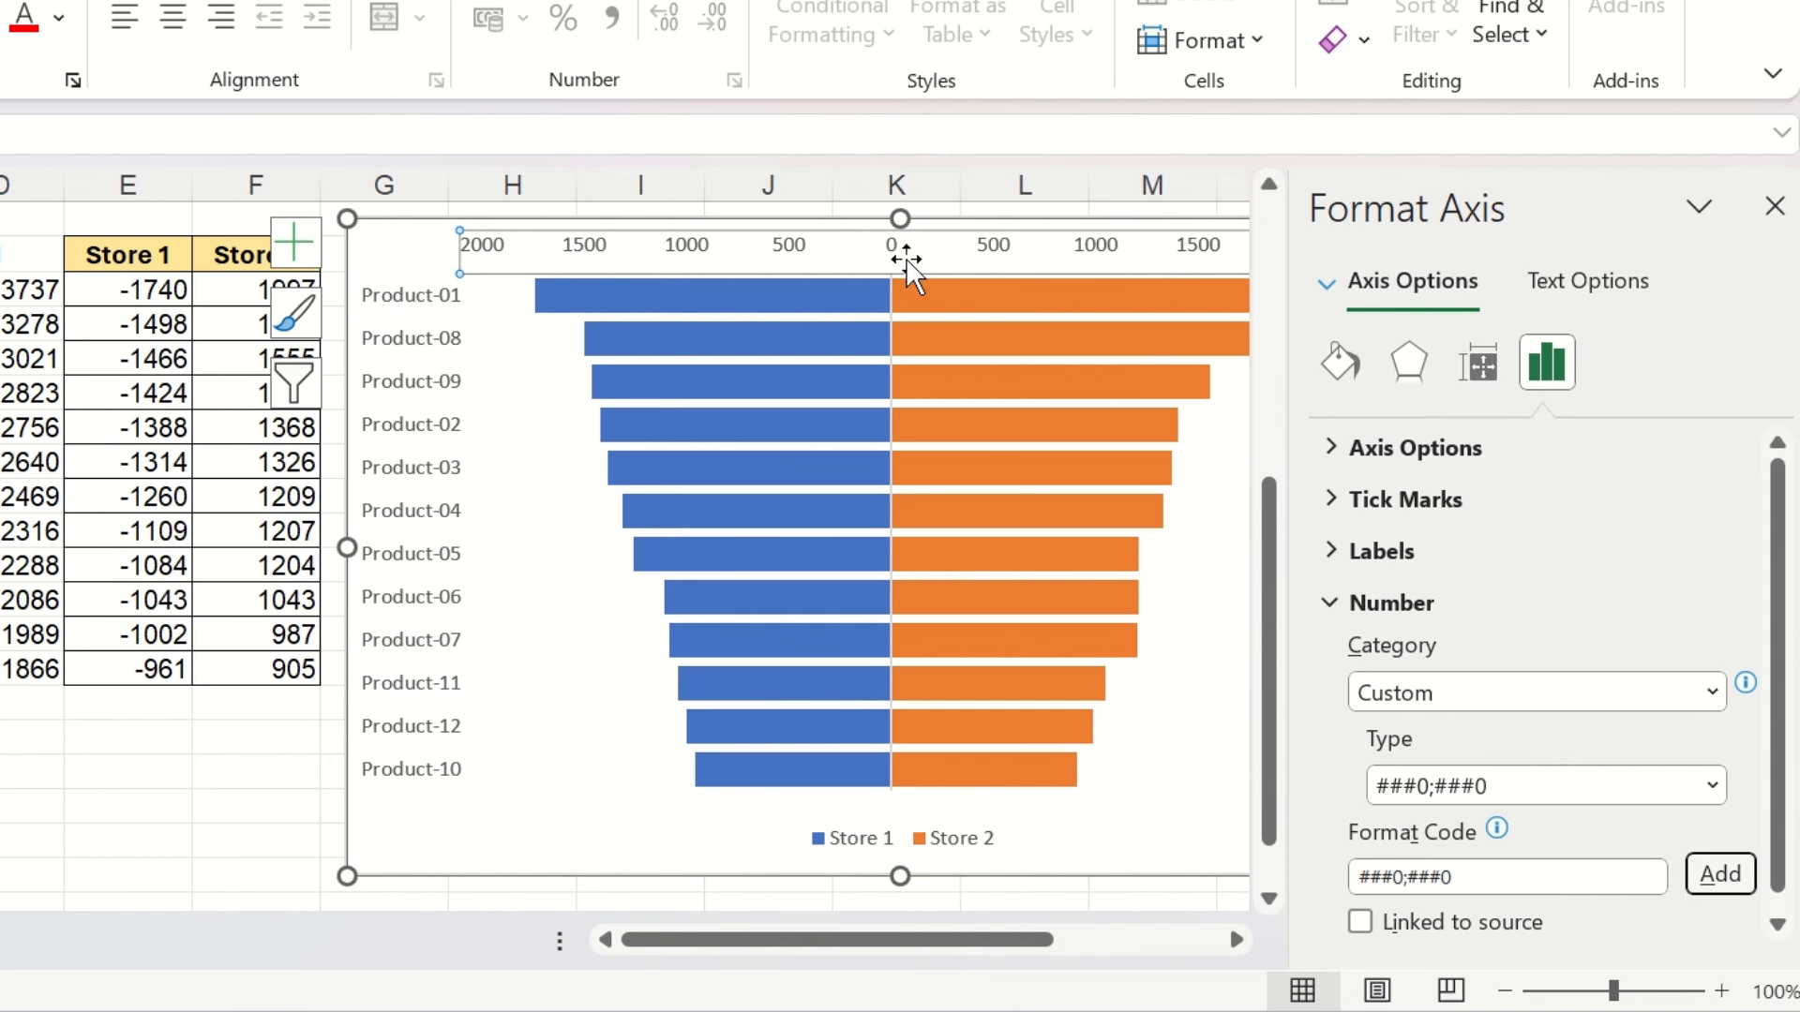
Set the whole chart's font to Aptos and its text colour to black
{"action": "left_click", "coordinate": [936, 264]}
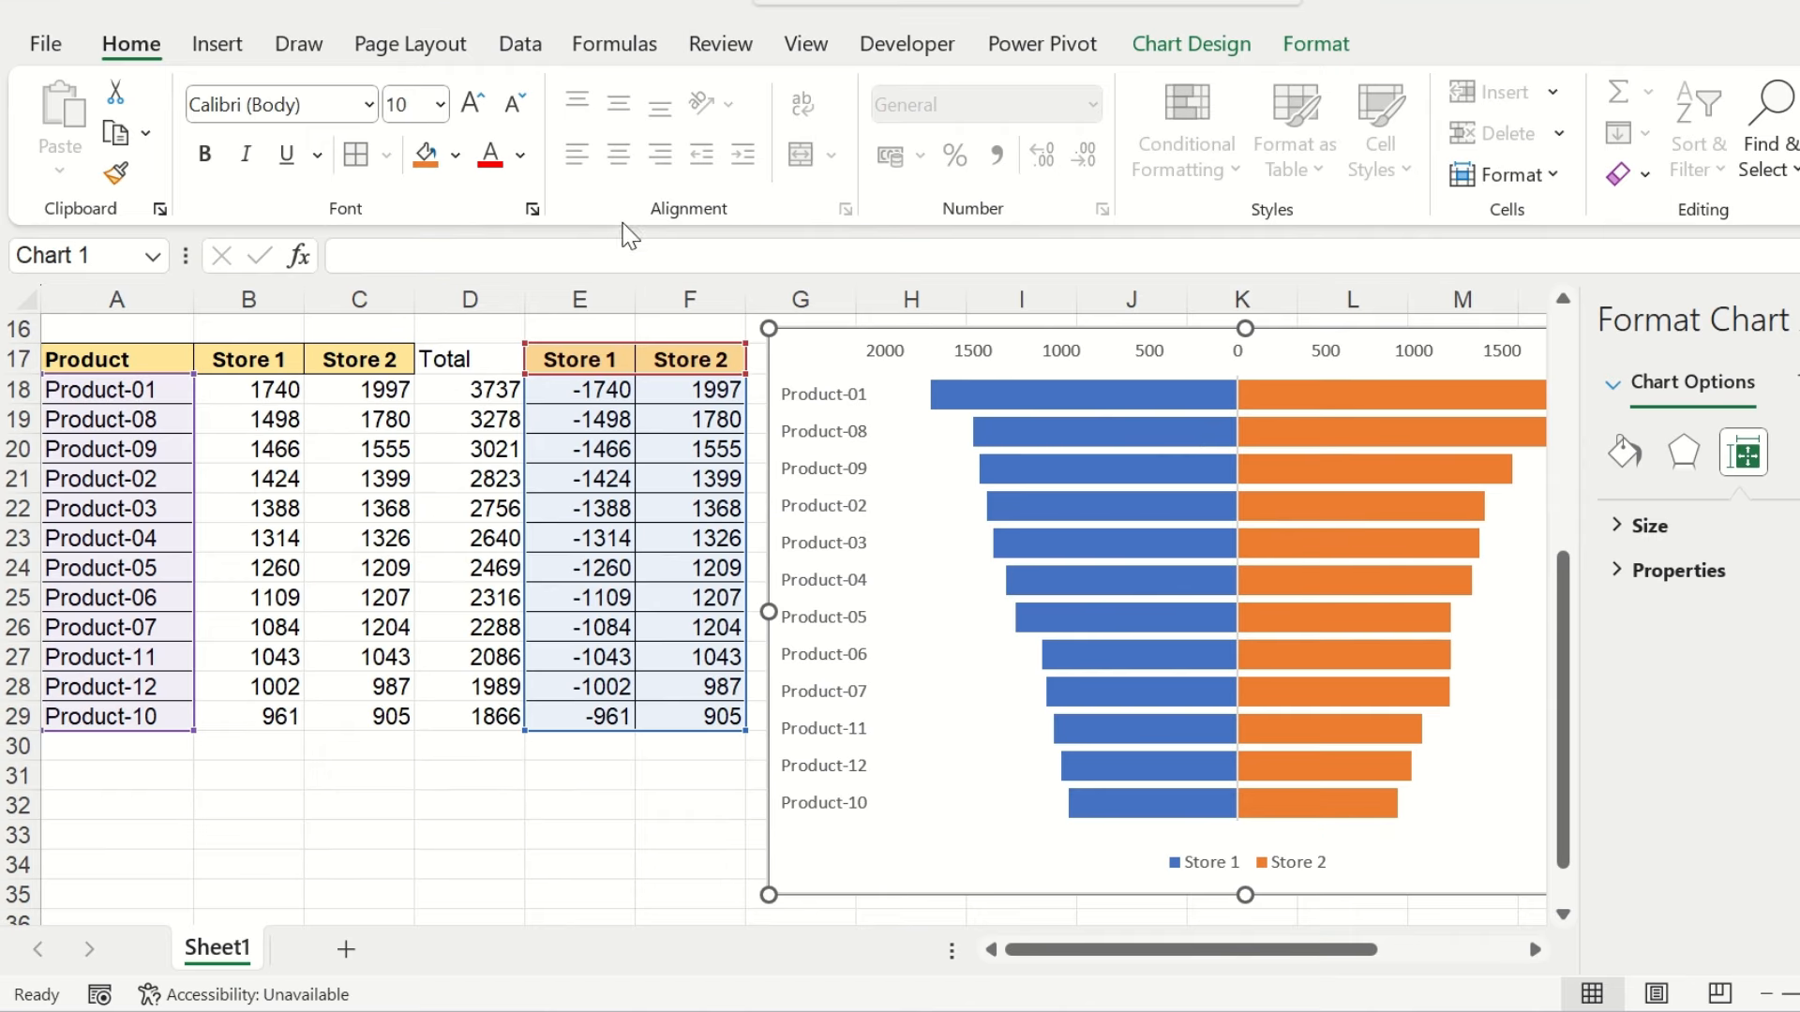
{"action": "left_click", "coordinate": [326, 108]}
{"action": "type", "text": "A"}
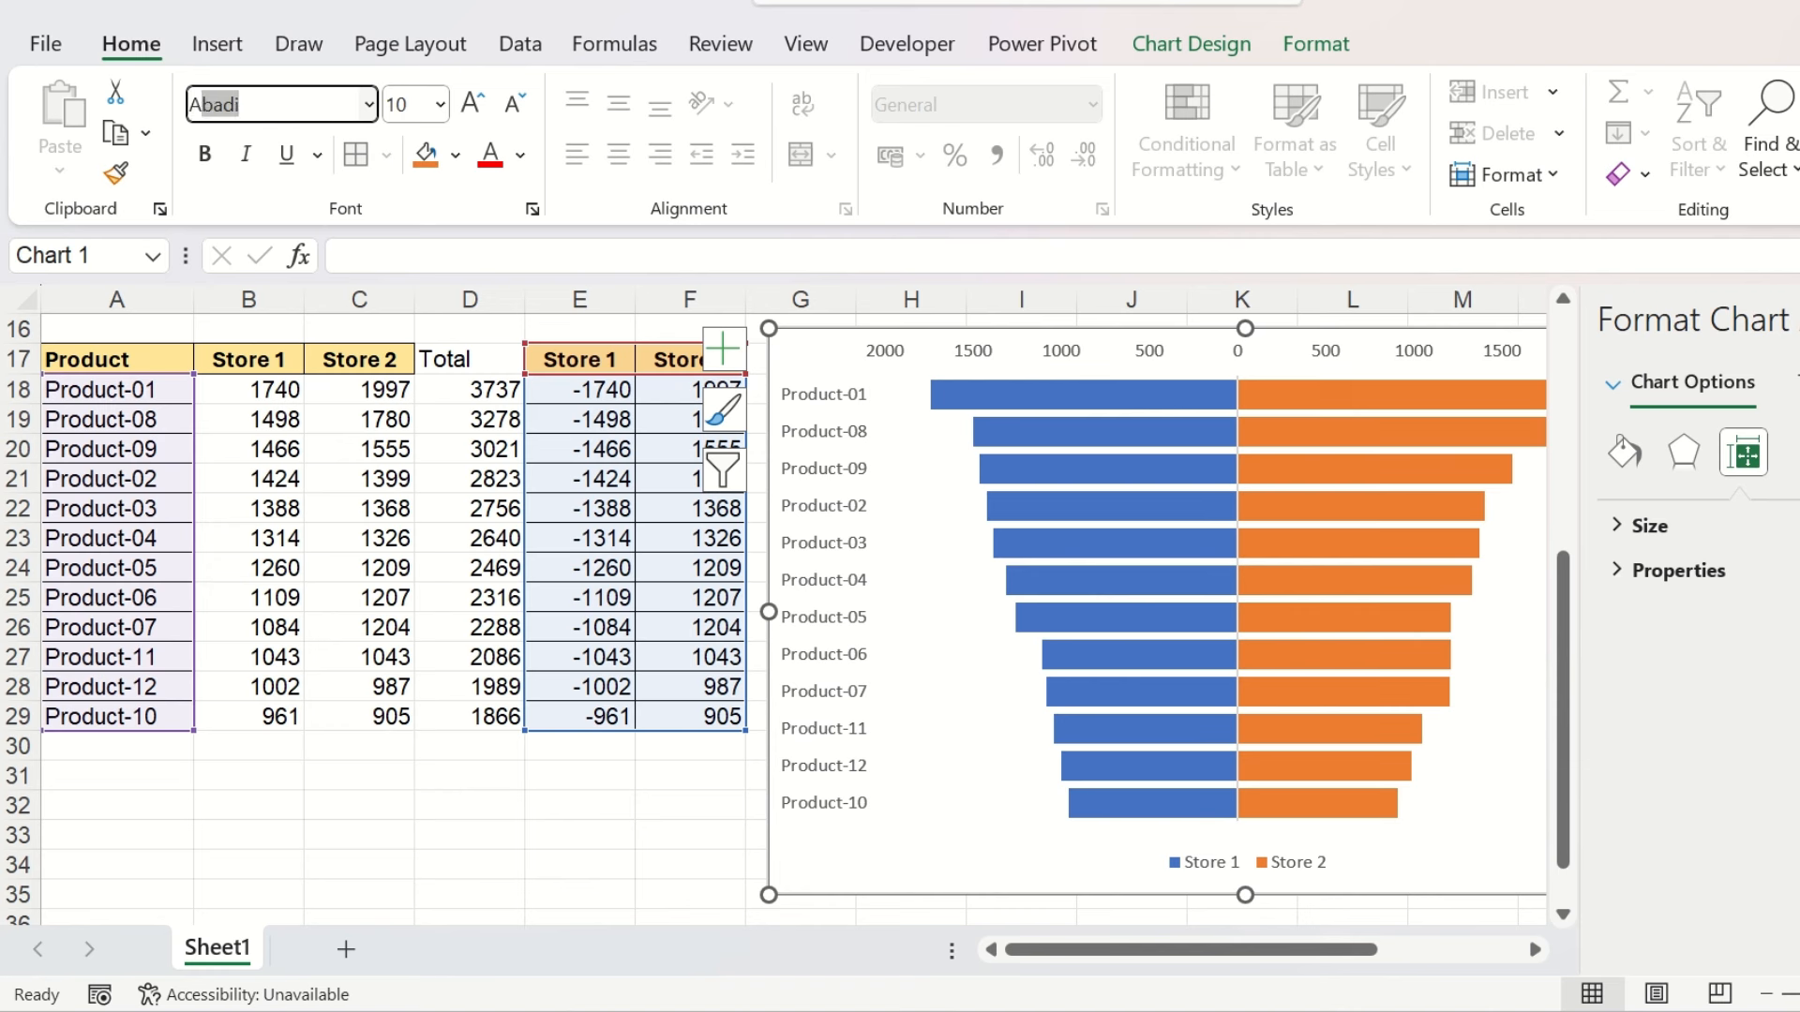
{"action": "type", "text": "ptos"}
{"action": "key", "text": "Return"}
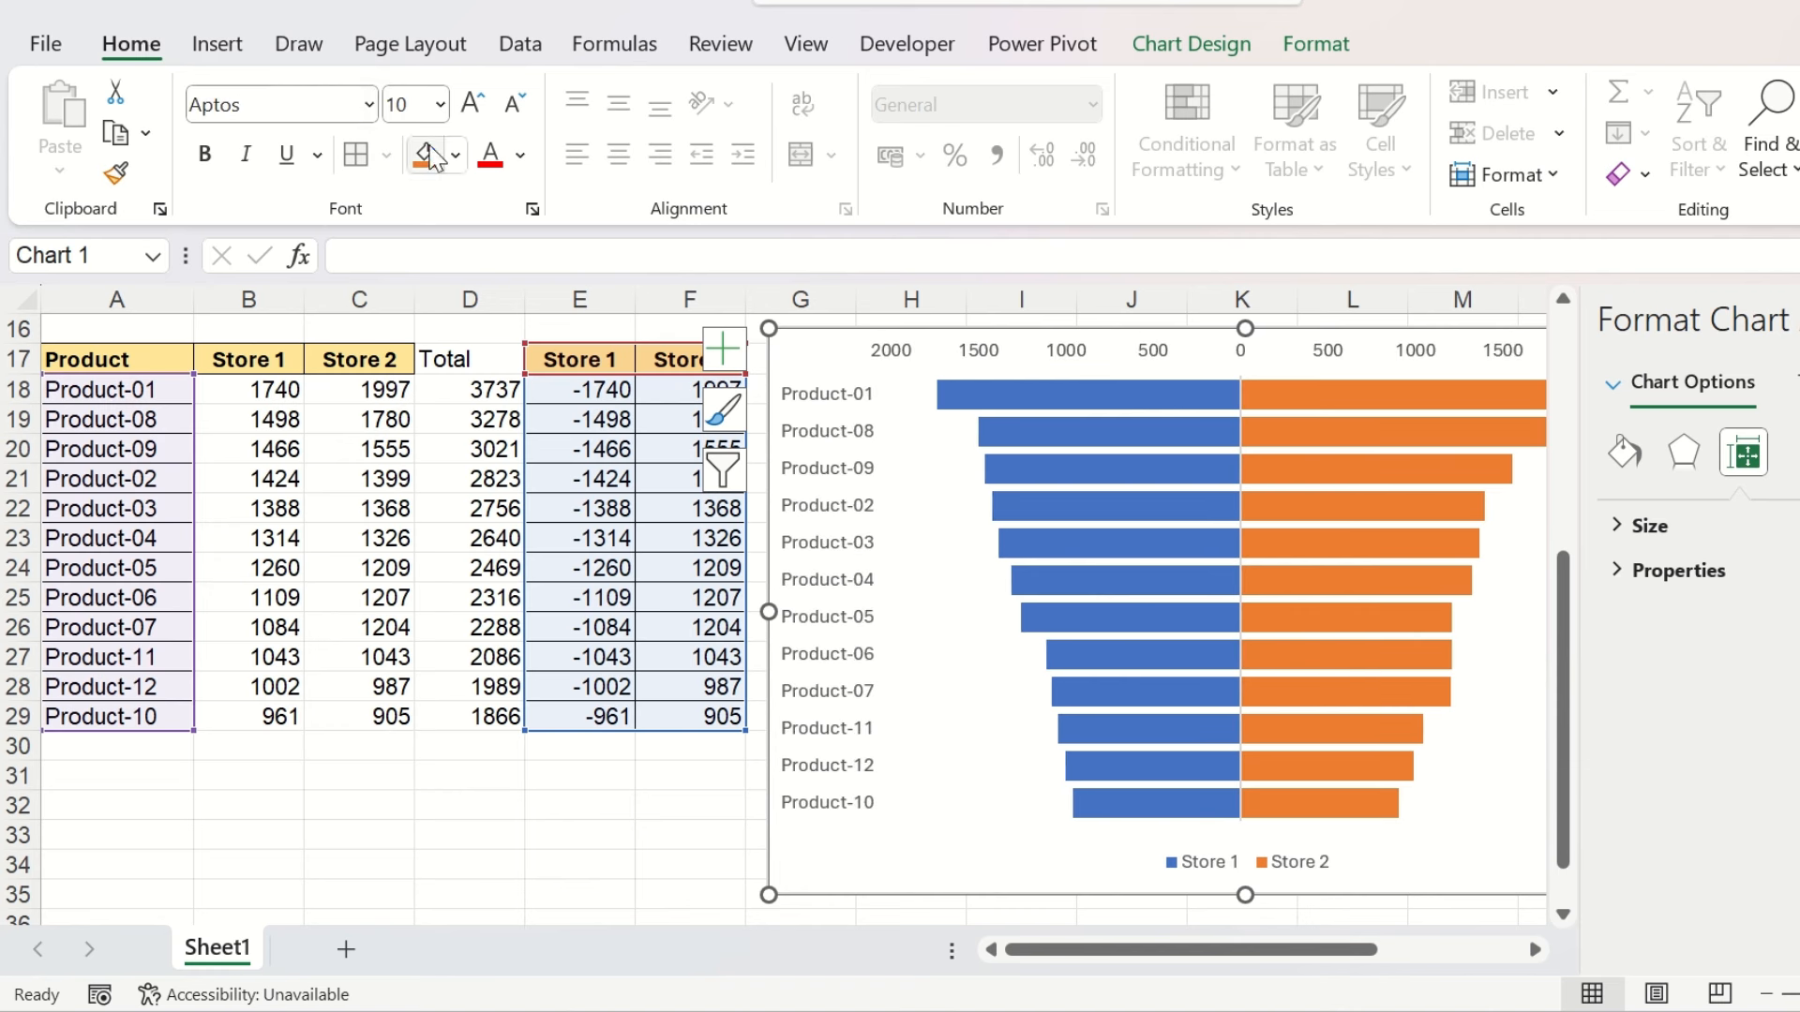
{"action": "left_click", "coordinate": [520, 155]}
{"action": "left_click", "coordinate": [501, 211]}
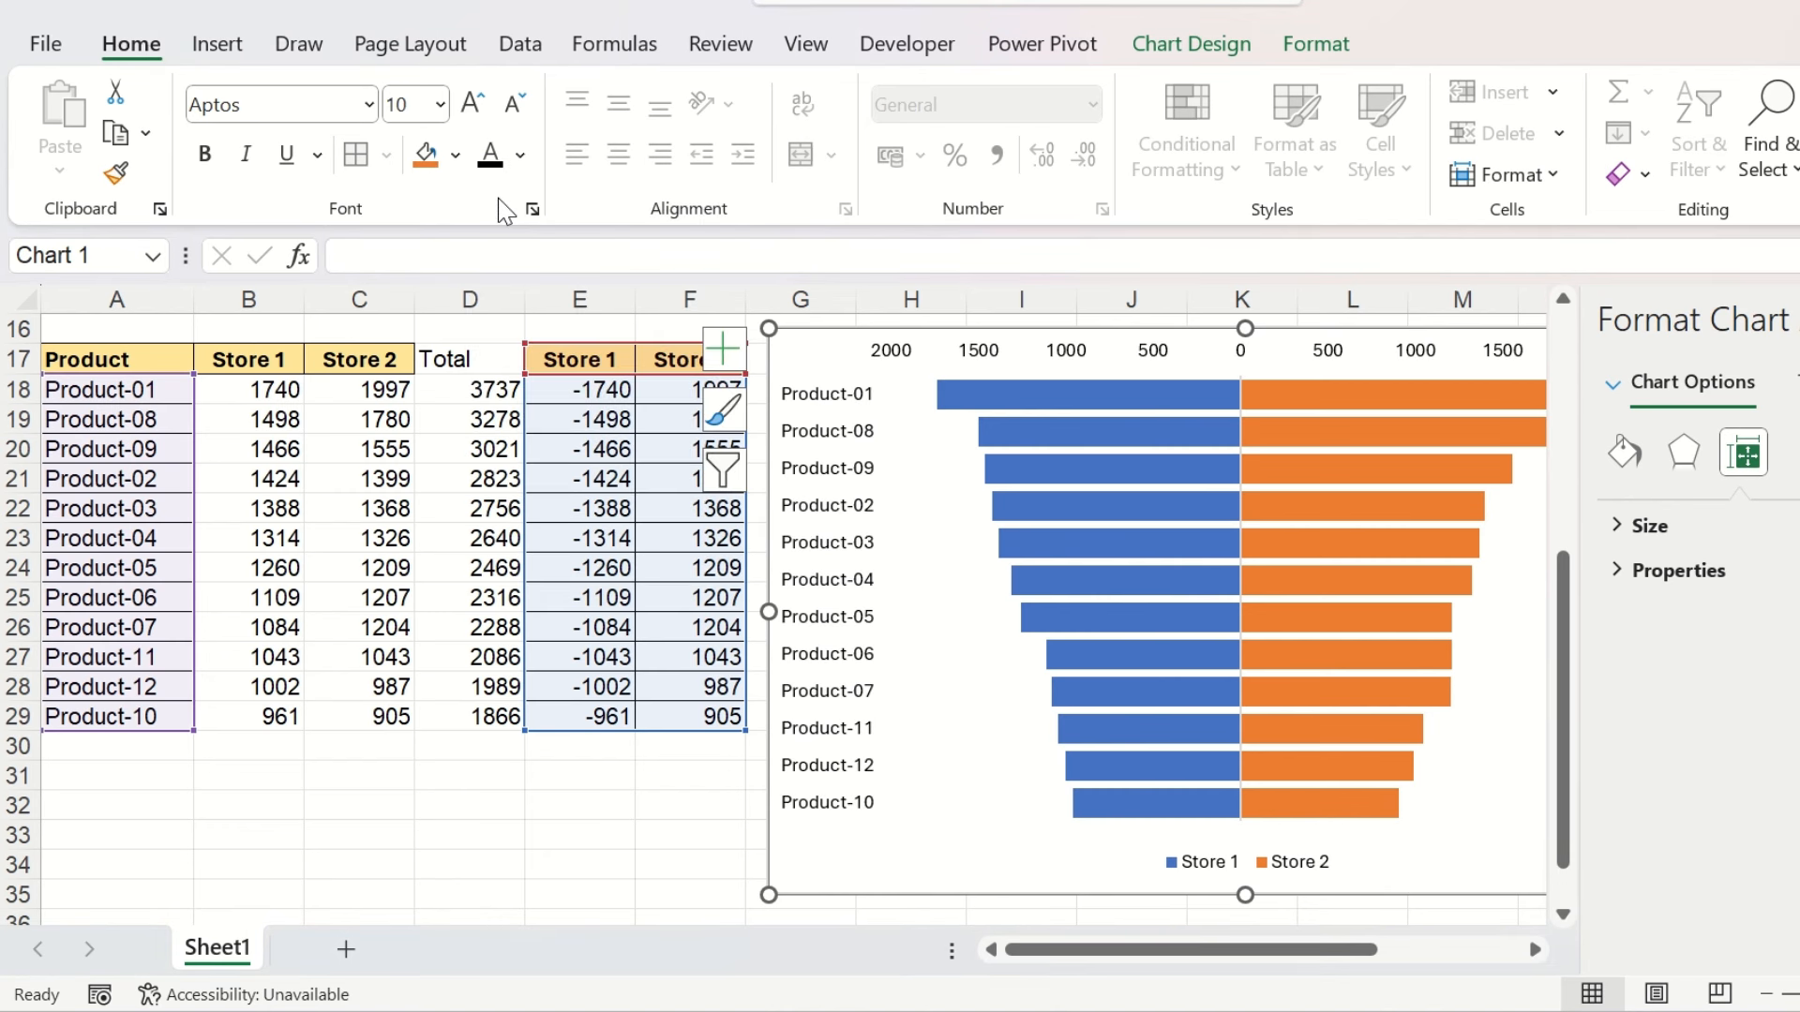
Increase the chart's font size to 11 and add data labels to both the Store 1 and Store 2 series
{"action": "left_click", "coordinate": [473, 101]}
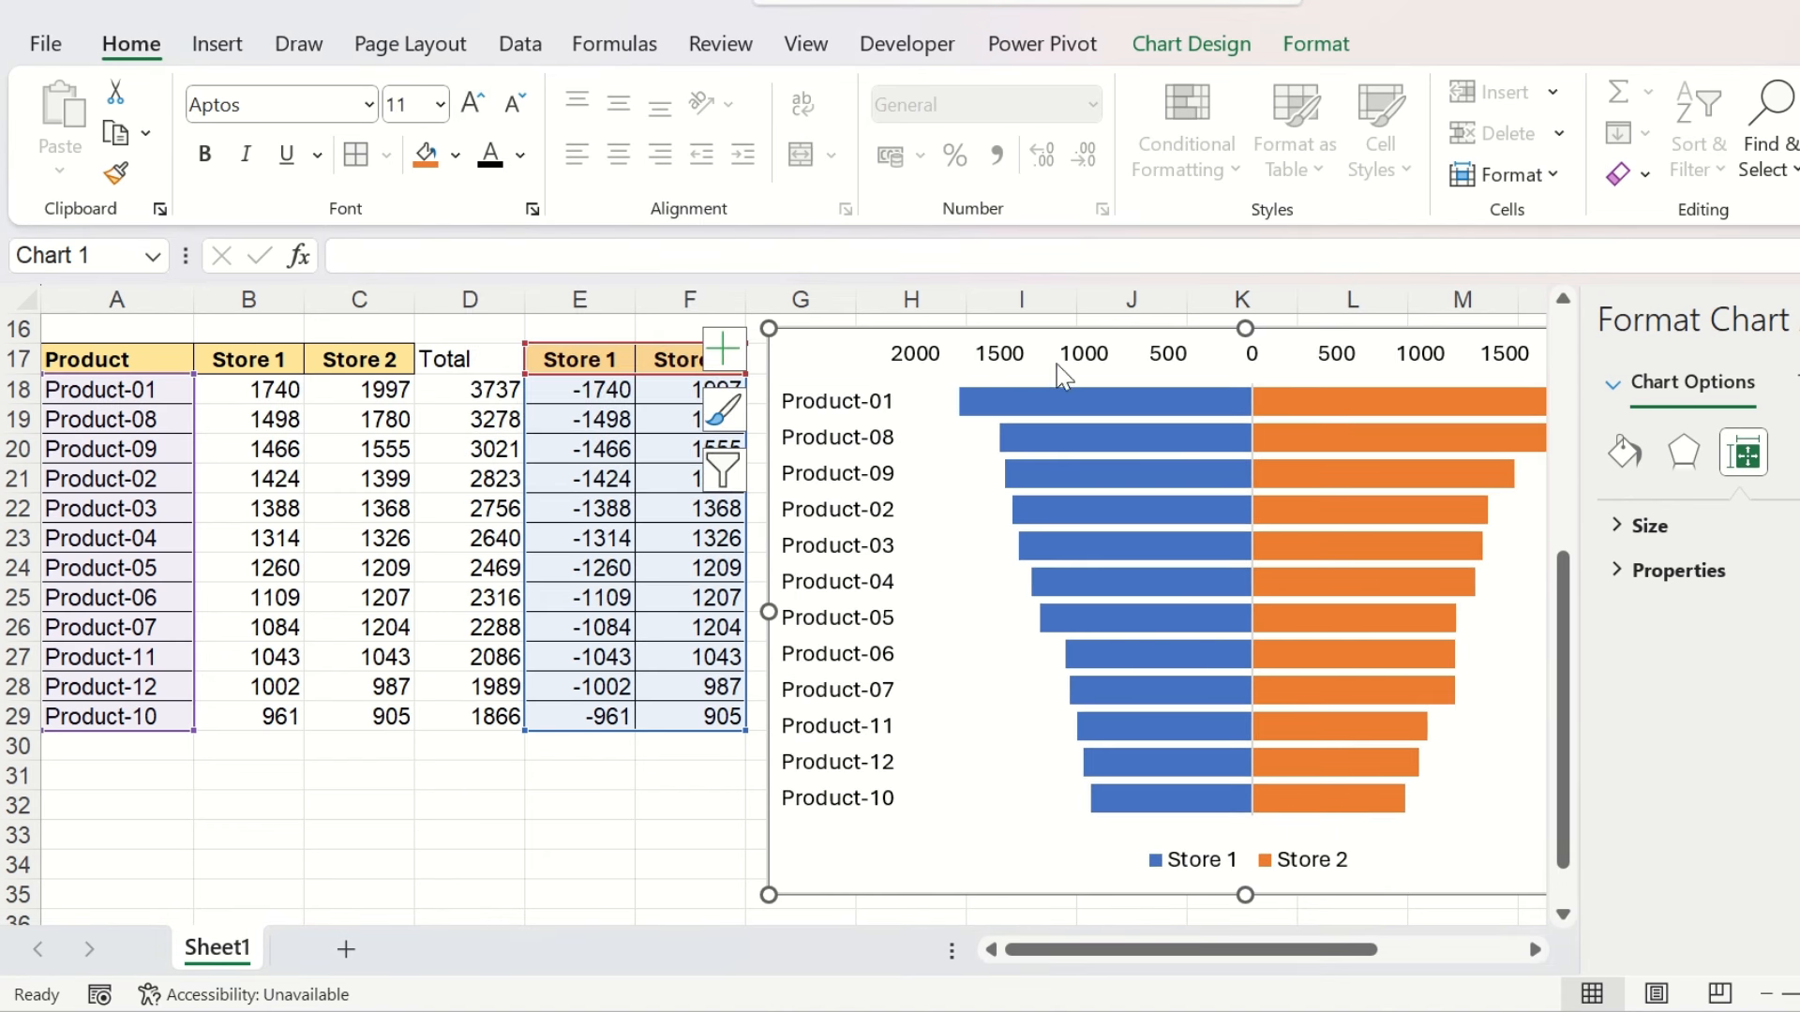
{"action": "right_click", "coordinate": [1081, 399]}
{"action": "left_click", "coordinate": [1202, 666]}
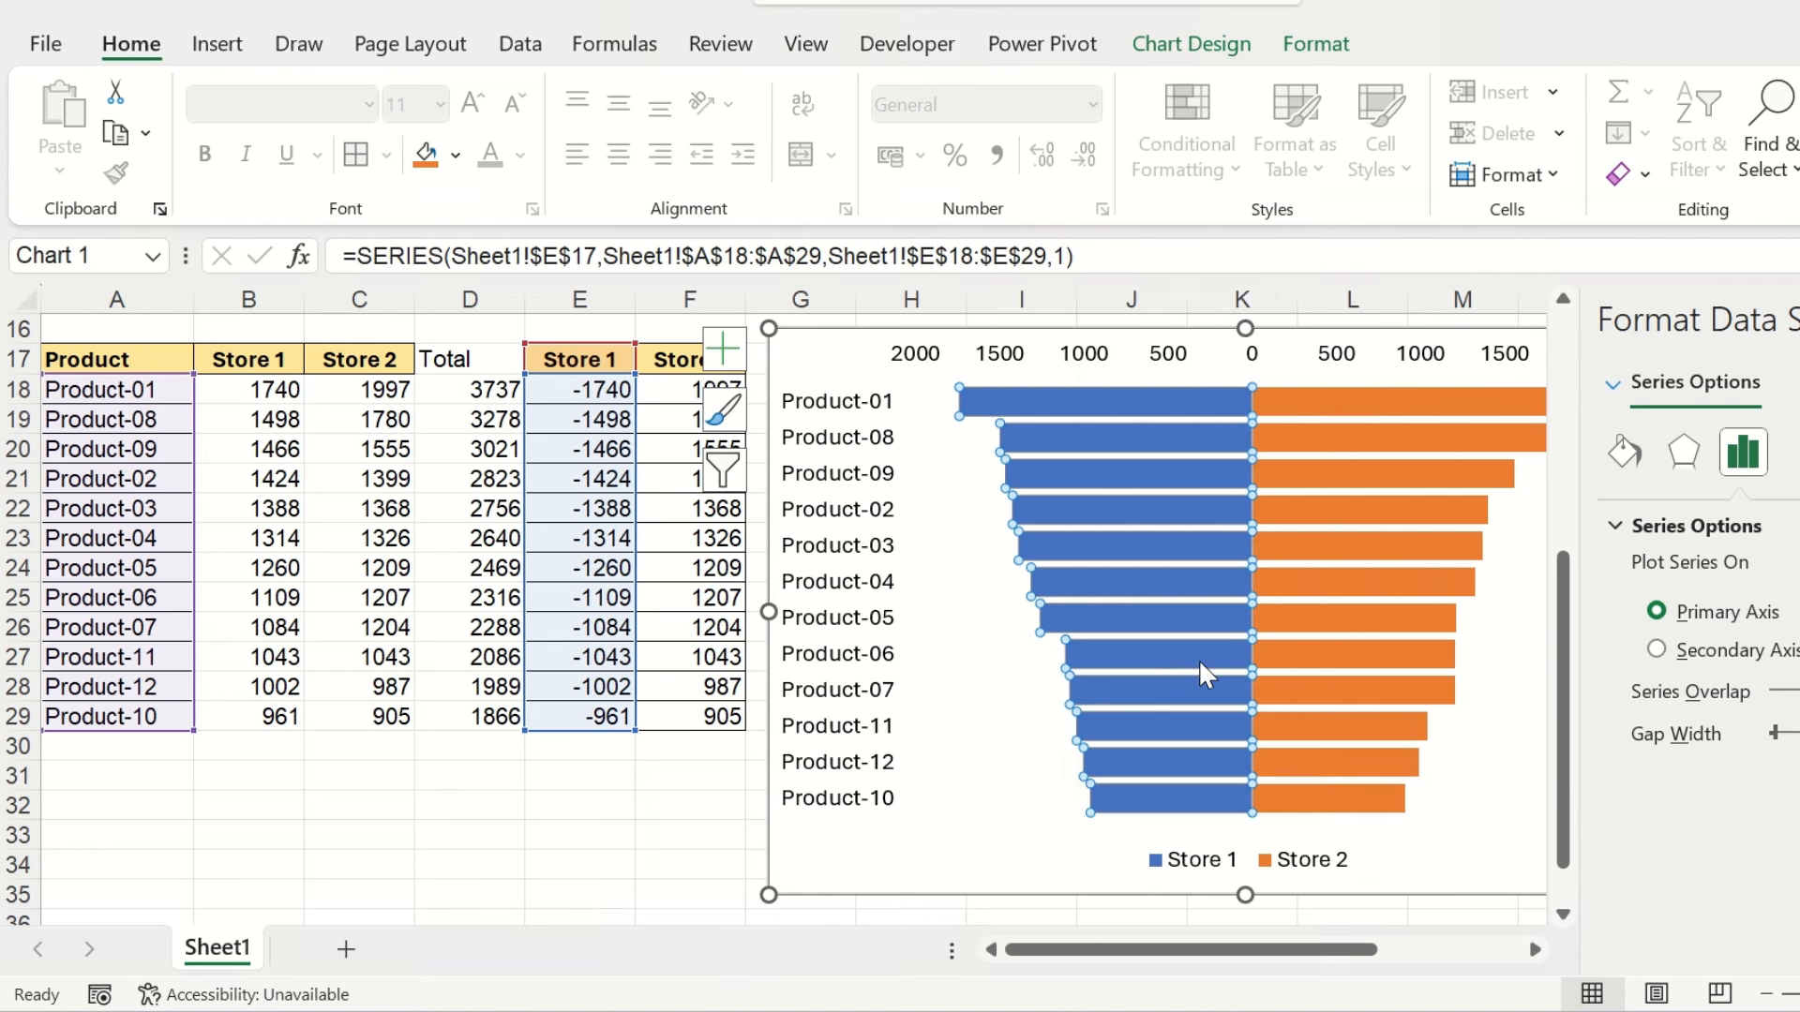
{"action": "right_click", "coordinate": [1361, 465]}
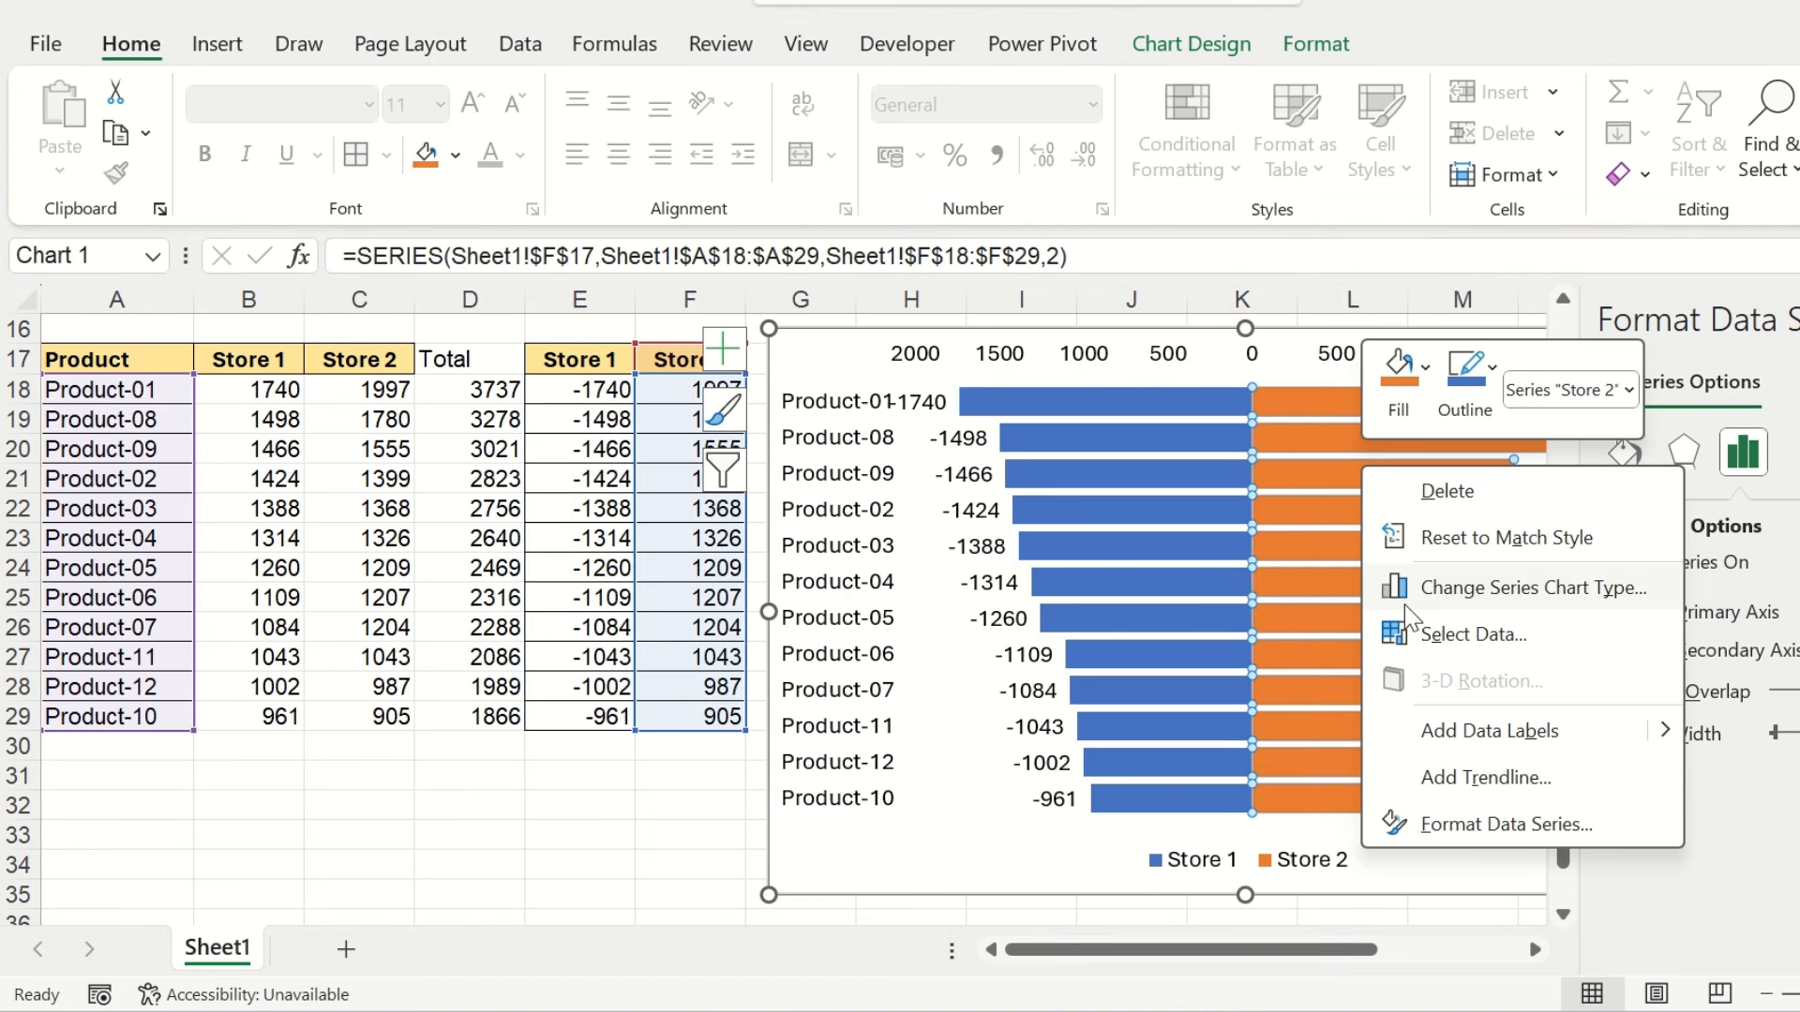
{"action": "left_click", "coordinate": [1434, 733]}
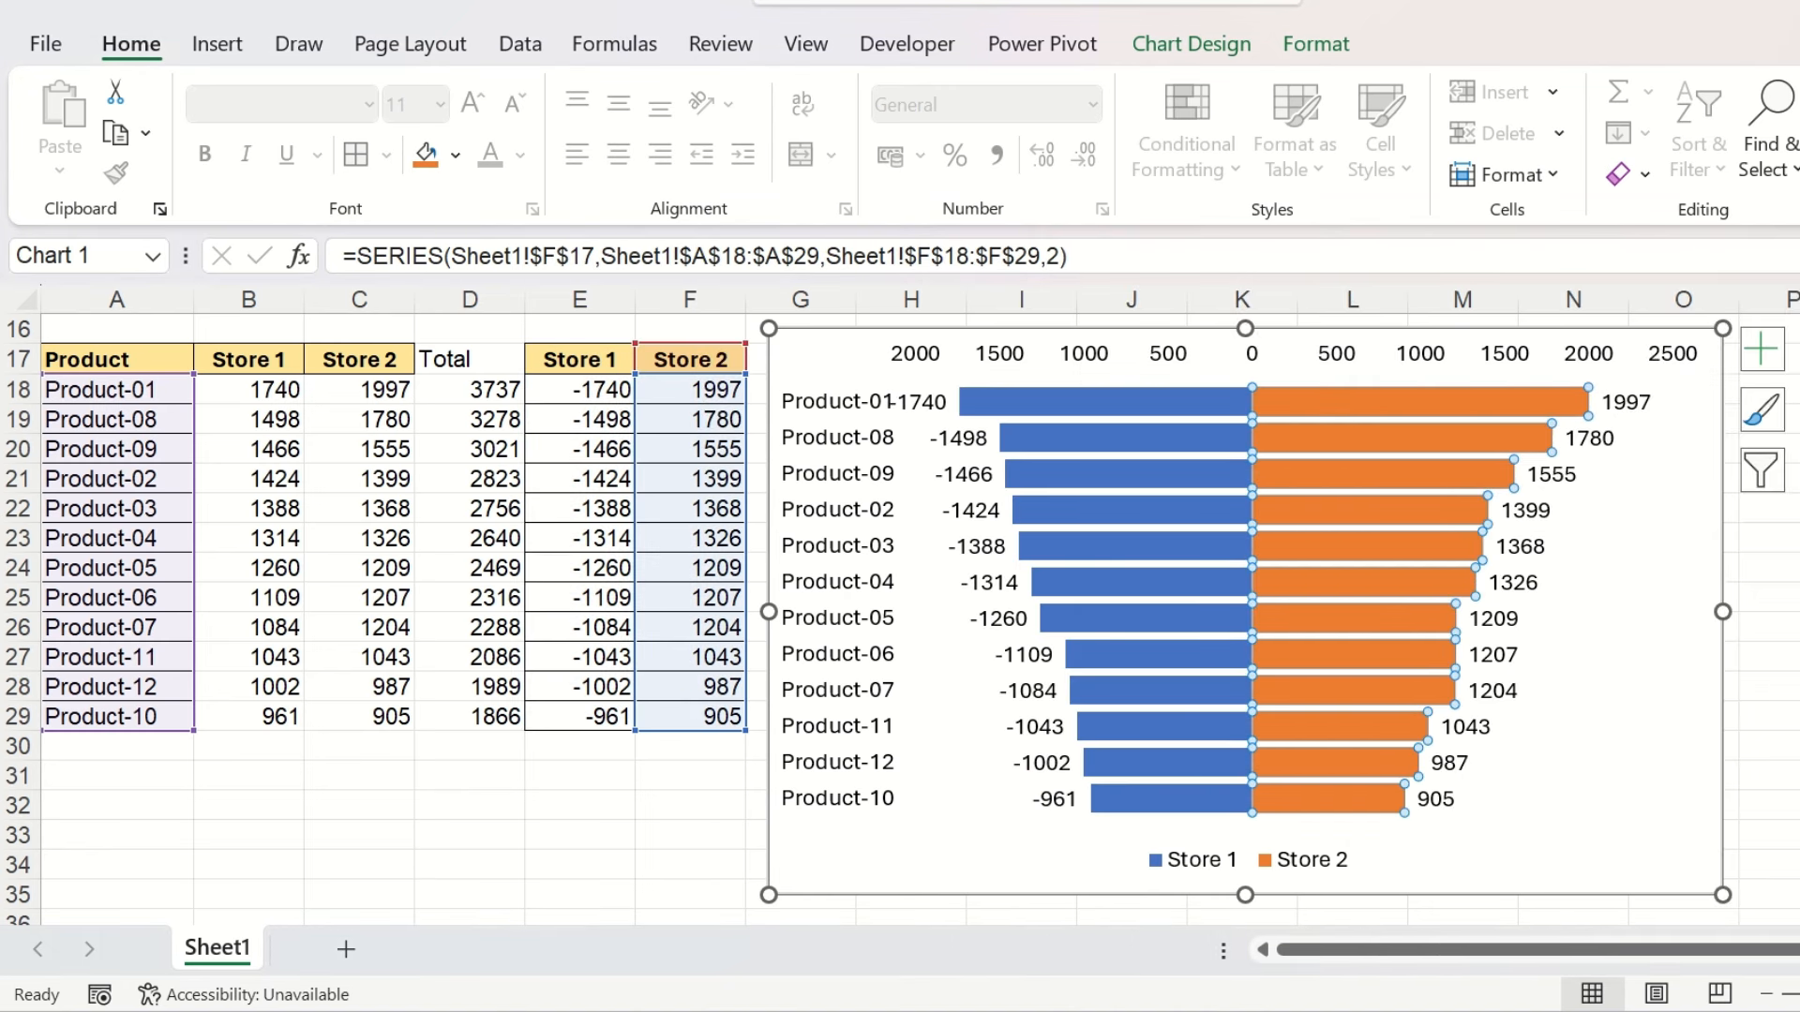
Apply the custom number format ###0;###0 to the Store 1 data labels
{"action": "left_click", "coordinate": [652, 600]}
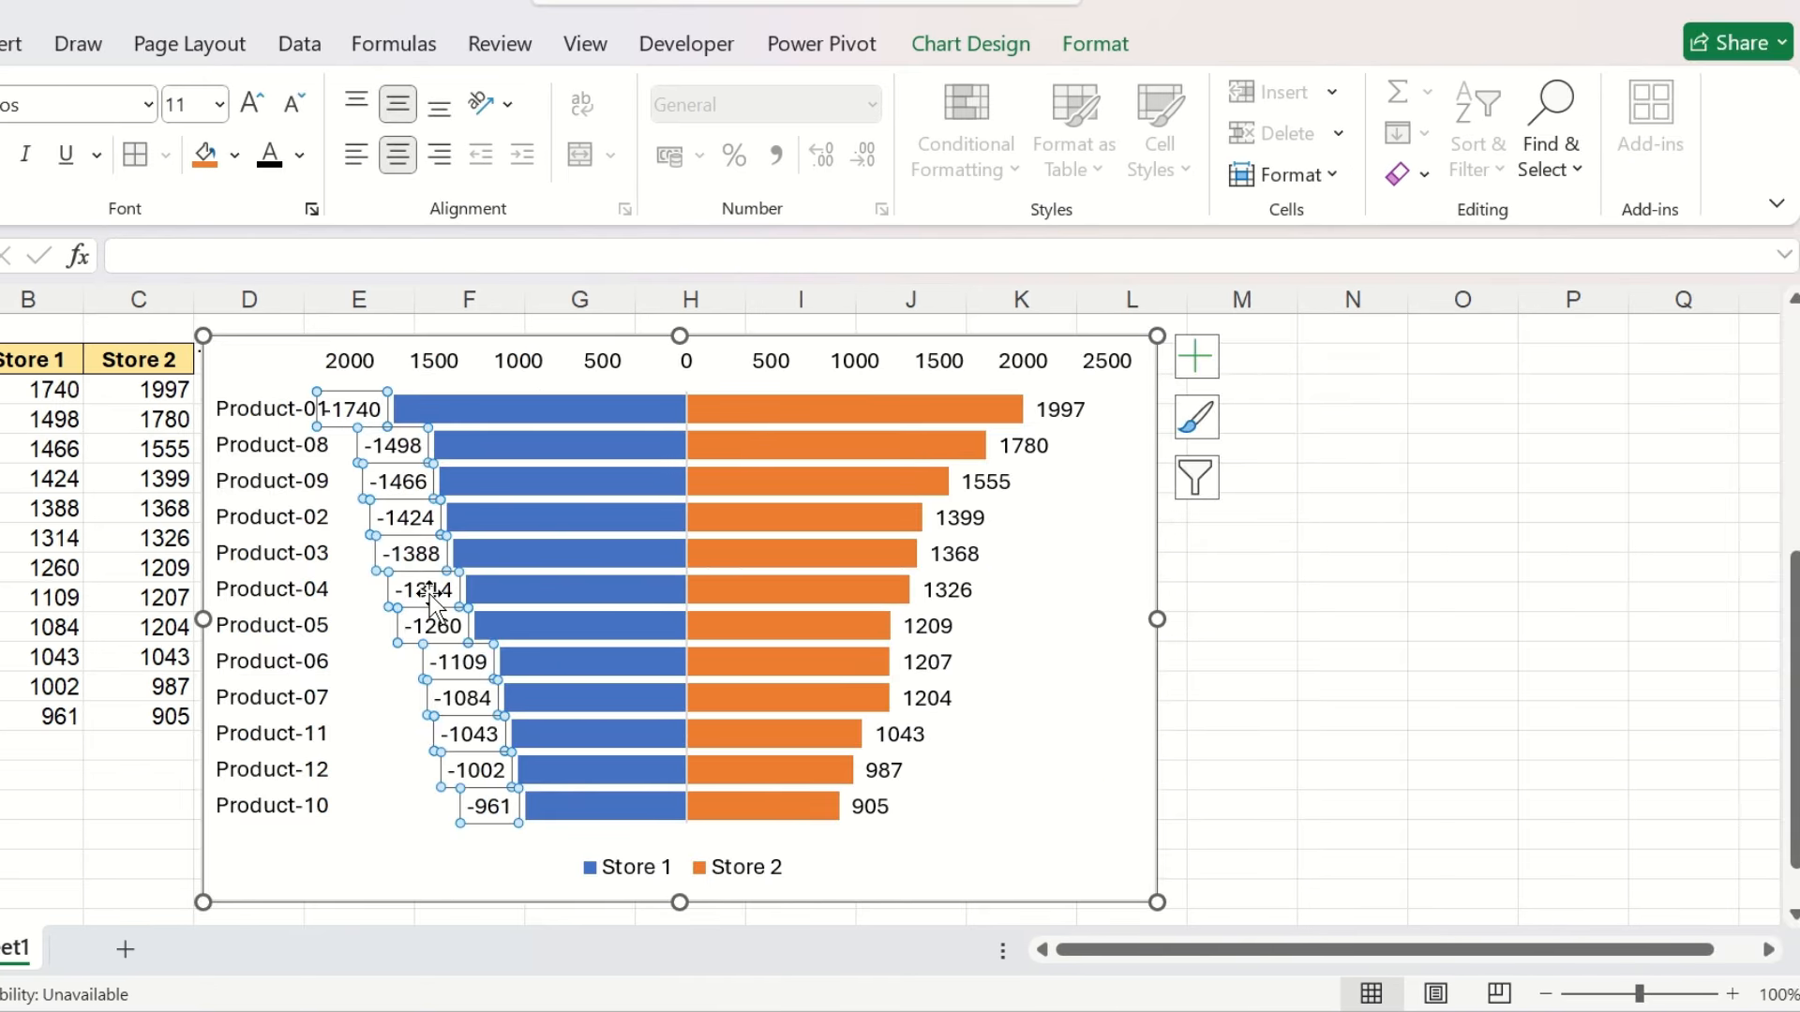
{"action": "right_click", "coordinate": [432, 598]}
{"action": "left_click", "coordinate": [554, 568]}
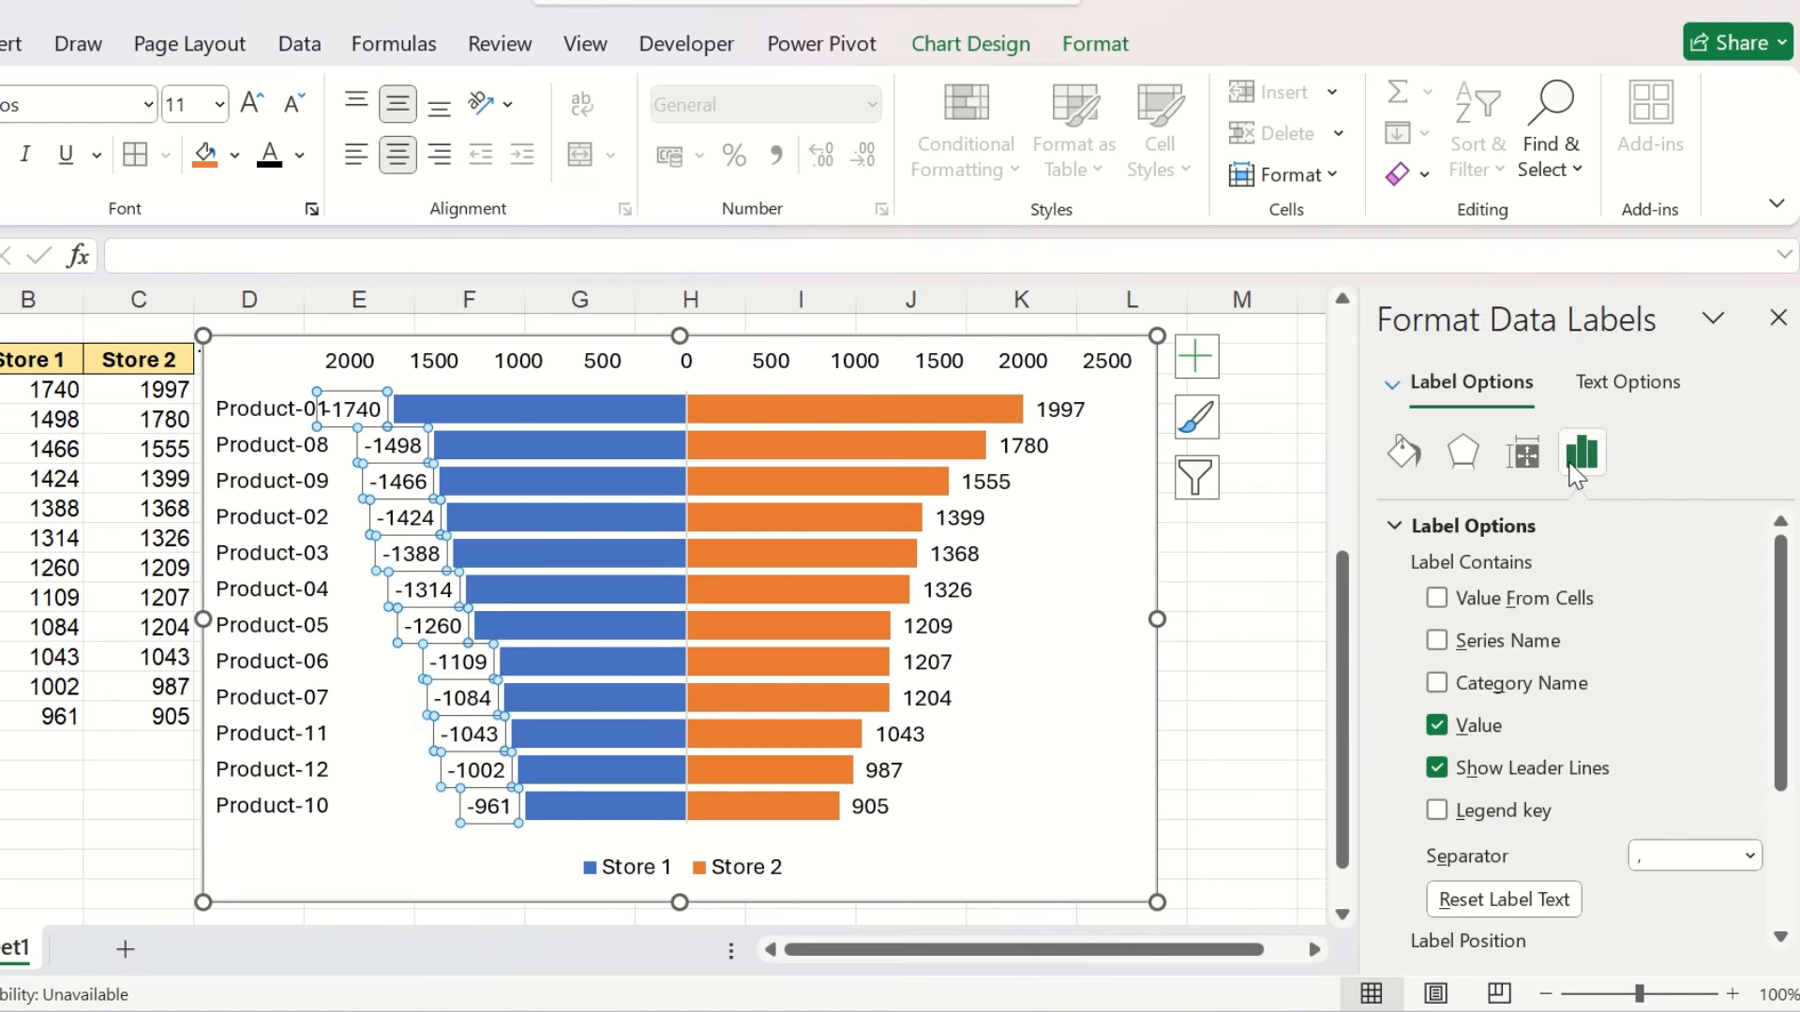
{"action": "left_click", "coordinate": [1580, 454]}
{"action": "scroll", "coordinate": [1574, 656], "scroll_direction": "down", "scroll_amount": 3}
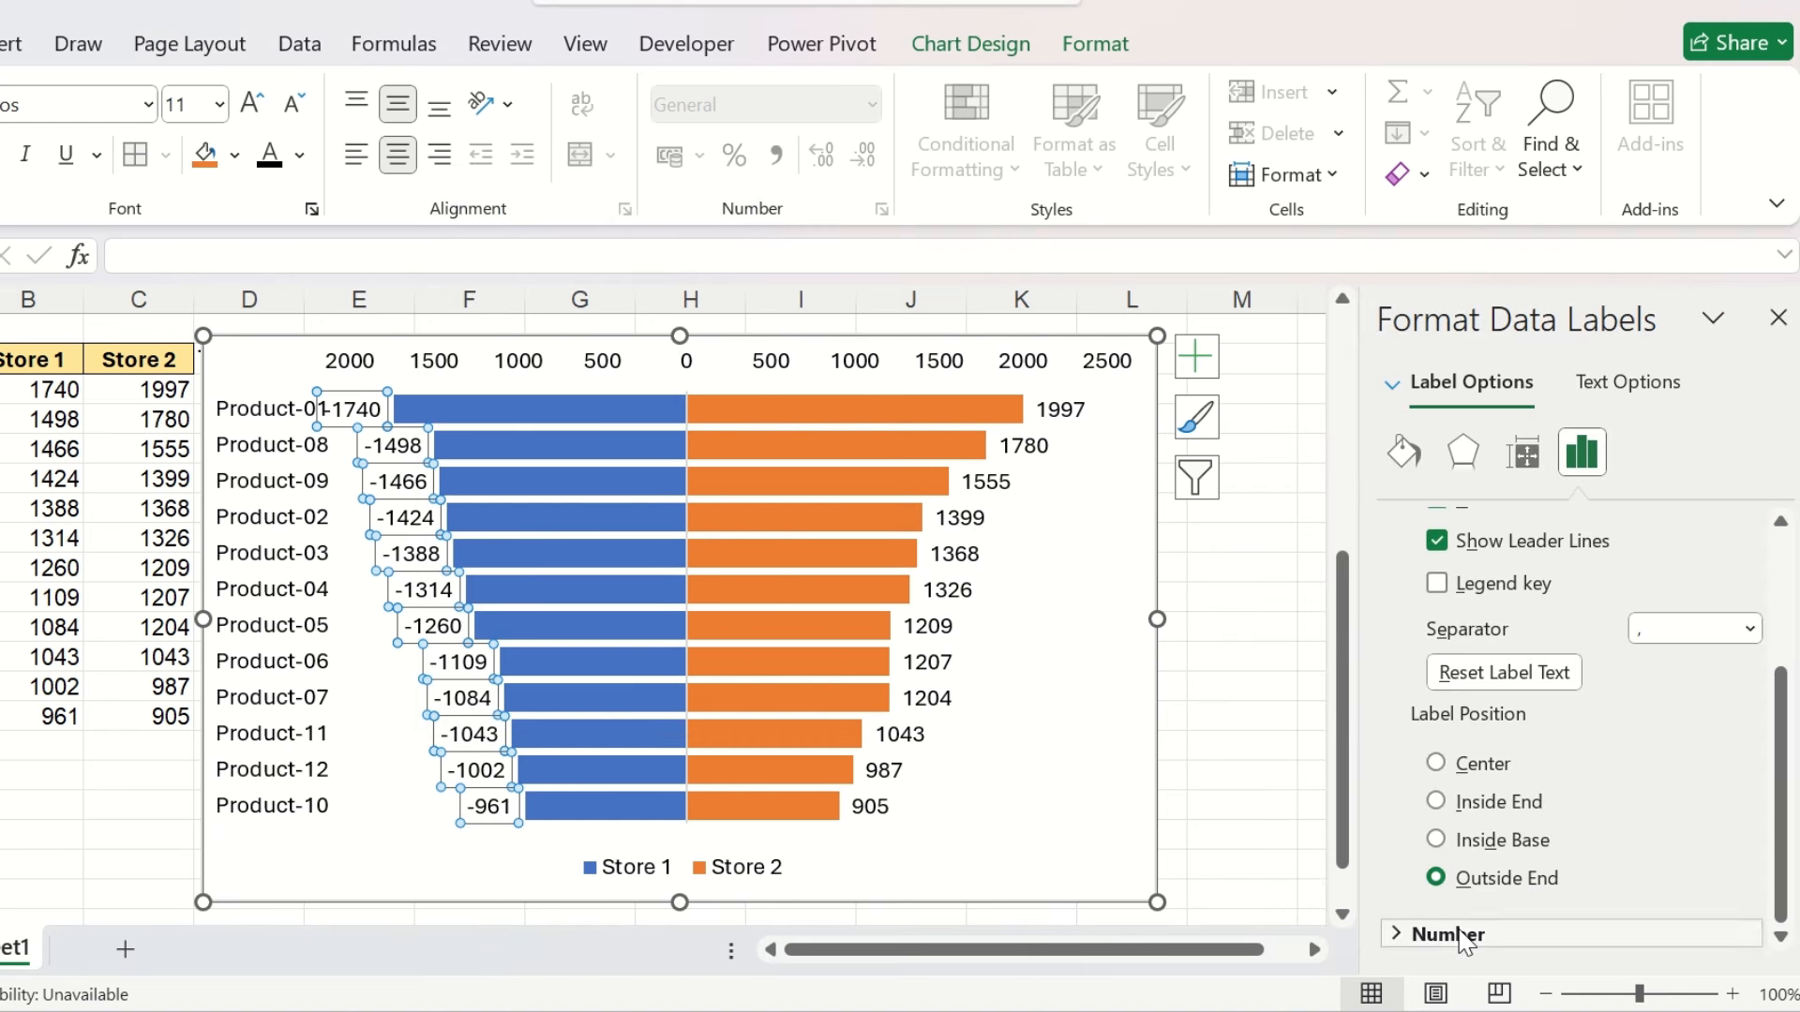
{"action": "scroll", "coordinate": [1564, 713], "scroll_direction": "down", "scroll_amount": 5}
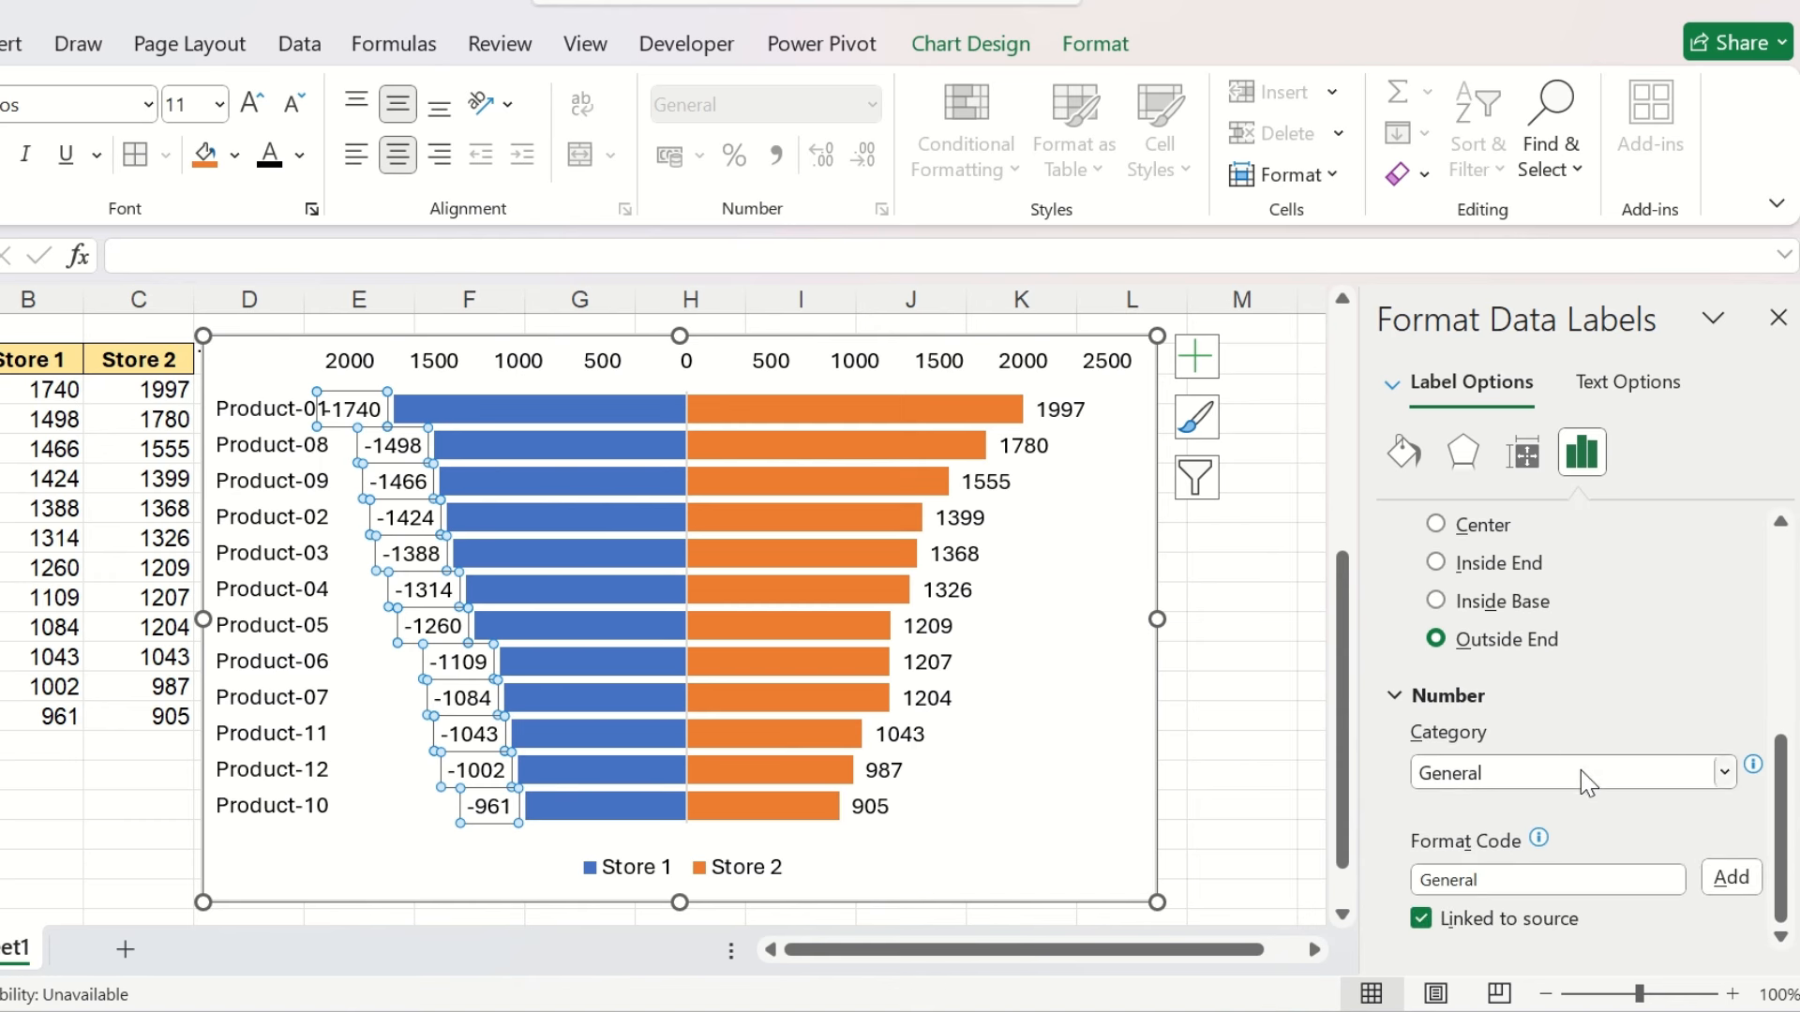
{"action": "left_click", "coordinate": [1580, 772]}
{"action": "left_click", "coordinate": [1524, 738]}
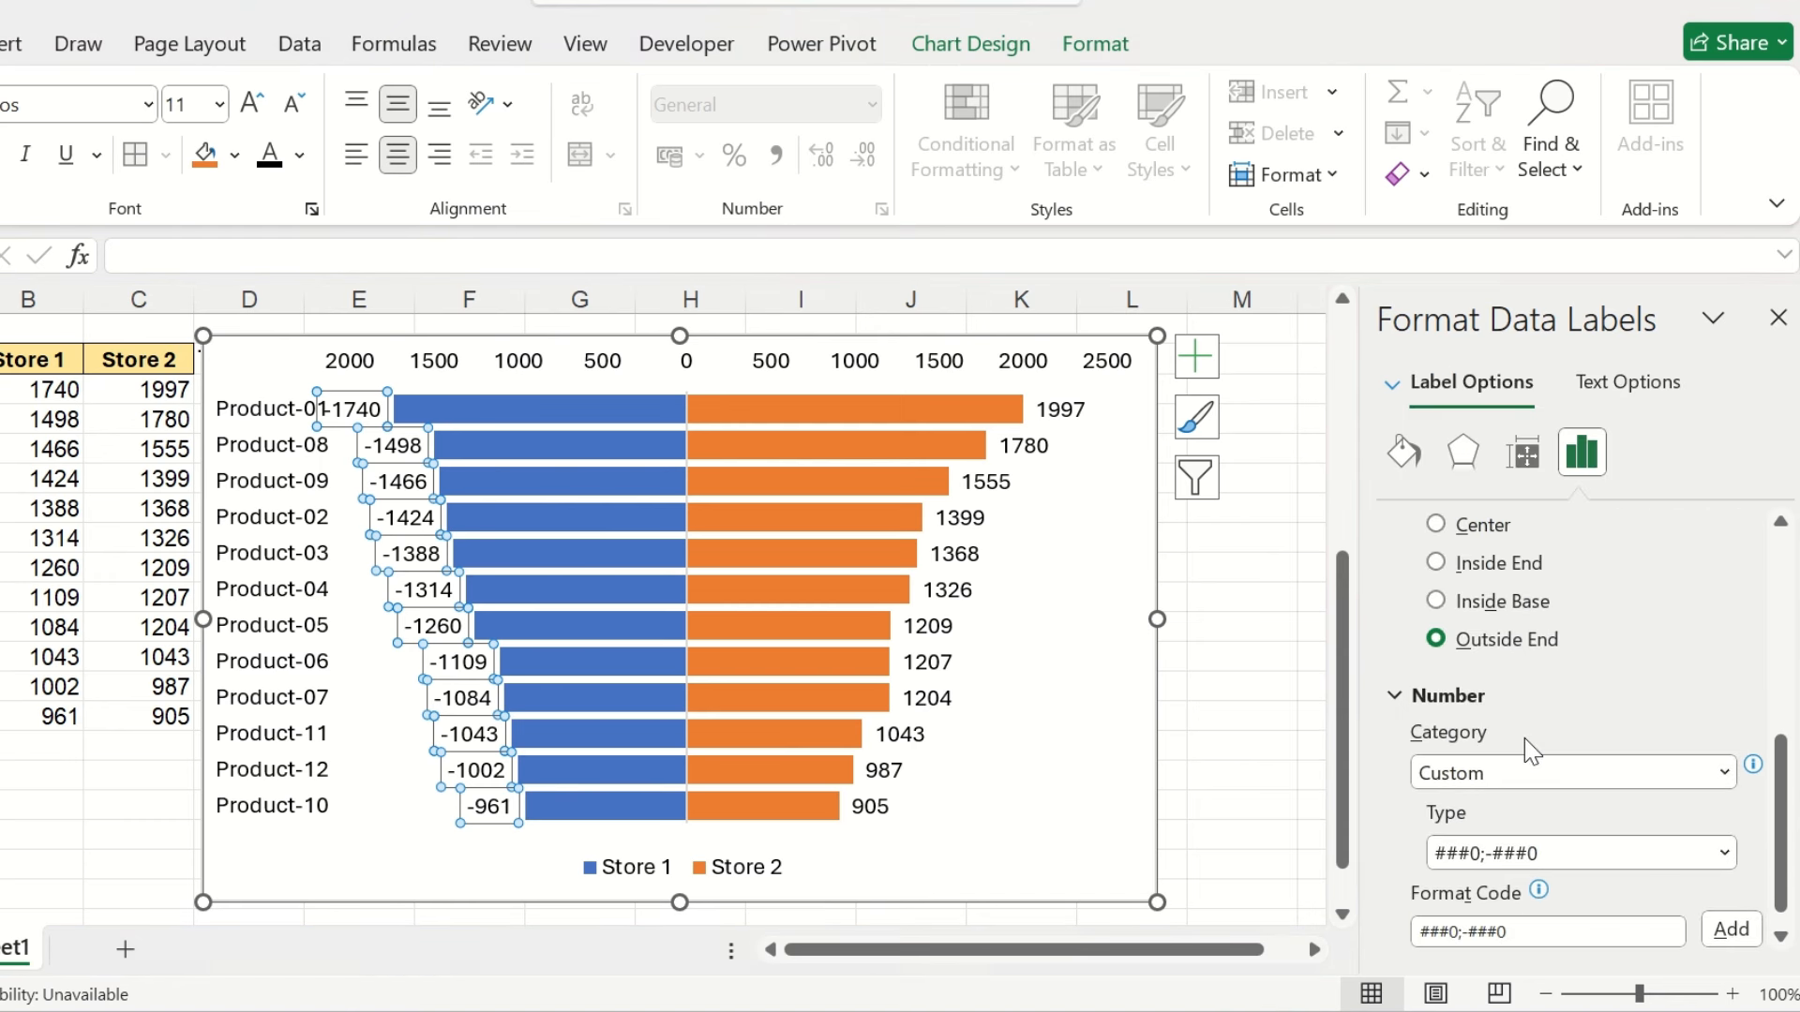
{"action": "scroll", "coordinate": [1509, 843], "scroll_direction": "down", "scroll_amount": 1}
{"action": "left_click", "coordinate": [1468, 881]}
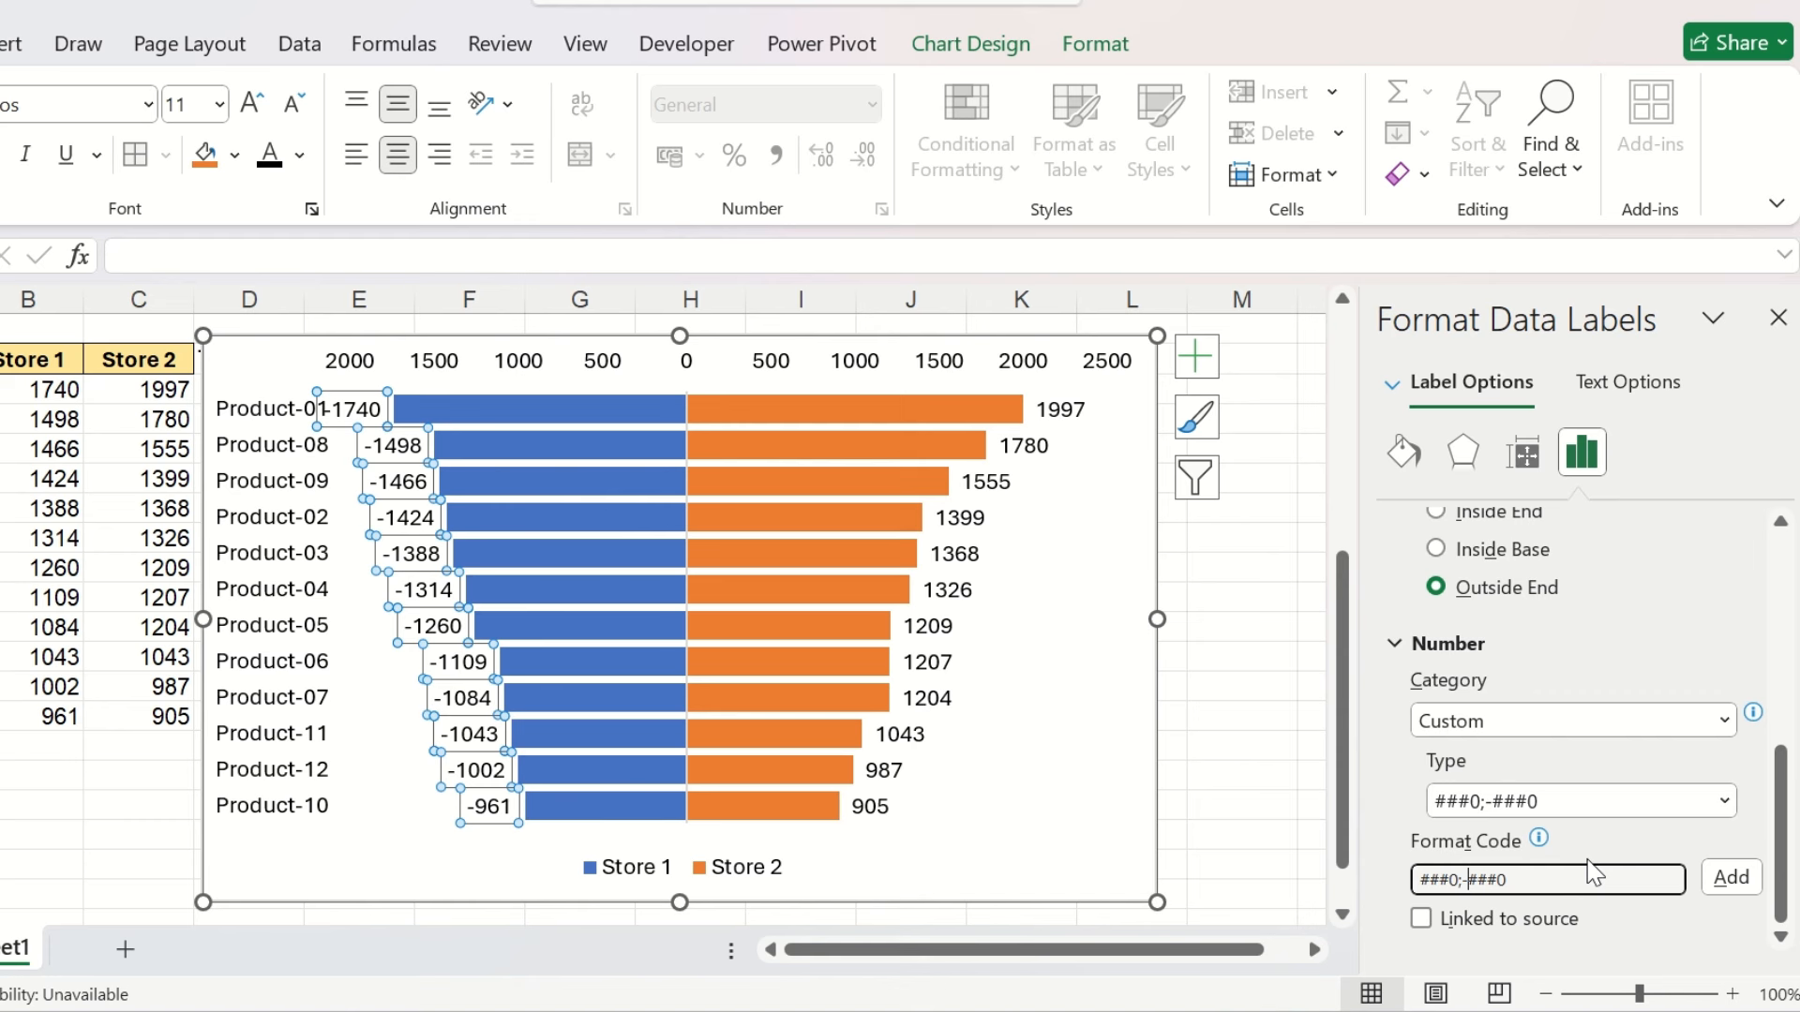
{"action": "key", "text": "BackSpace"}
{"action": "left_click", "coordinate": [1730, 877]}
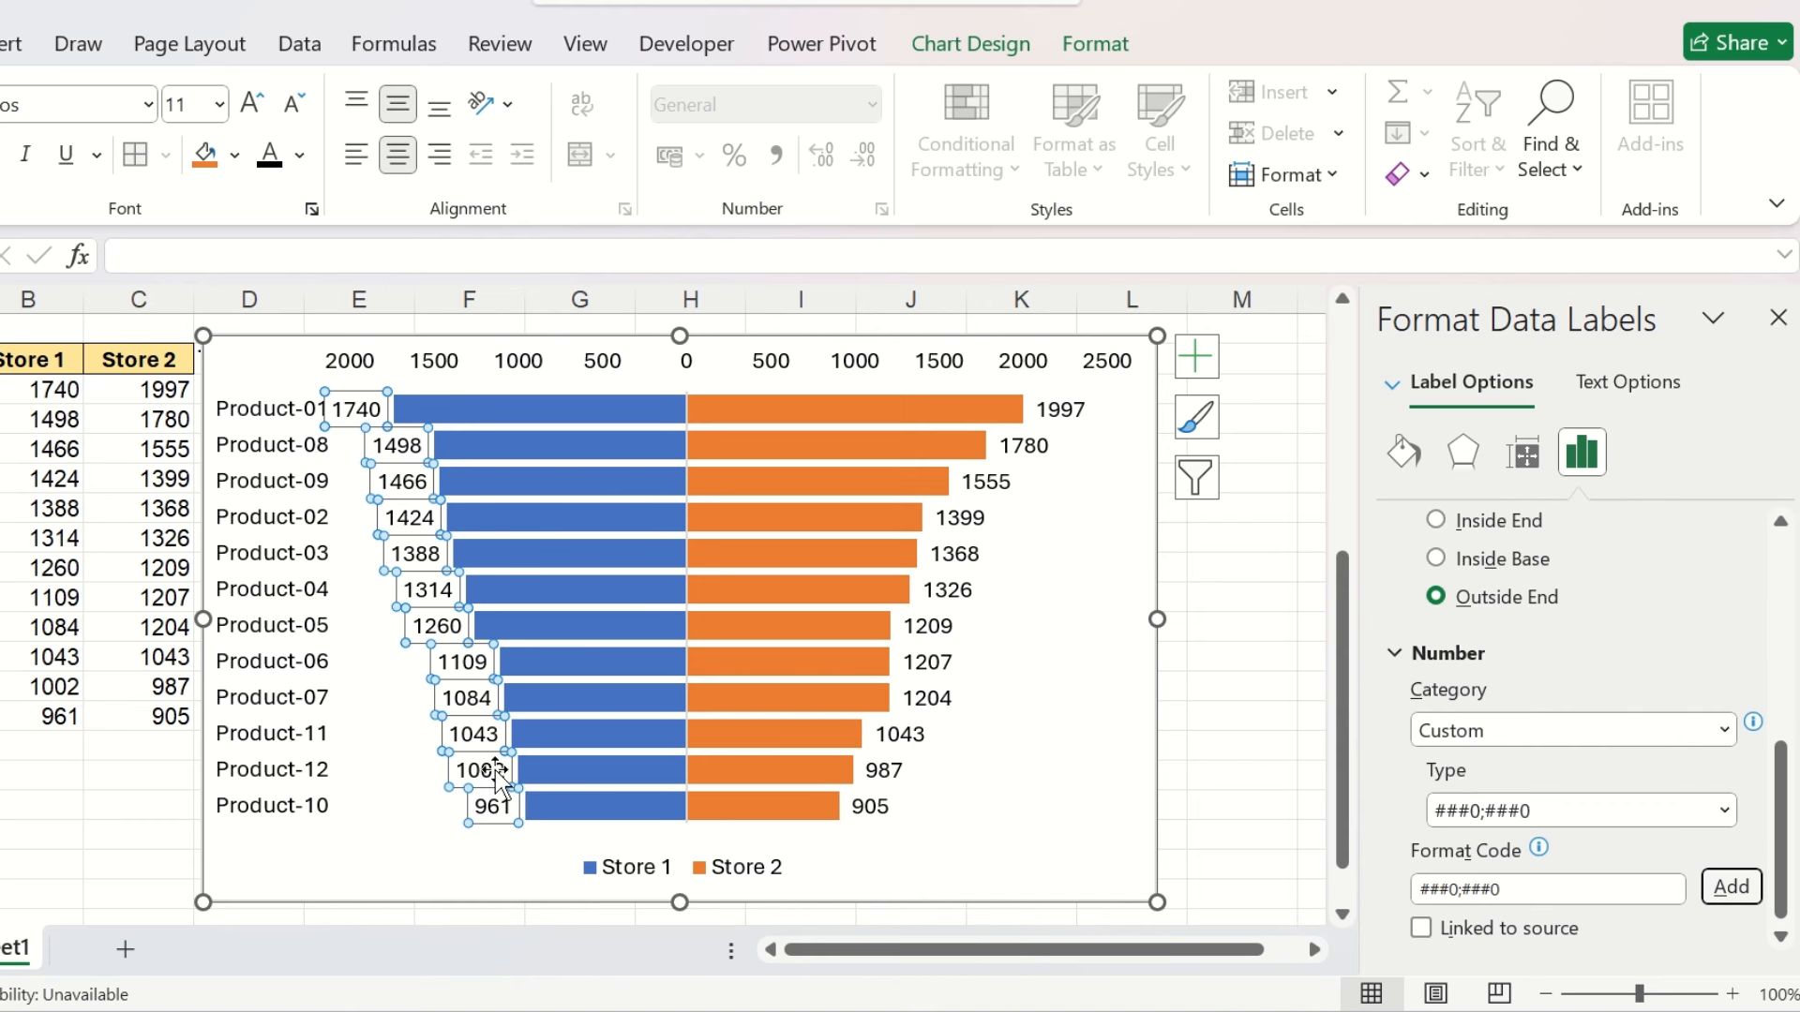
Position the Store 1 data labels at Inside Base and colour their text light gray
{"action": "scroll", "coordinate": [1566, 582], "scroll_direction": "up", "scroll_amount": 5}
{"action": "scroll", "coordinate": [1516, 808], "scroll_direction": "down", "scroll_amount": 2}
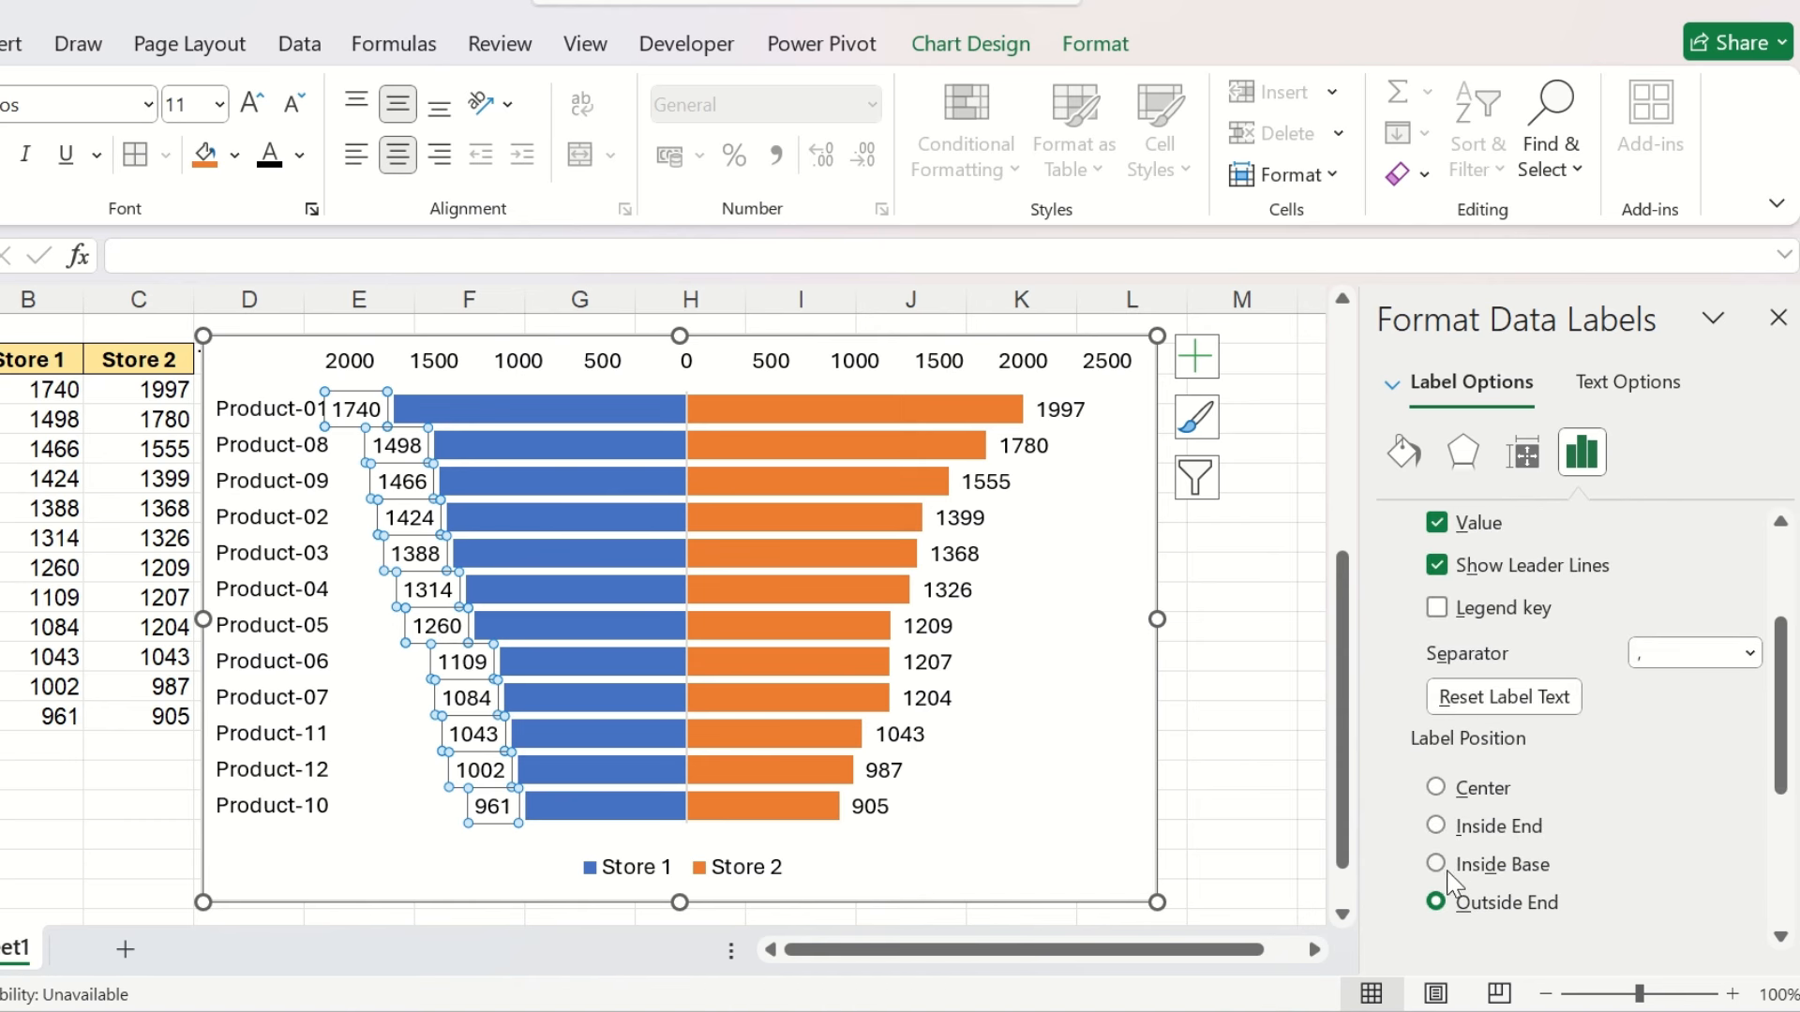
{"action": "left_click", "coordinate": [1485, 867]}
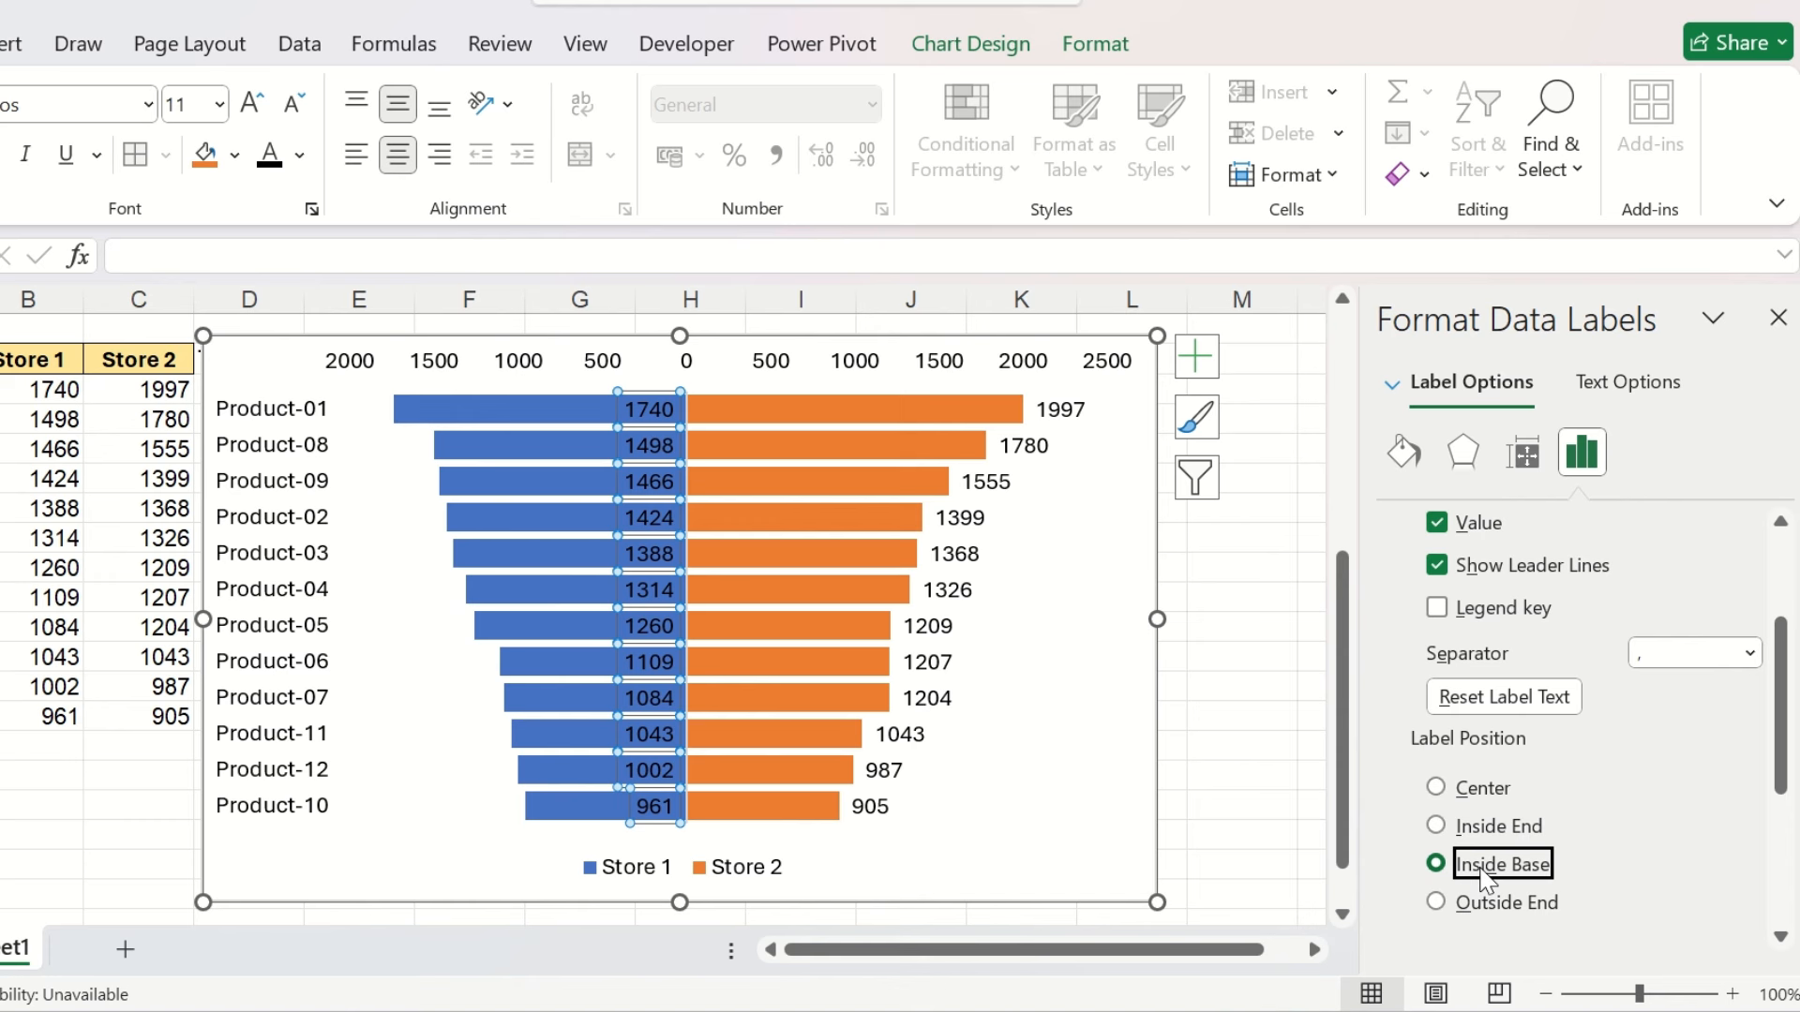
{"action": "left_click", "coordinate": [300, 156]}
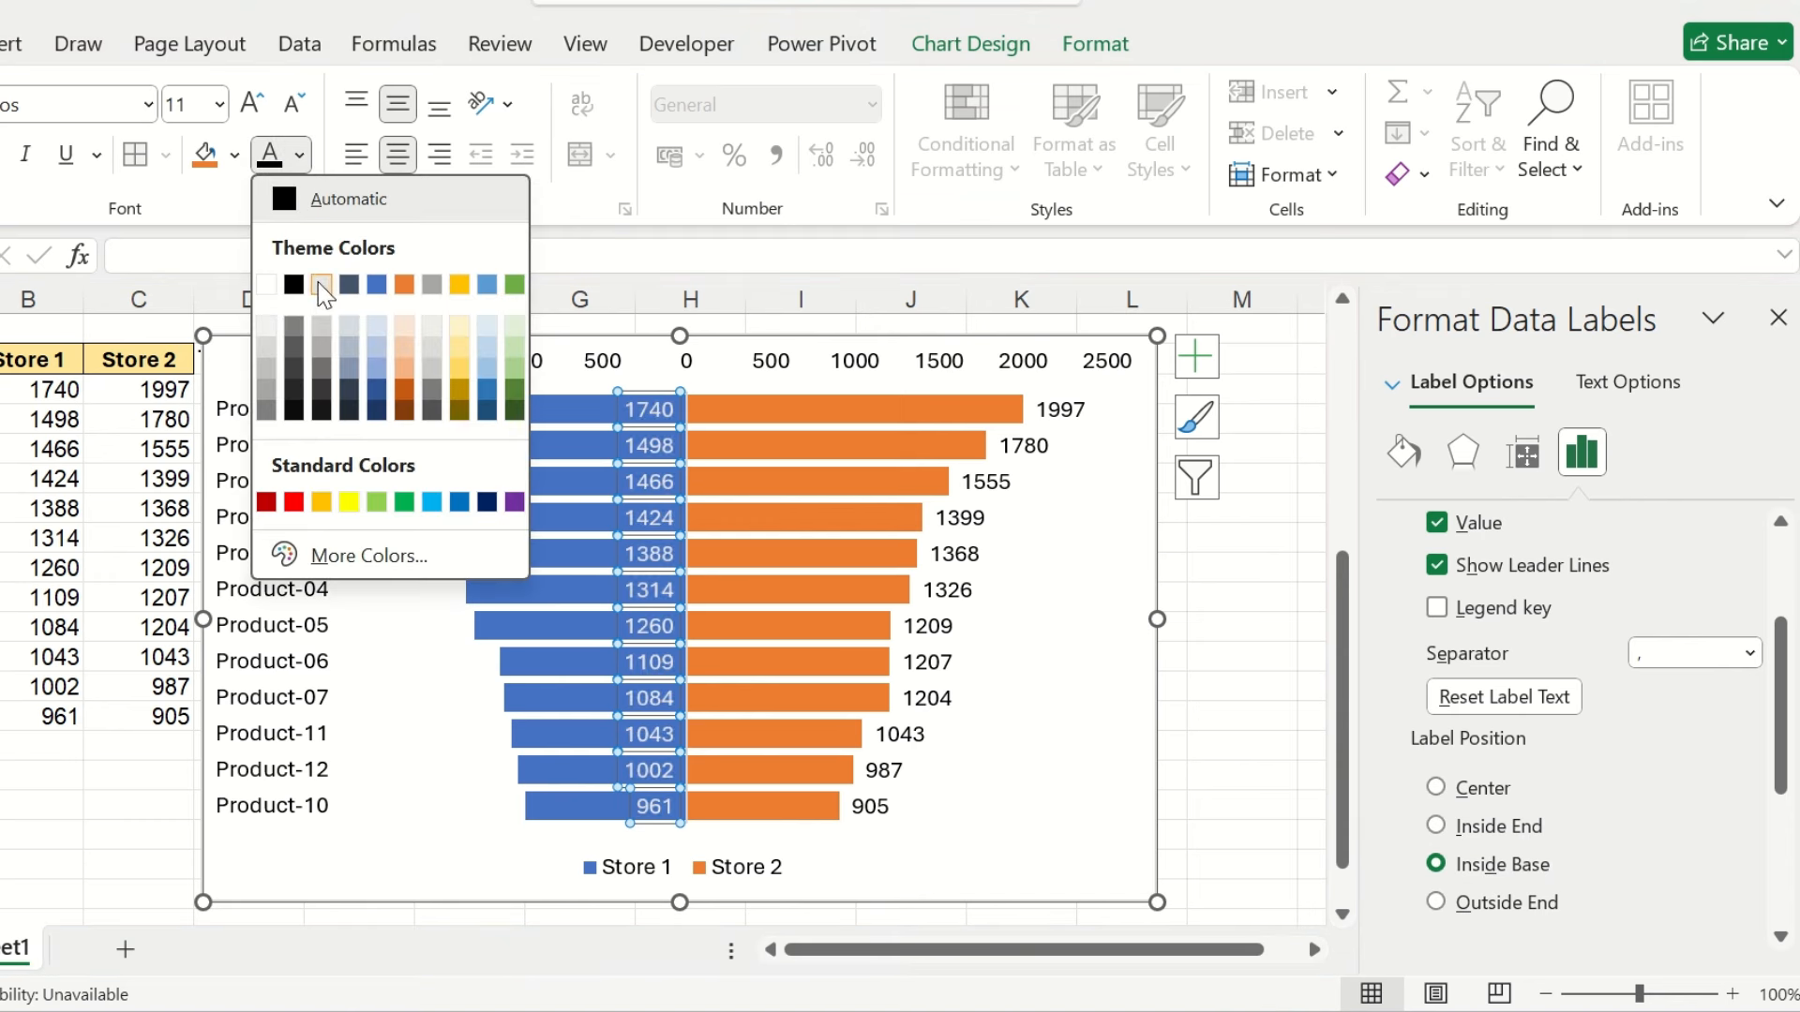
{"action": "left_click", "coordinate": [320, 284]}
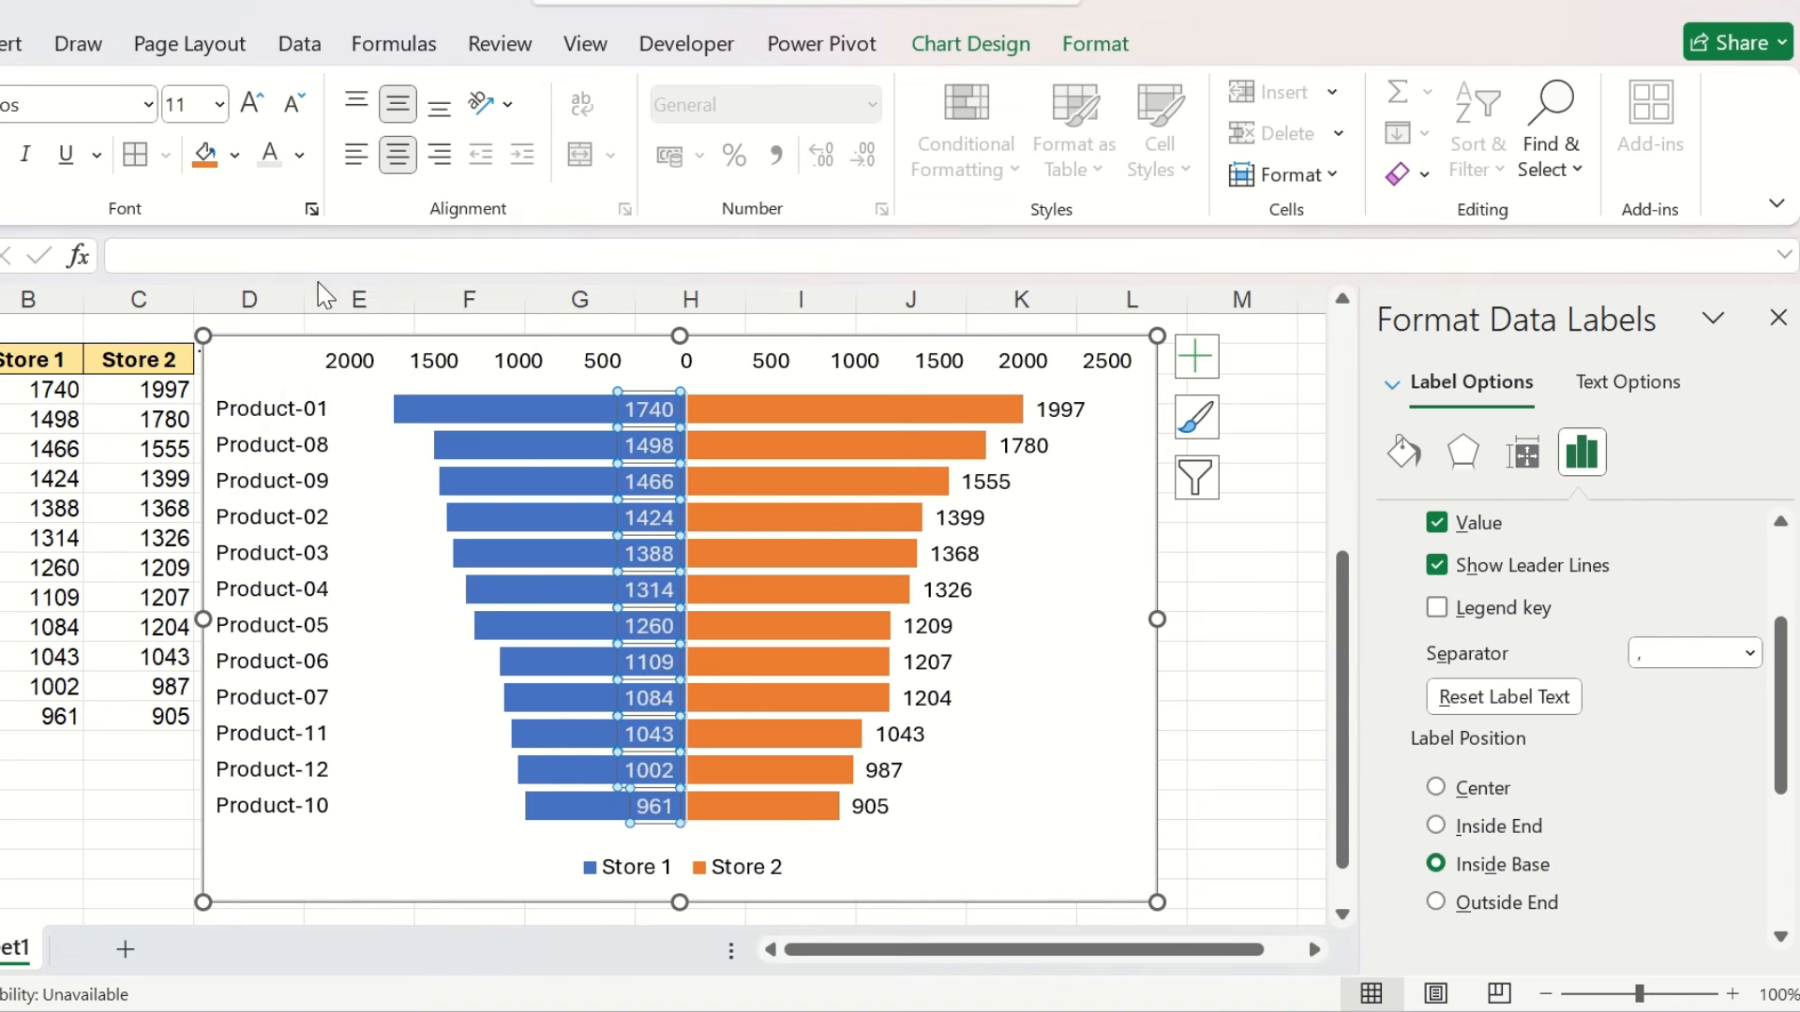
Position the Store 2 data labels at Inside Base and deselect the chart
{"action": "left_click", "coordinate": [1062, 409]}
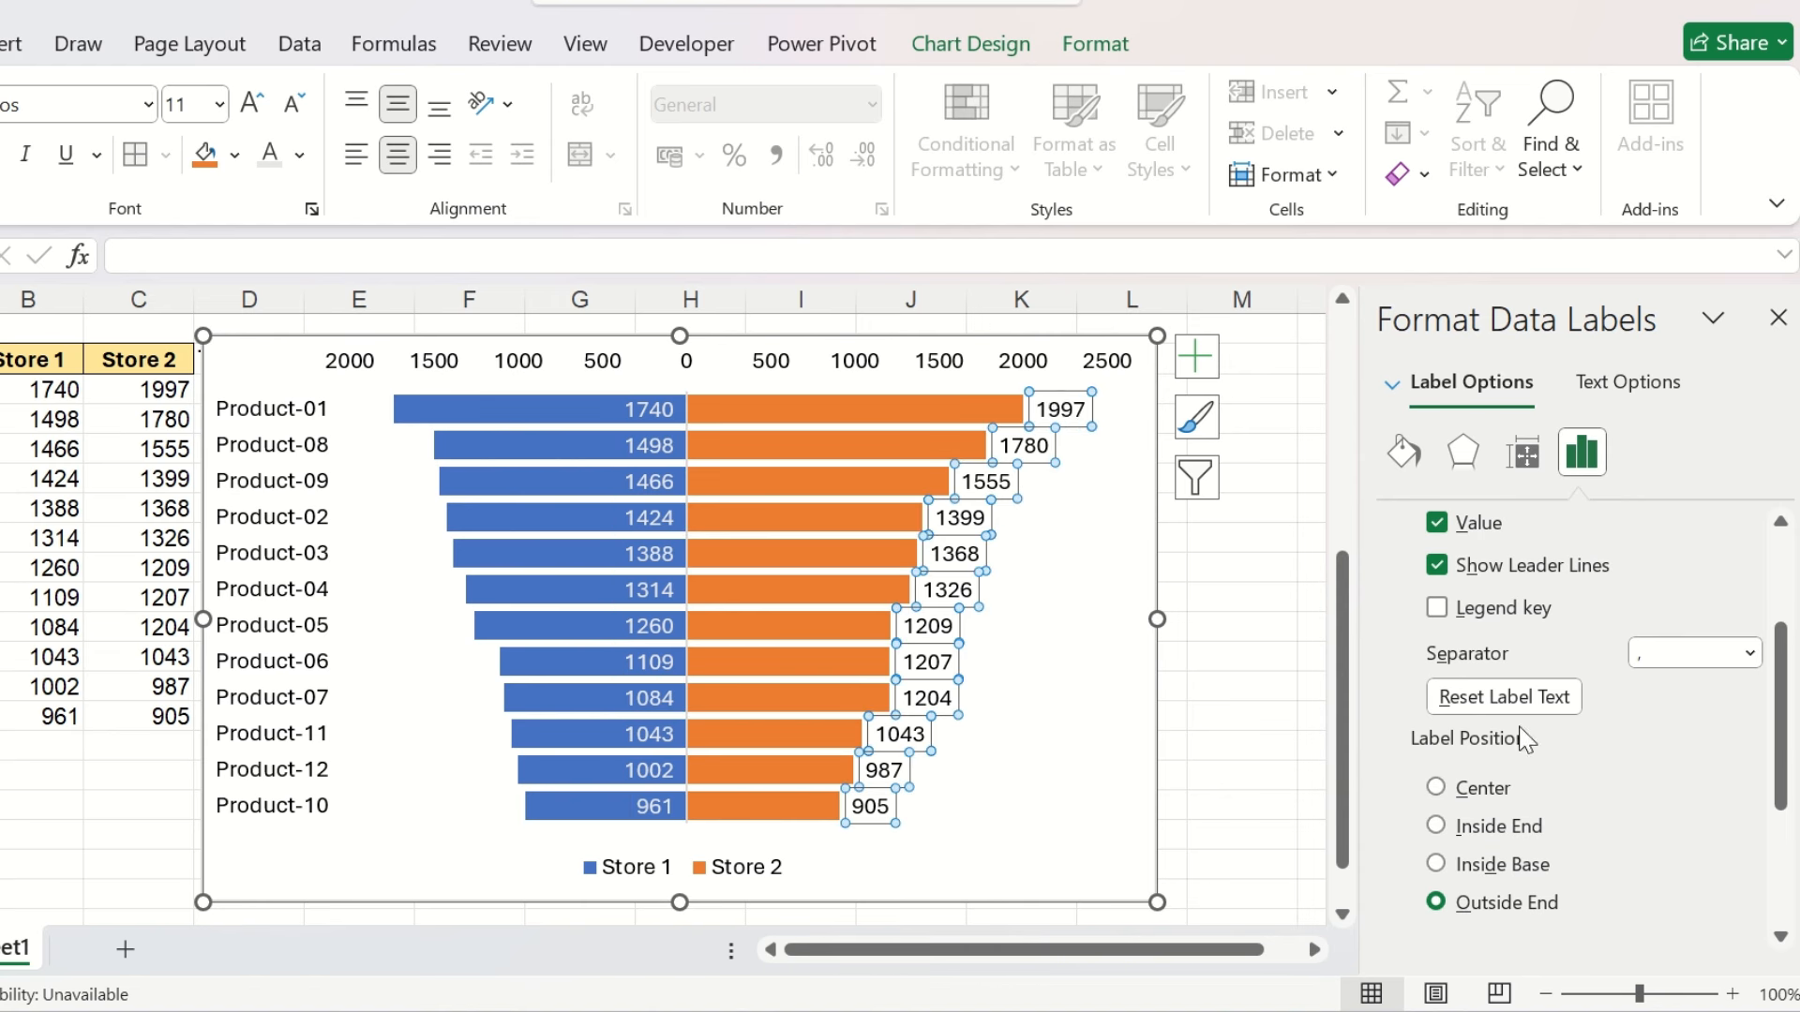
{"action": "left_click", "coordinate": [1469, 870]}
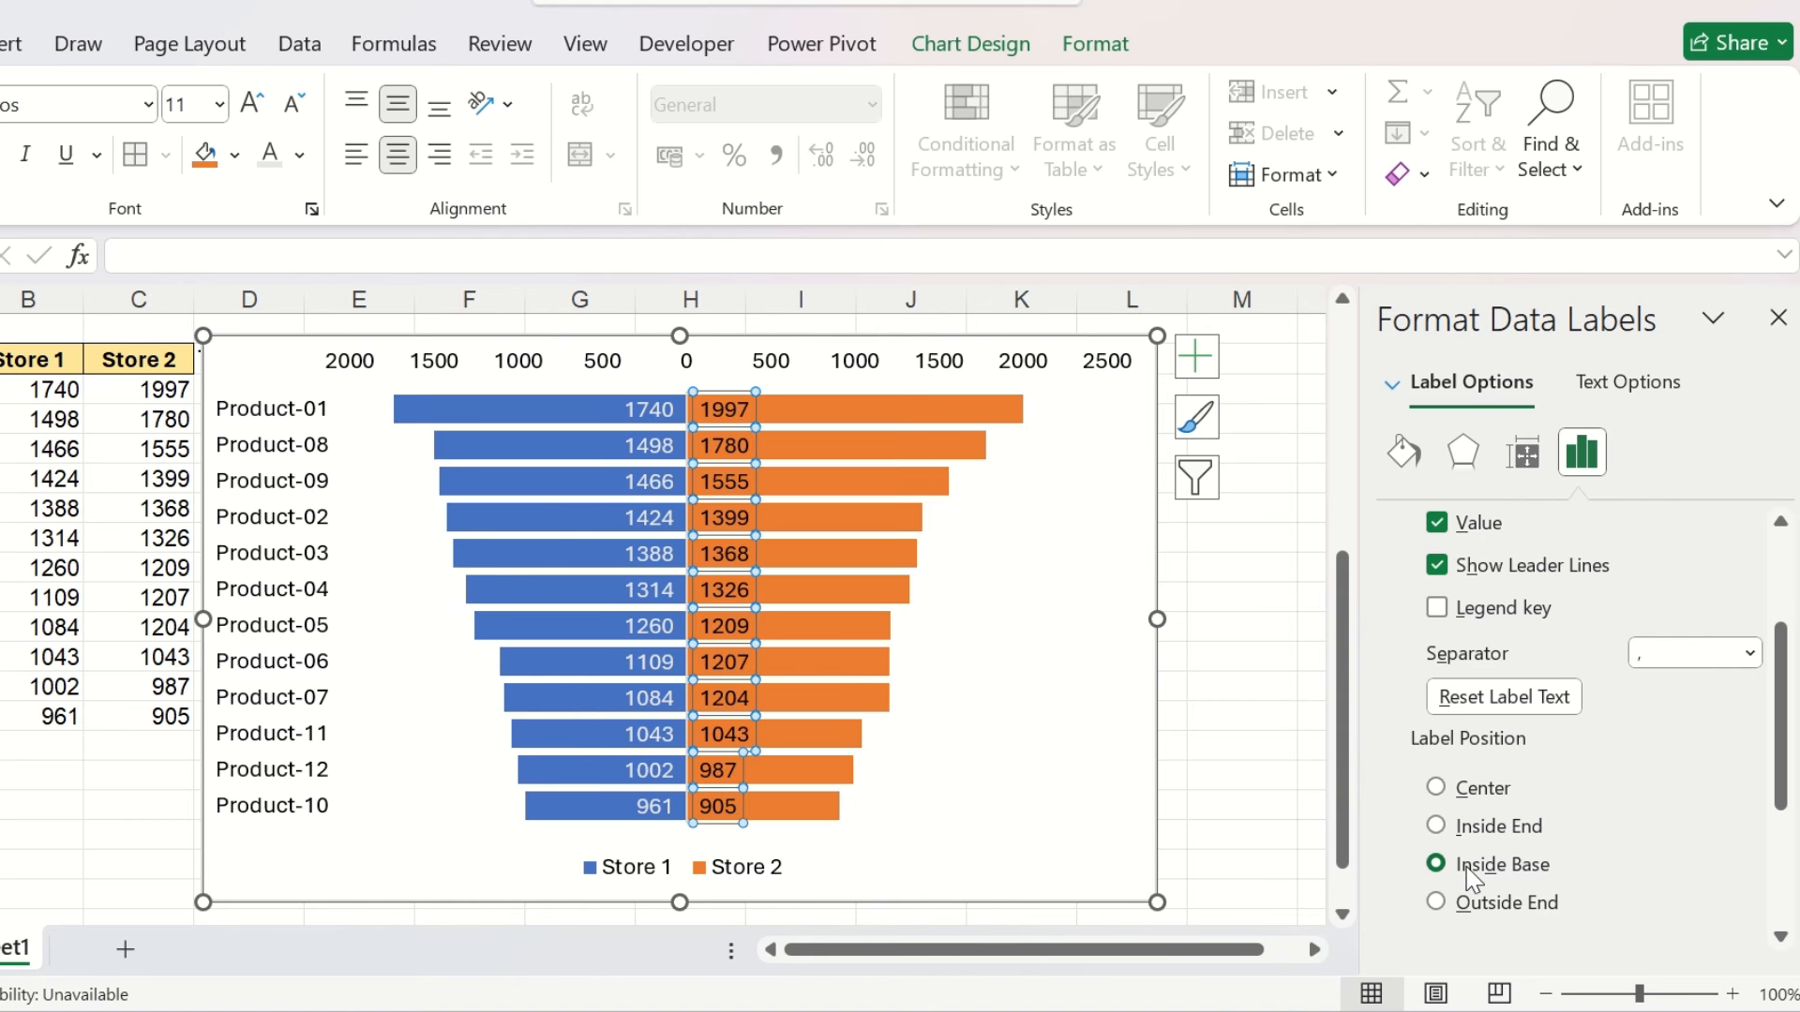
{"action": "scroll", "coordinate": [1473, 876], "scroll_direction": "down", "scroll_amount": 3}
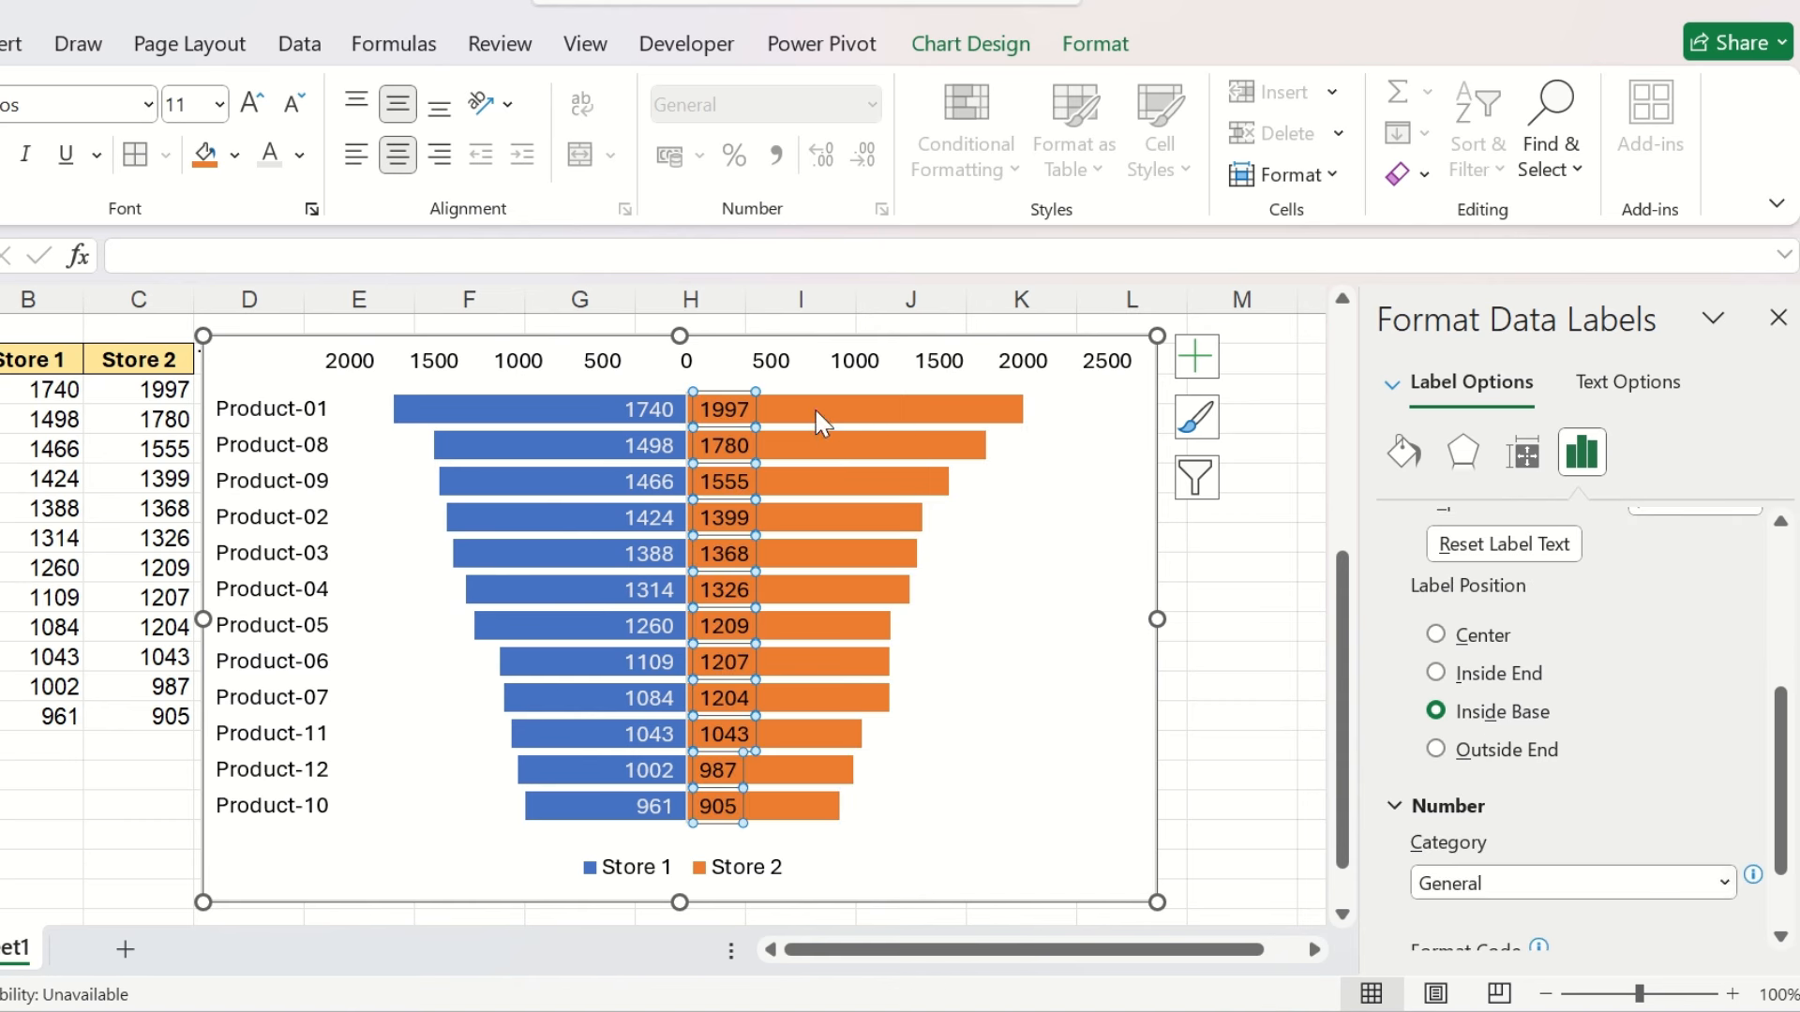
{"action": "mouse_move", "coordinate": [987, 405]}
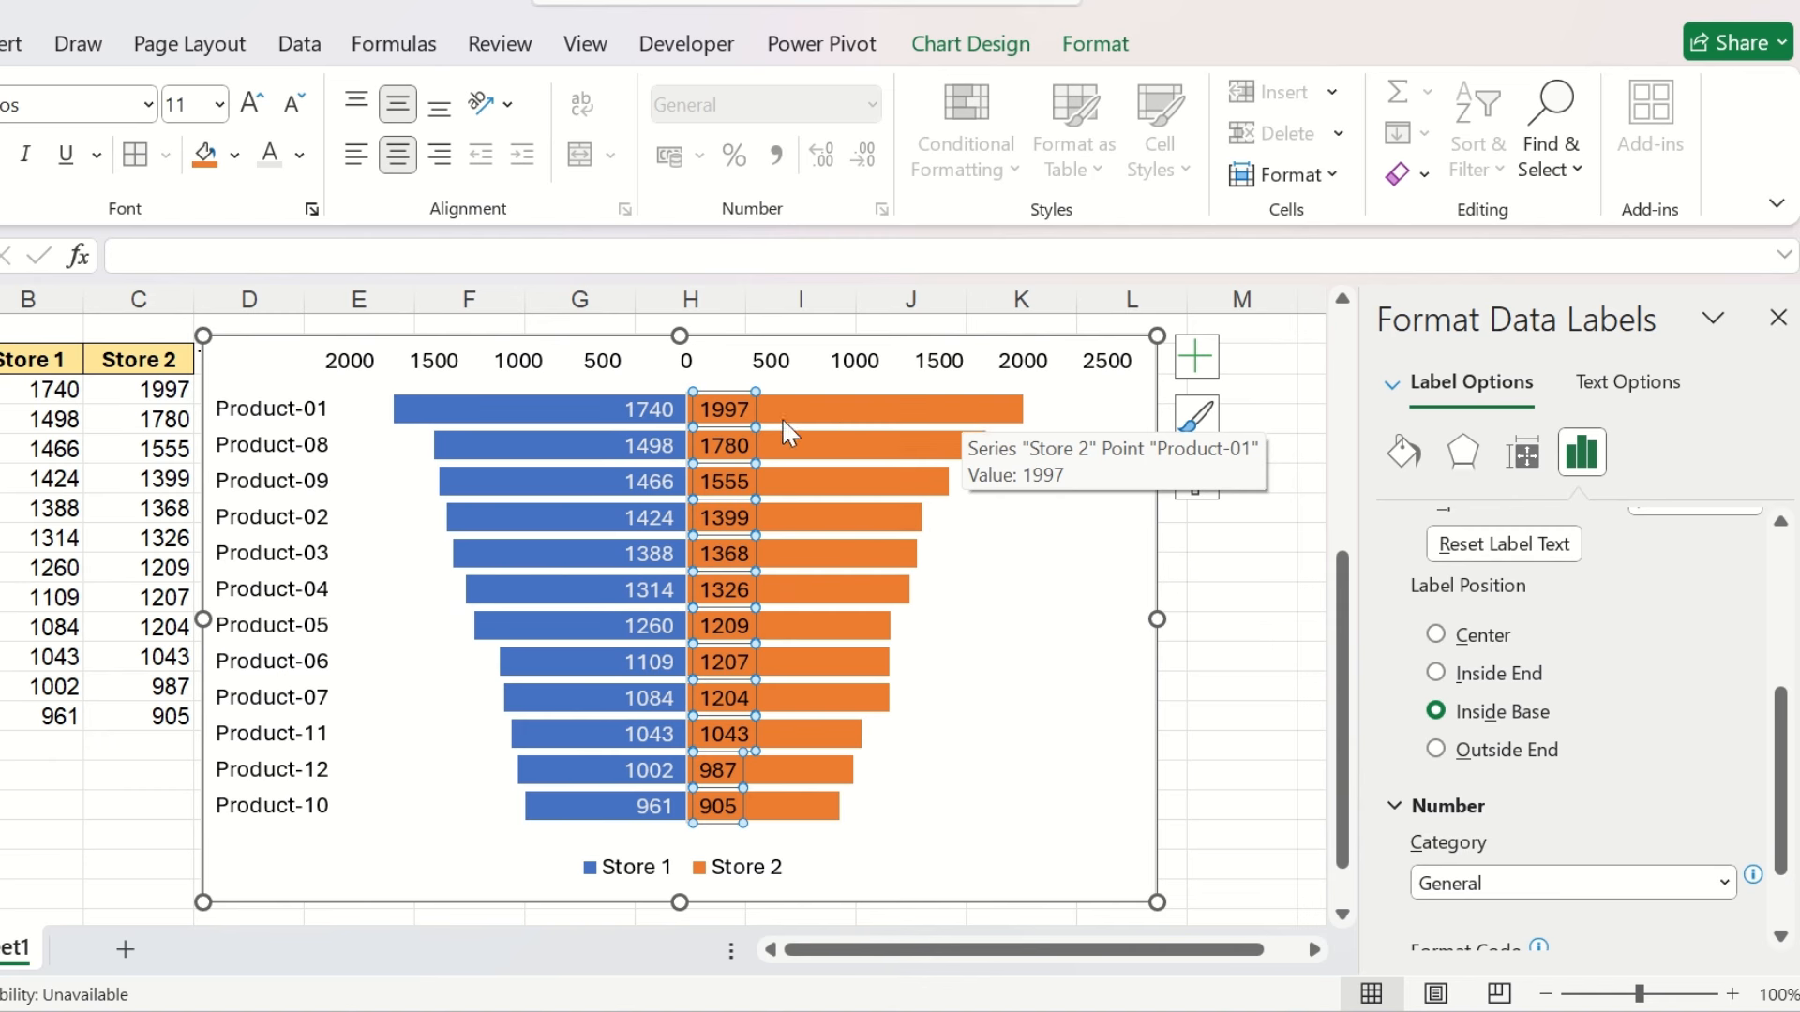
{"action": "left_click", "coordinate": [1197, 686]}
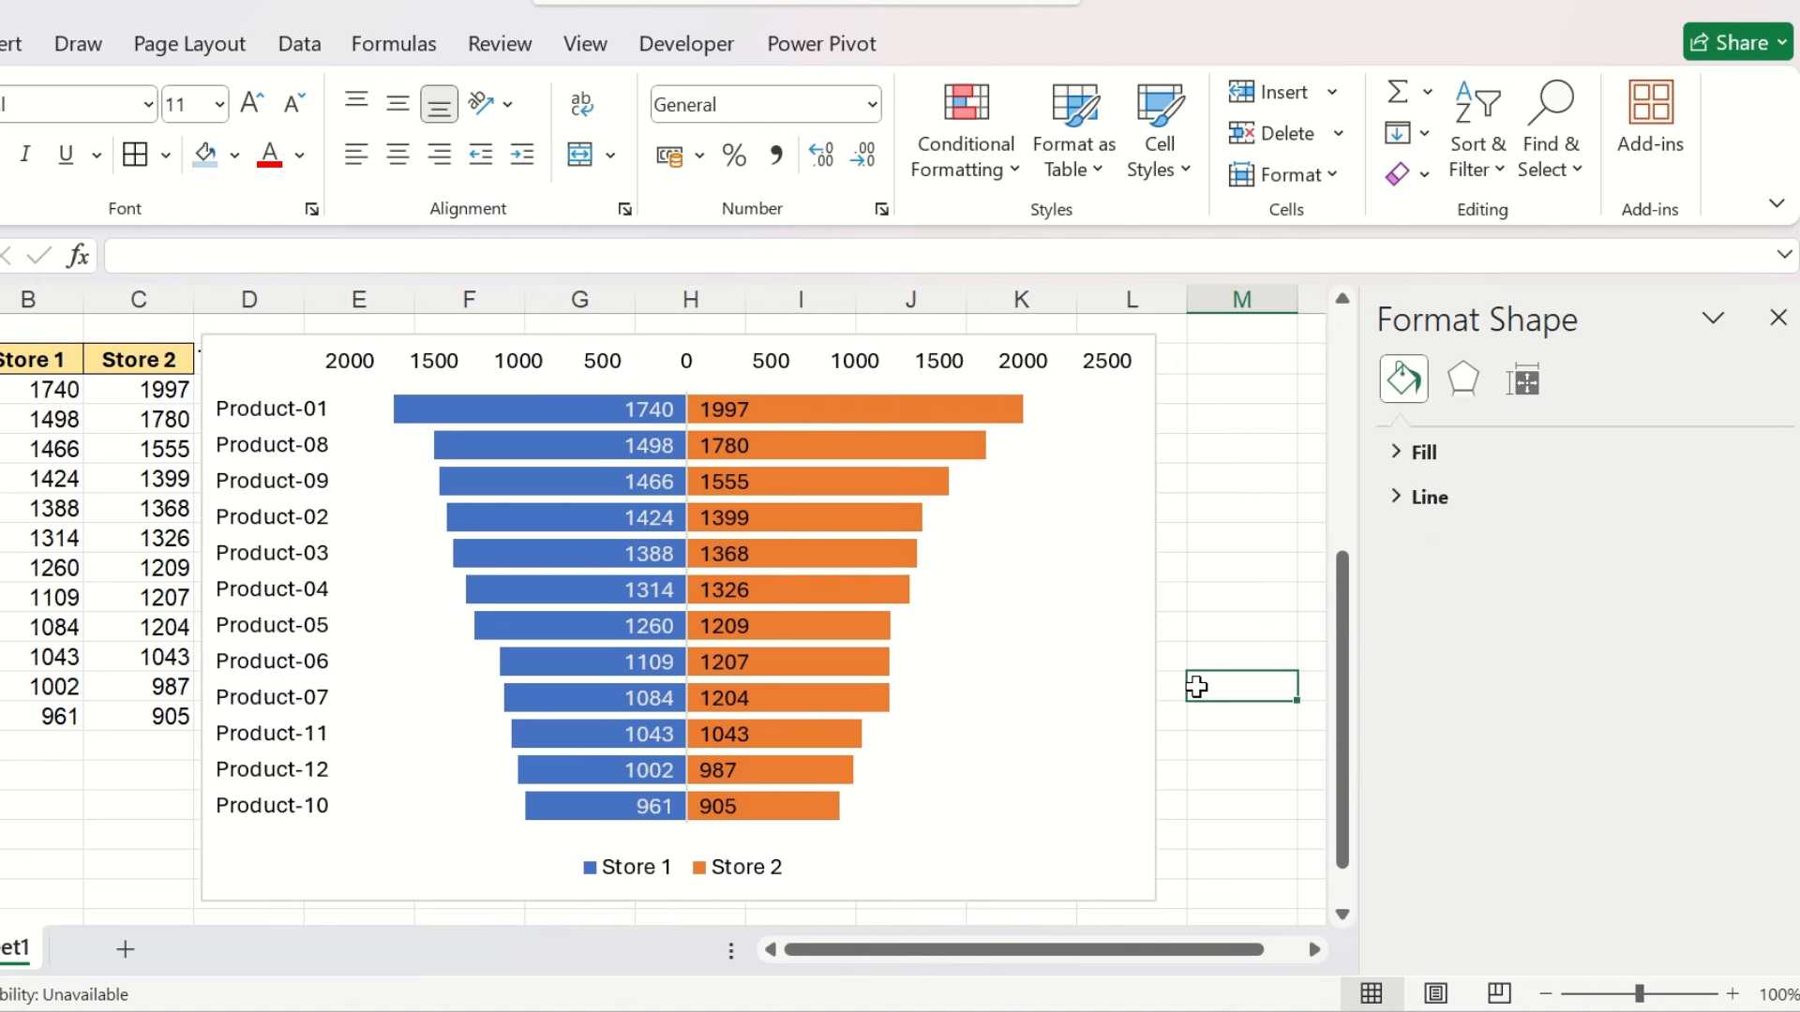